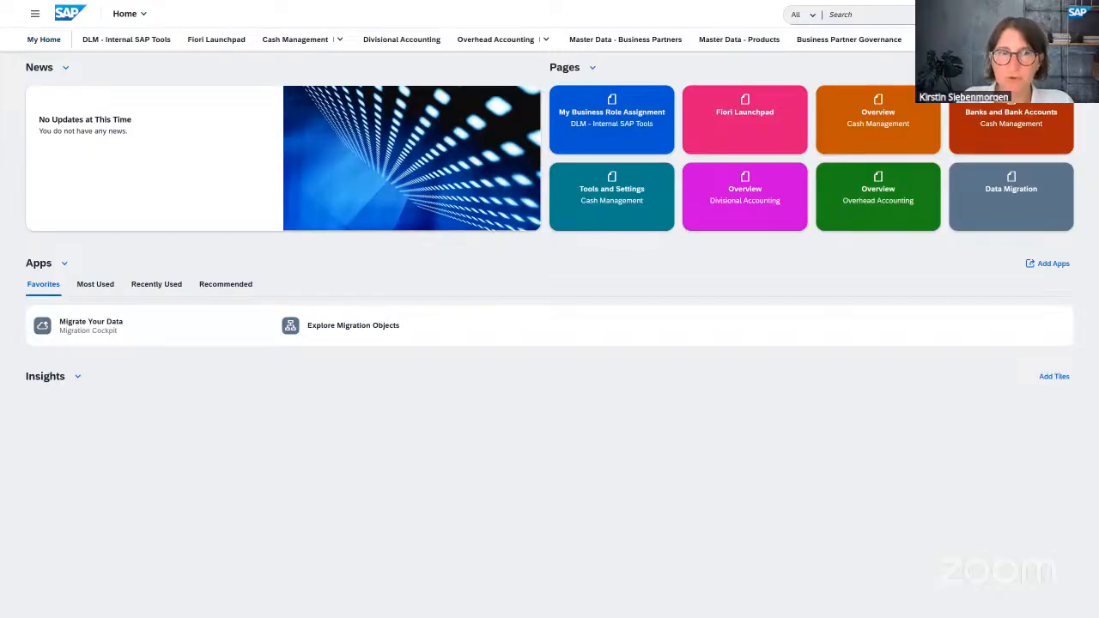
- Launch the Migrate Your Data app from the Data Migration page to list the INDUS projects
{"action": "left_click", "coordinate": [1012, 197]}
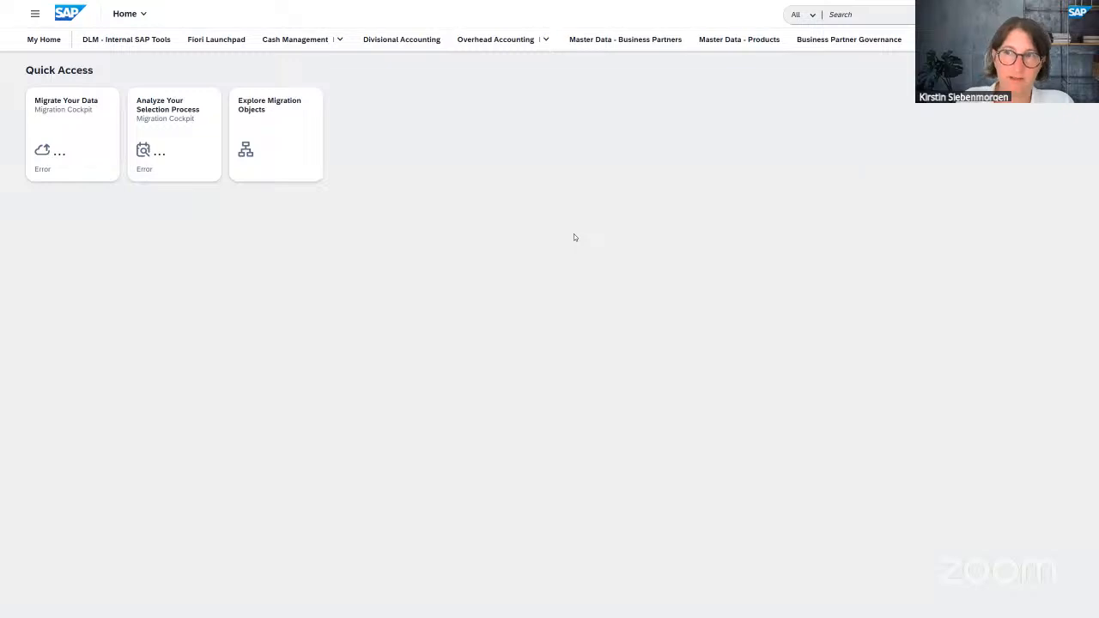
{"action": "left_click", "coordinate": [55, 125]}
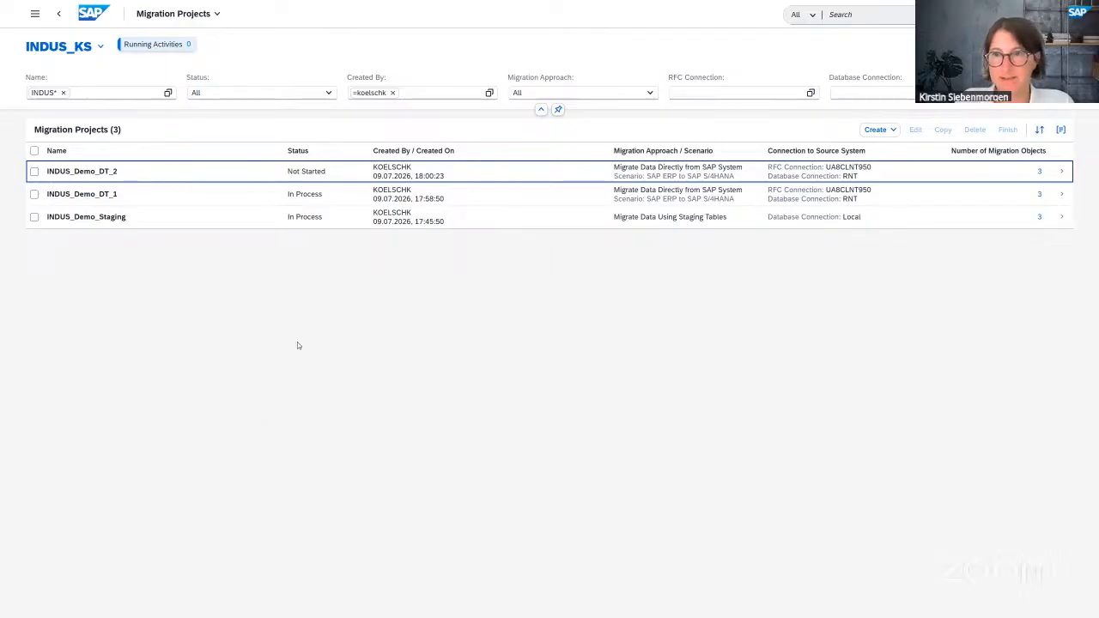
- Create a new migration project of type Migrate Data Directly from SAP System
{"action": "left_click", "coordinate": [894, 131]}
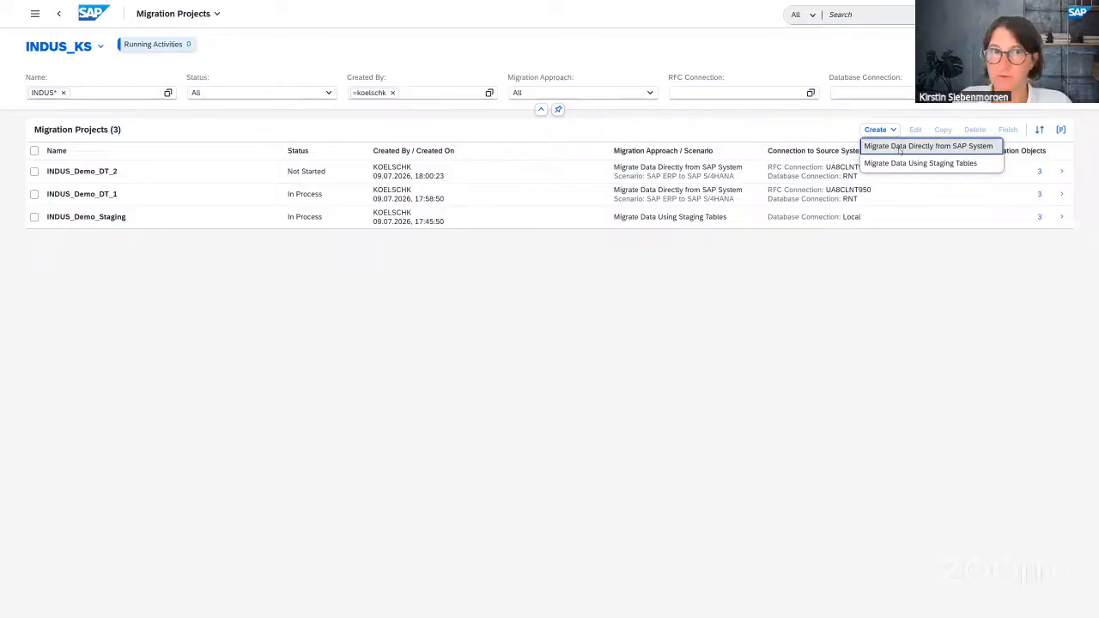
{"action": "left_click", "coordinate": [900, 149]}
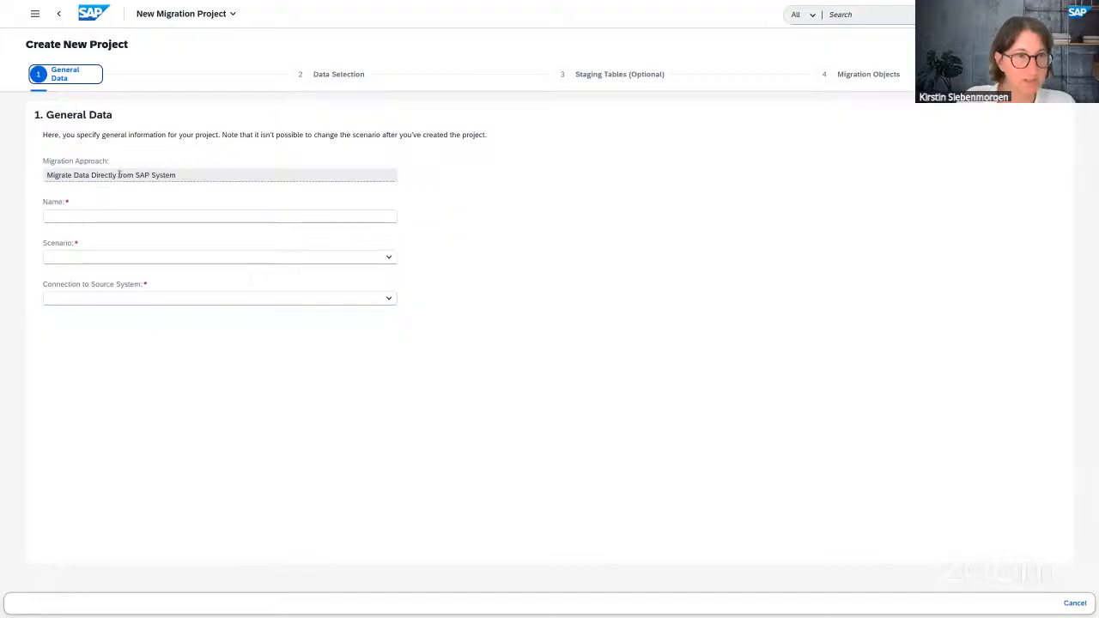
- Name the project INDUS_DEMO with scenario SAP ERP to SAP S/4HANA and connection UA8CLNT950
{"action": "left_click", "coordinate": [91, 216]}
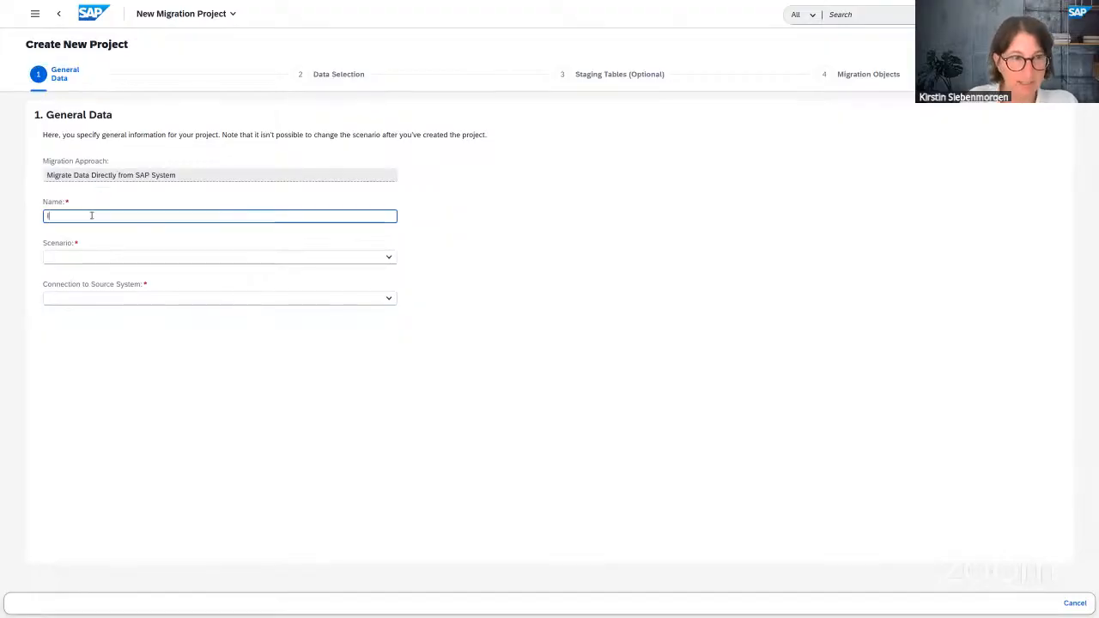
{"action": "type", "text": "INDUS_DEMO"}
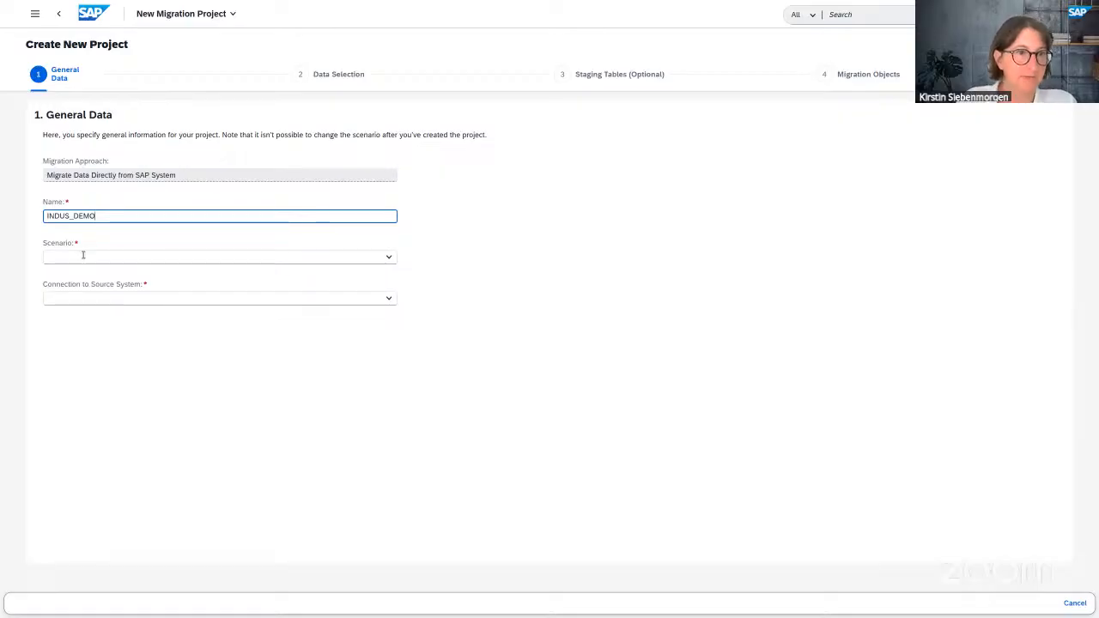
{"action": "left_click", "coordinate": [389, 258]}
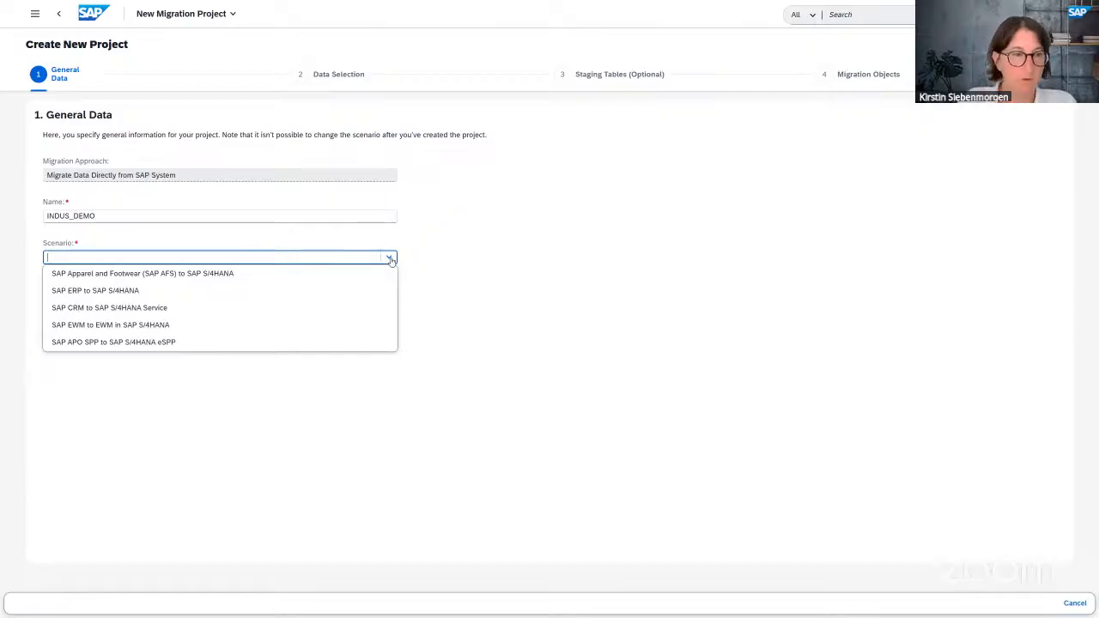
{"action": "left_click", "coordinate": [82, 292]}
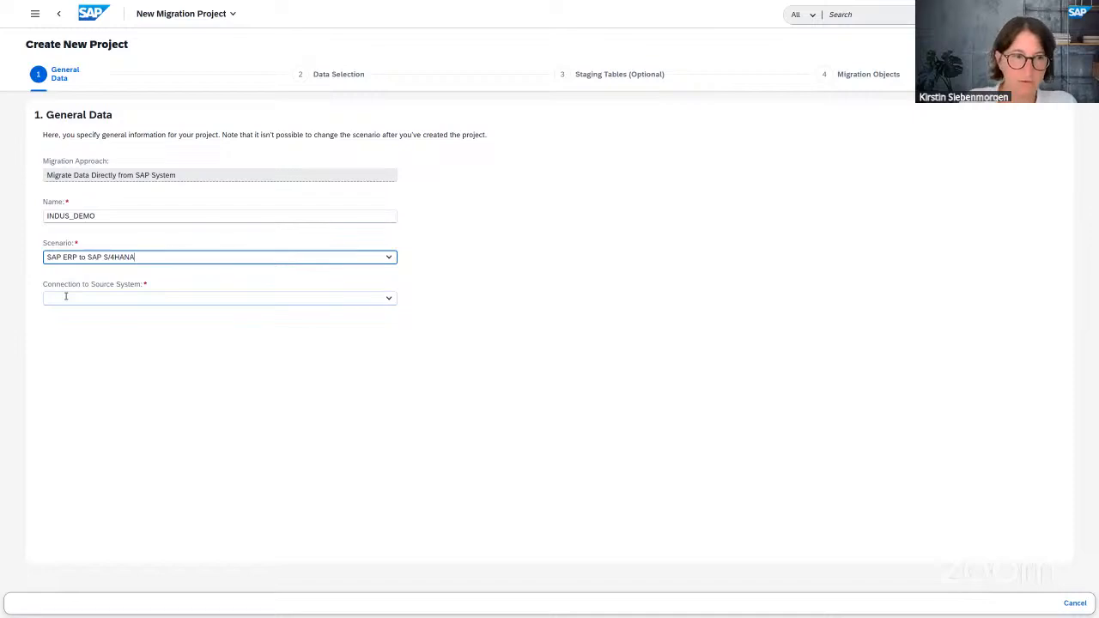
{"action": "left_click", "coordinate": [65, 296]}
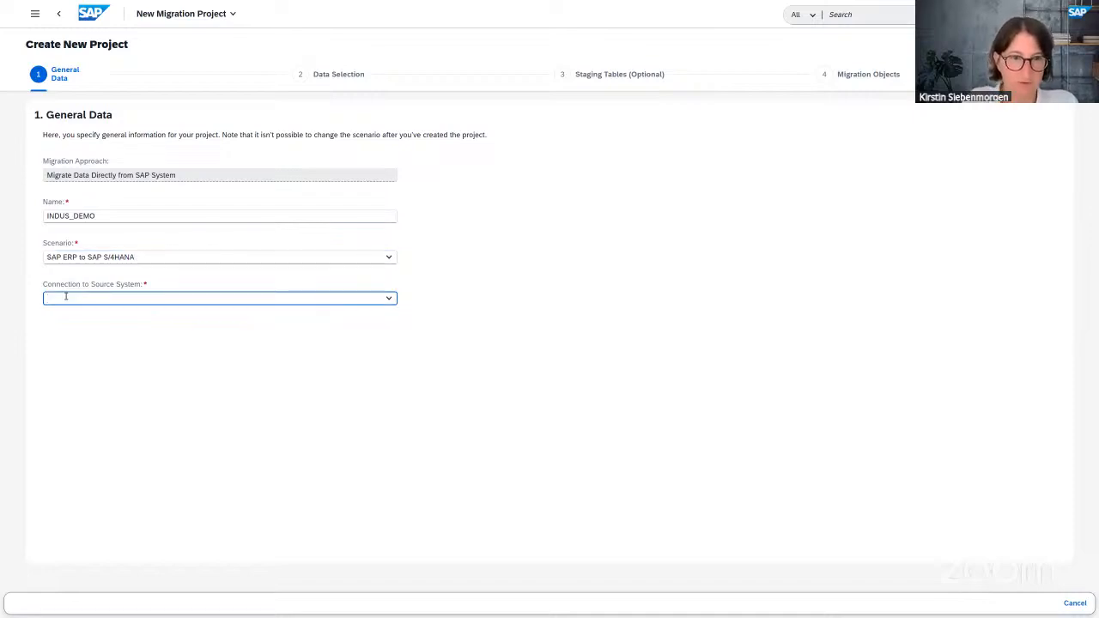
{"action": "type", "text": "USA"}
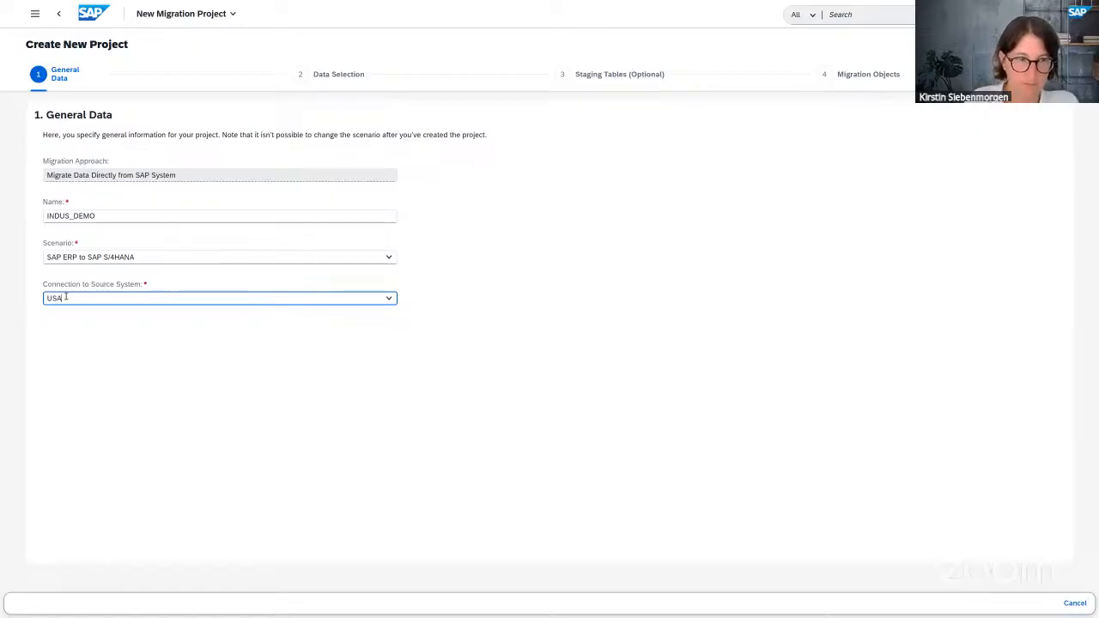
{"action": "key", "text": "BackSpace"}
{"action": "key", "text": "BackSpace"}
{"action": "type", "text": "A"}
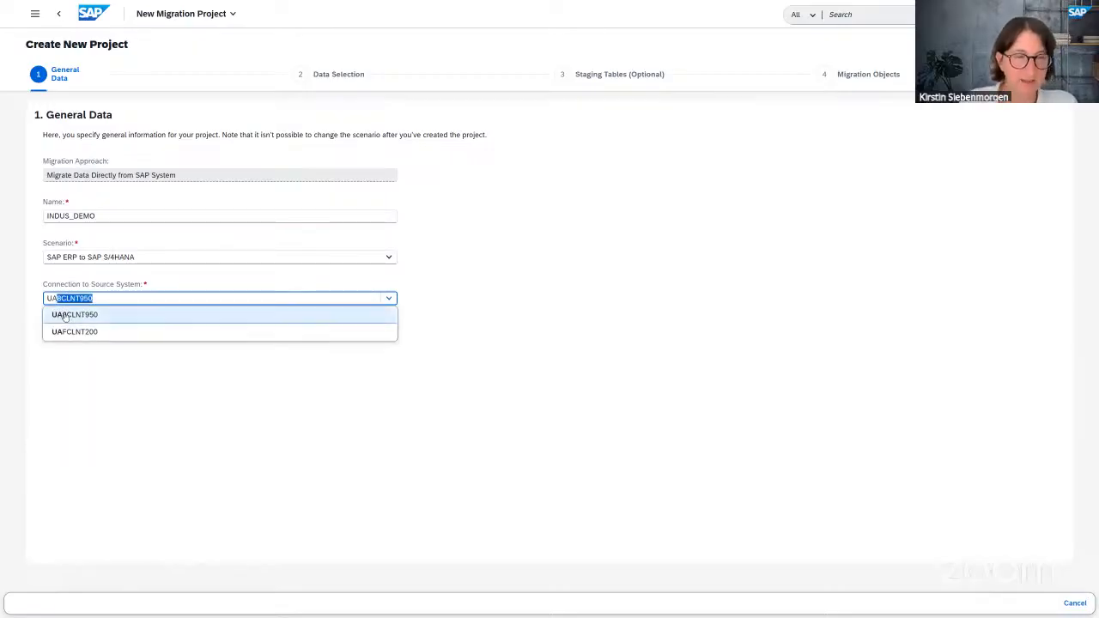
{"action": "left_click", "coordinate": [63, 315]}
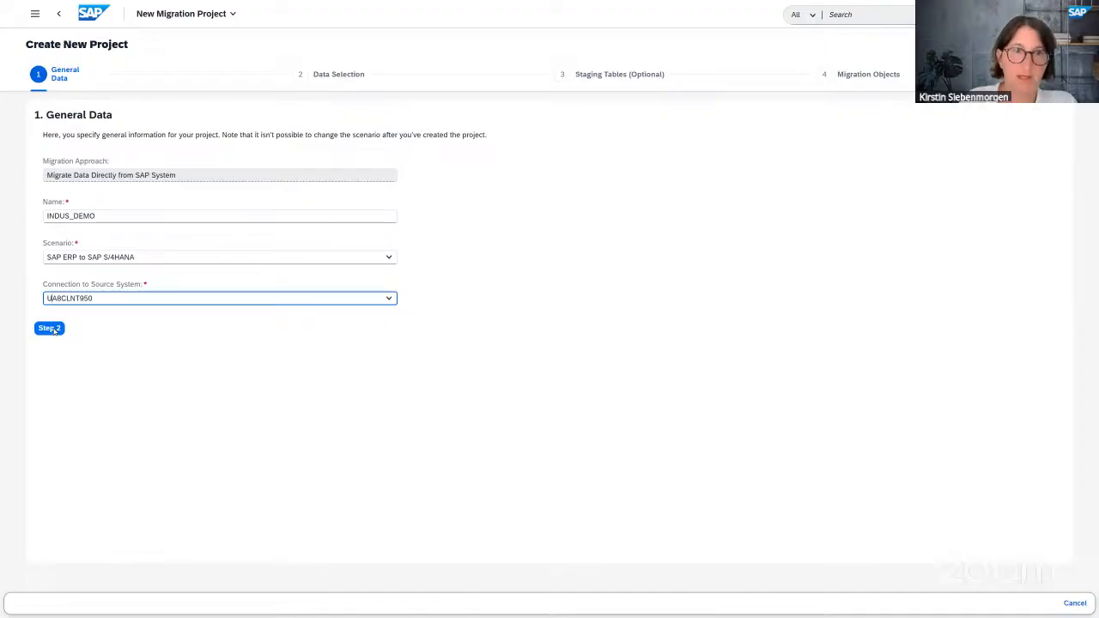
{"action": "left_click", "coordinate": [50, 328]}
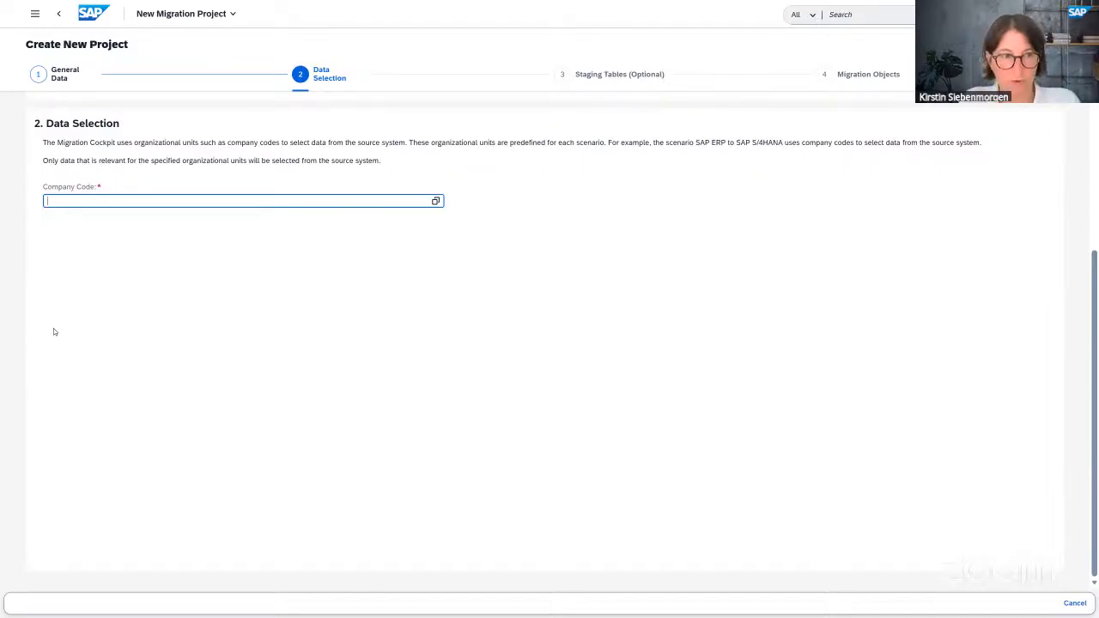
- Restrict the project to company code 0001 (SAP A.G.) and continue with staging tables set to No
{"action": "type", "text": "0001 (SAP A.G."}
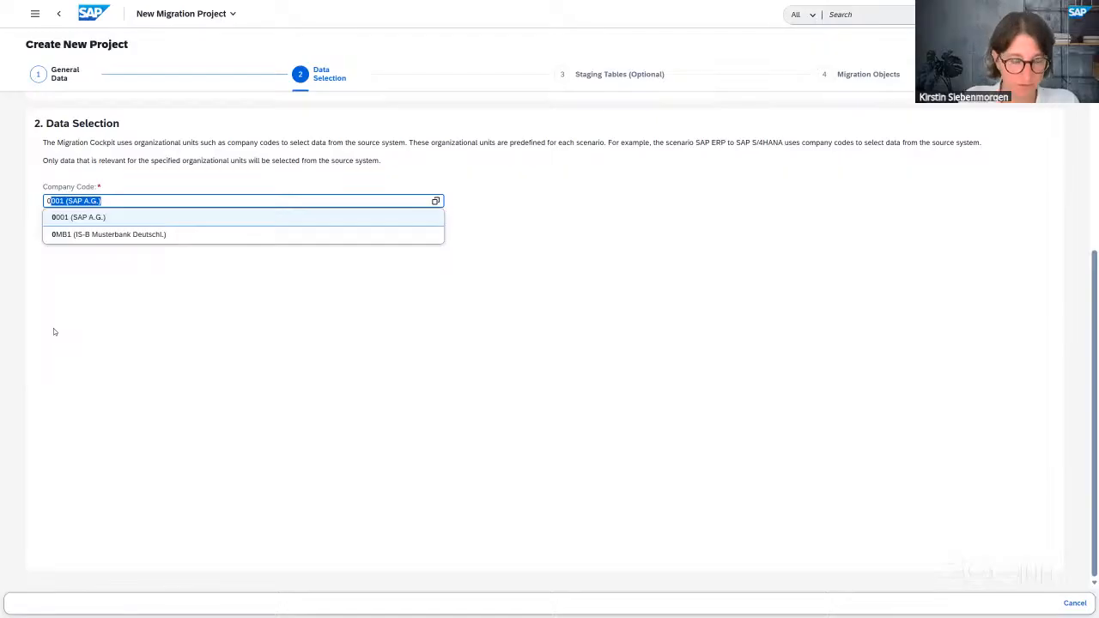
{"action": "left_click", "coordinate": [73, 217]}
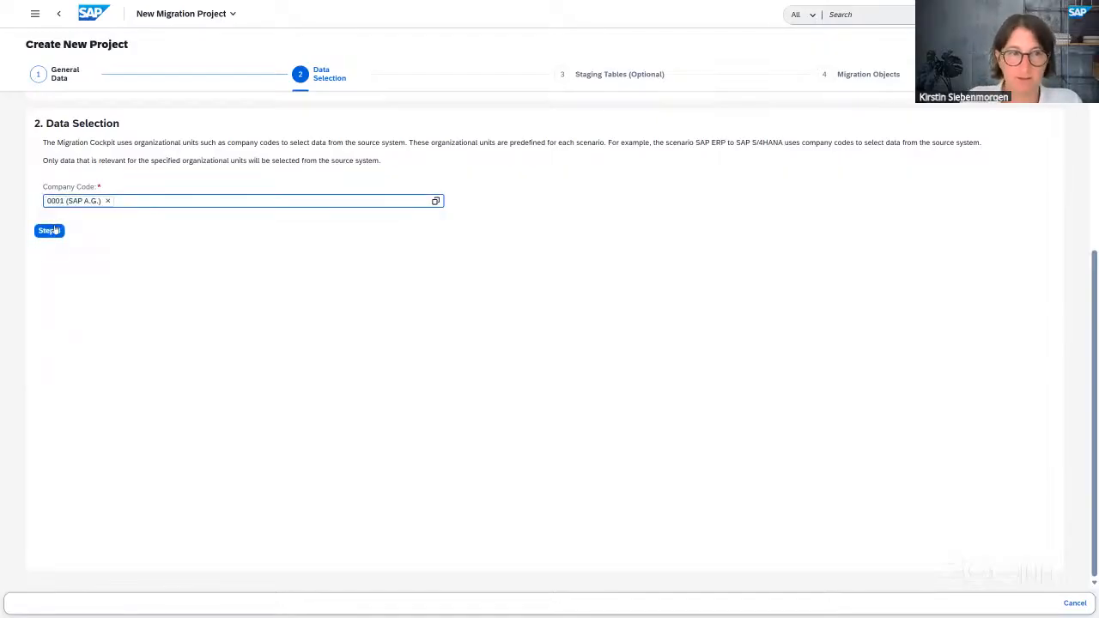
{"action": "left_click", "coordinate": [48, 231]}
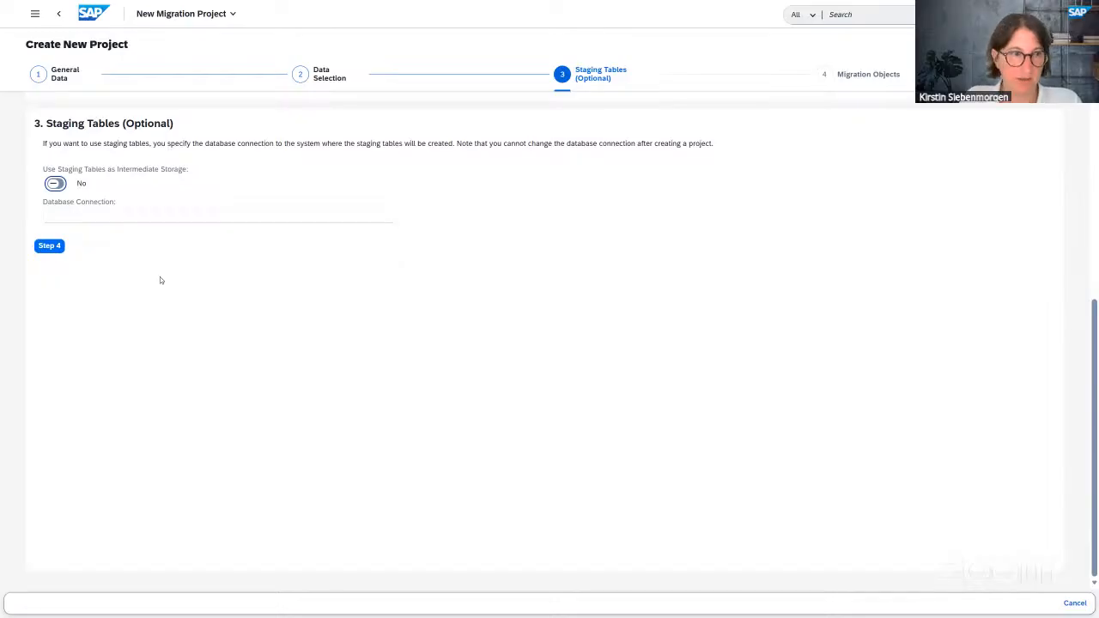
{"action": "left_click", "coordinate": [50, 246]}
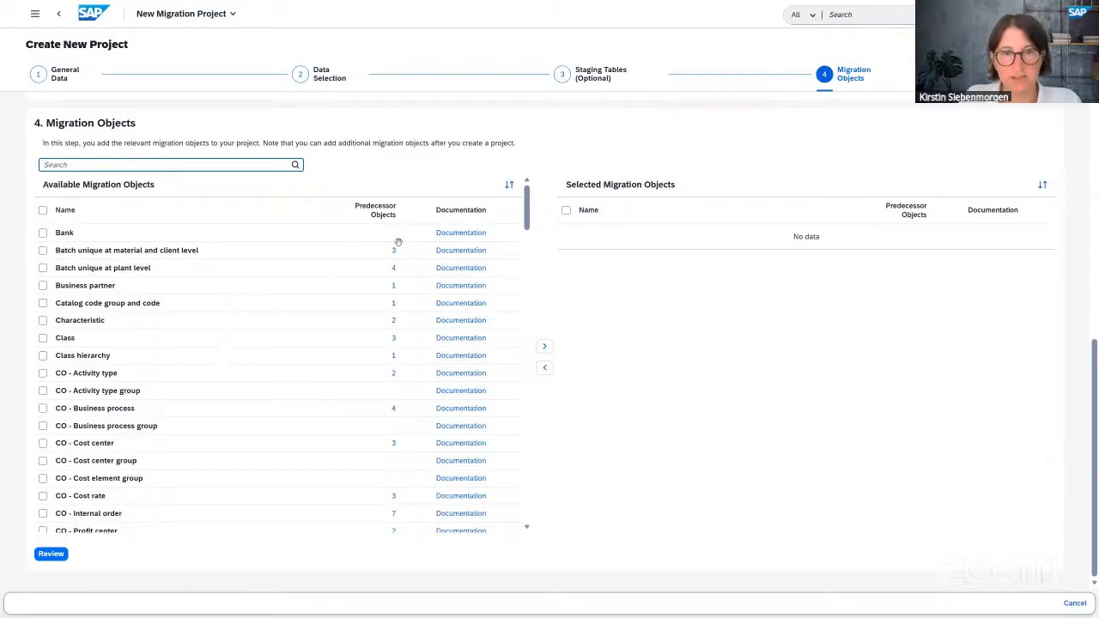
- Open the Documentation link for the CO - Business process group migration object
{"action": "left_click_drag", "start_coordinate": [527, 225], "coordinate": [531, 201]}
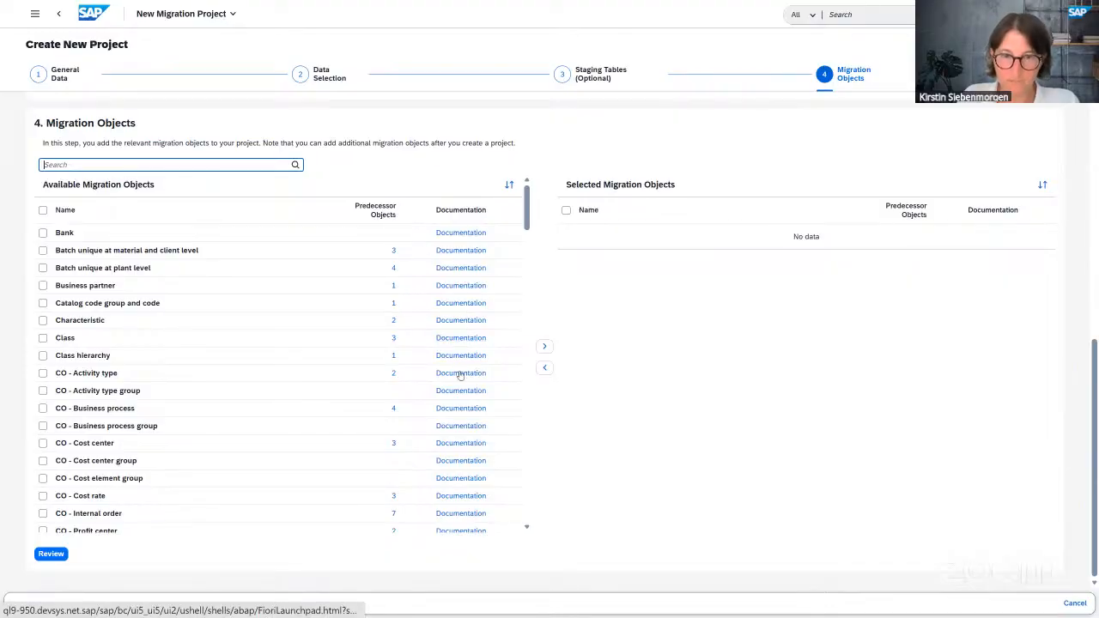
{"action": "left_click", "coordinate": [460, 429]}
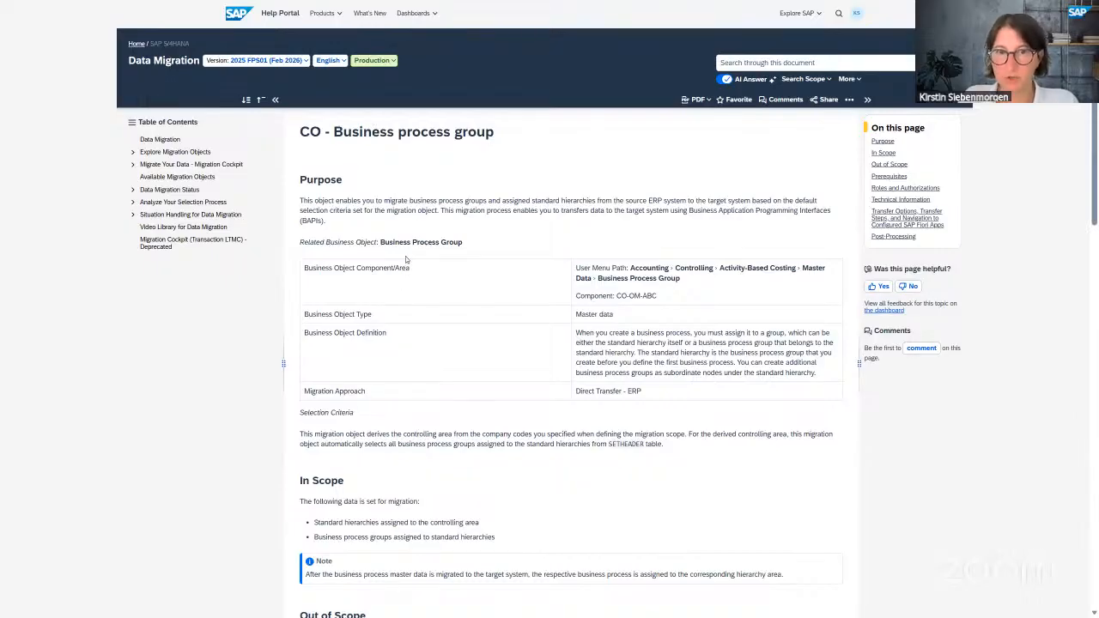
- Read through the CO - Business process group help page, then return to the INDUS_DEMO wizard
{"action": "scroll", "coordinate": [384, 254], "scroll_direction": "down", "scroll_amount": 5}
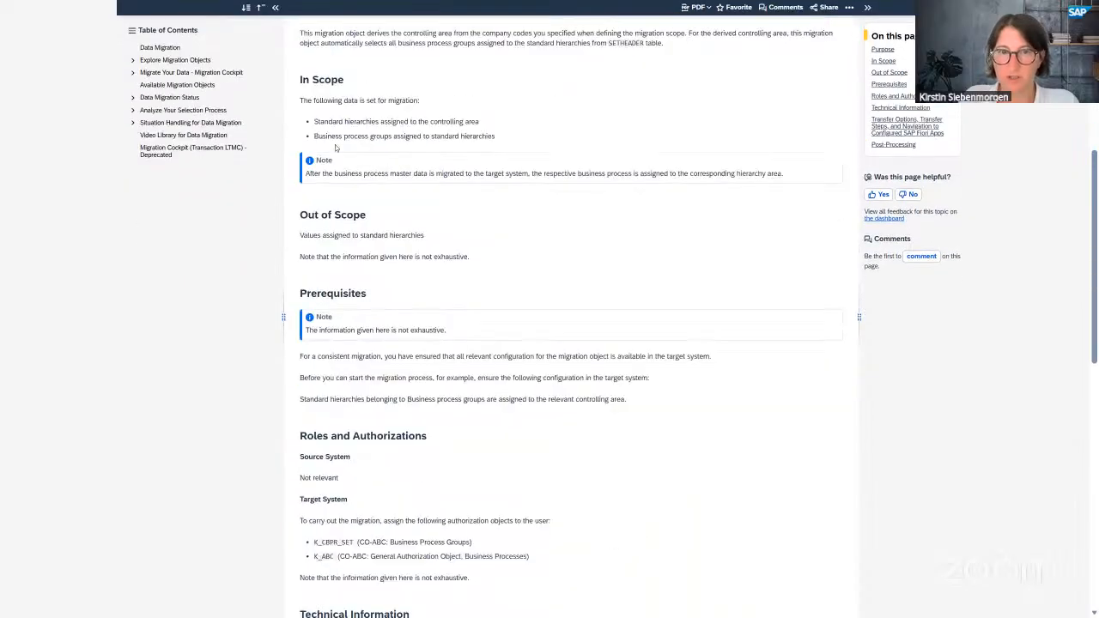
{"action": "scroll", "coordinate": [449, 232], "scroll_direction": "down", "scroll_amount": 3}
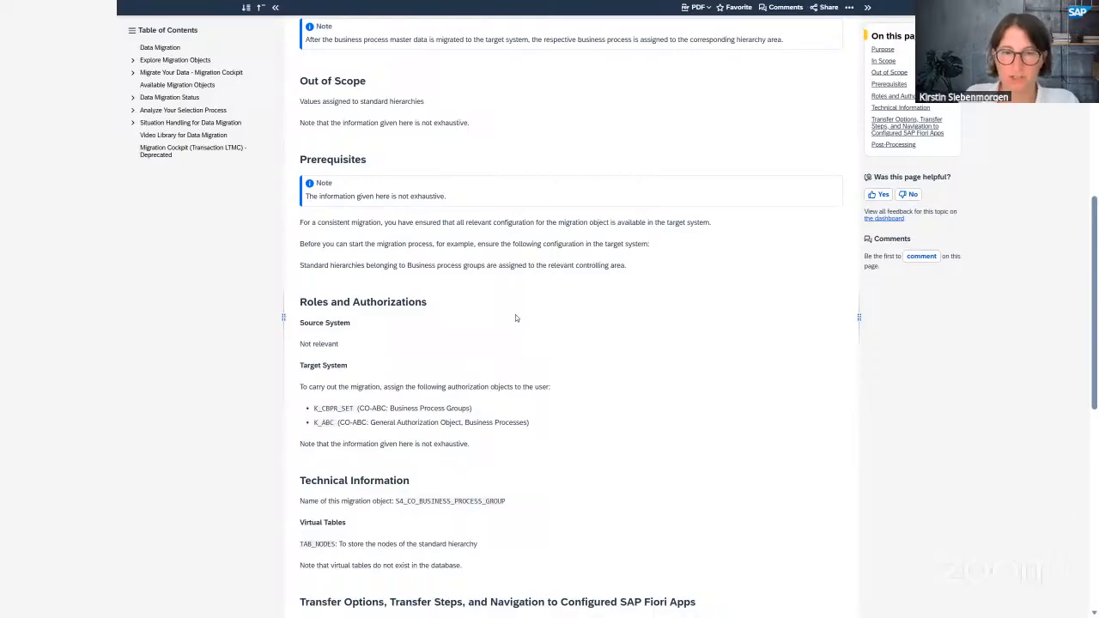
{"action": "scroll", "coordinate": [515, 318], "scroll_direction": "down", "scroll_amount": 3}
{"action": "scroll", "coordinate": [516, 314], "scroll_direction": "up", "scroll_amount": 10}
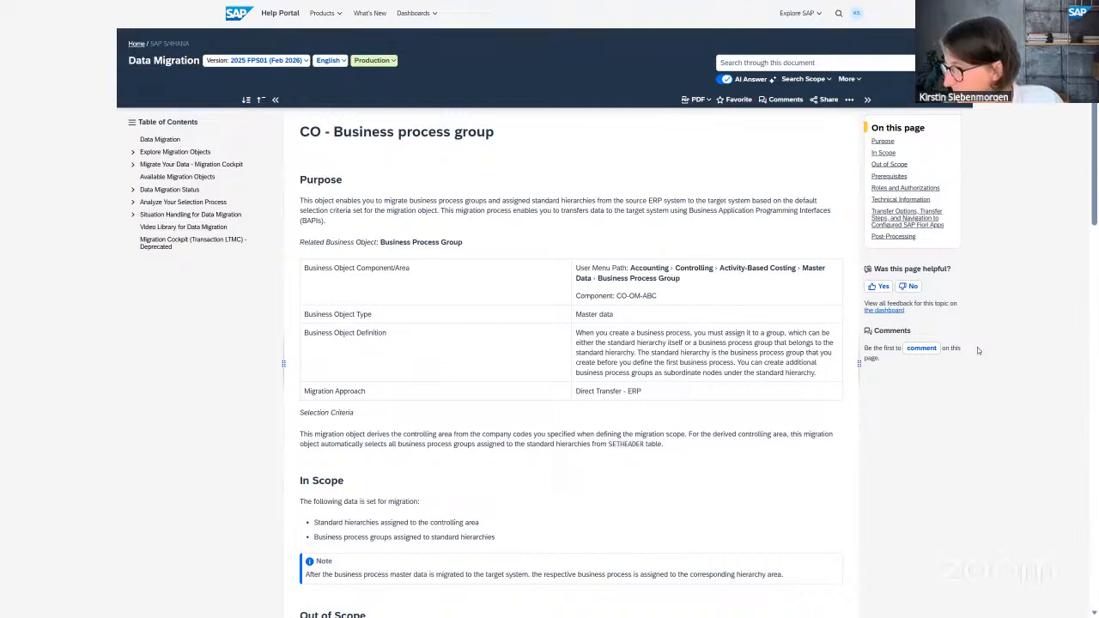
{"action": "left_click", "coordinate": [2, 191]}
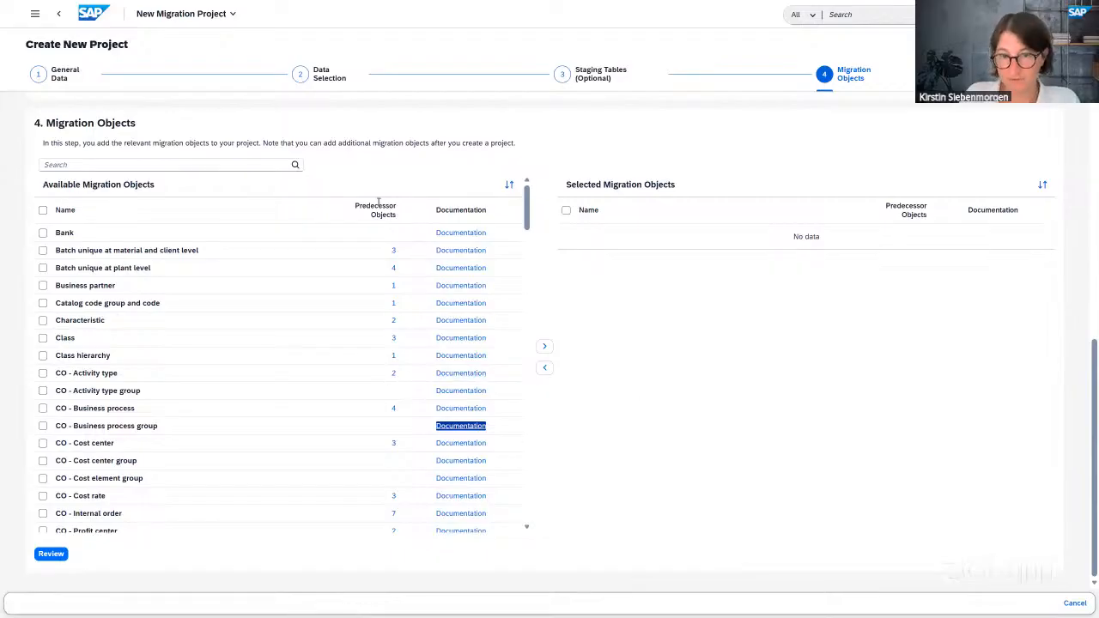
- Move CO - Activity type, CO - Cost center and CO - Profit center into the selected objects
{"action": "left_click", "coordinate": [394, 376]}
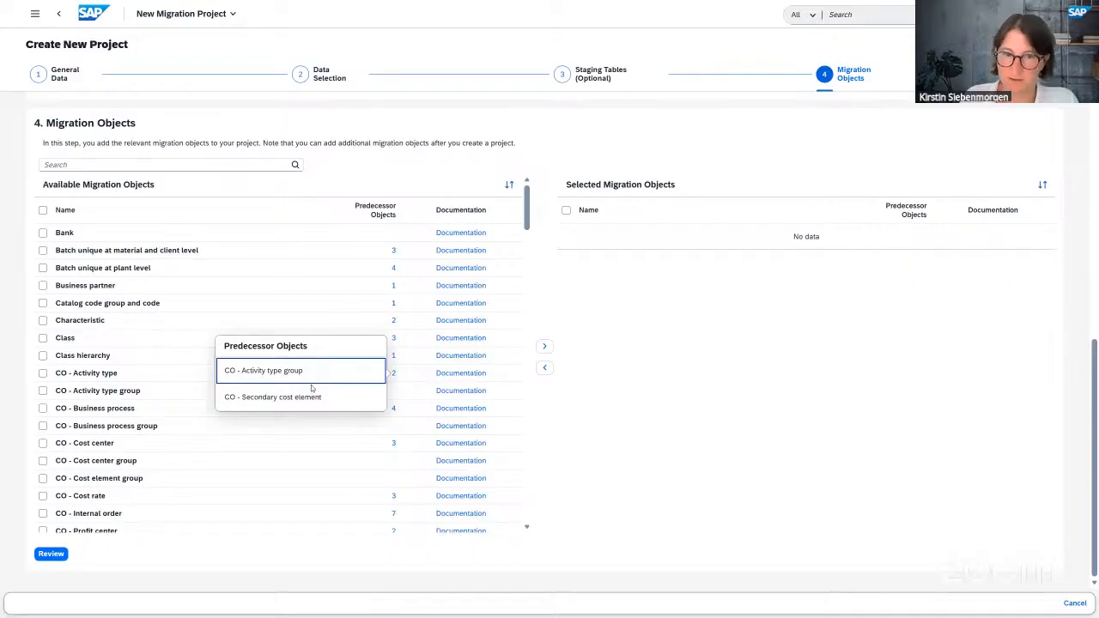
{"action": "left_click", "coordinate": [599, 427]}
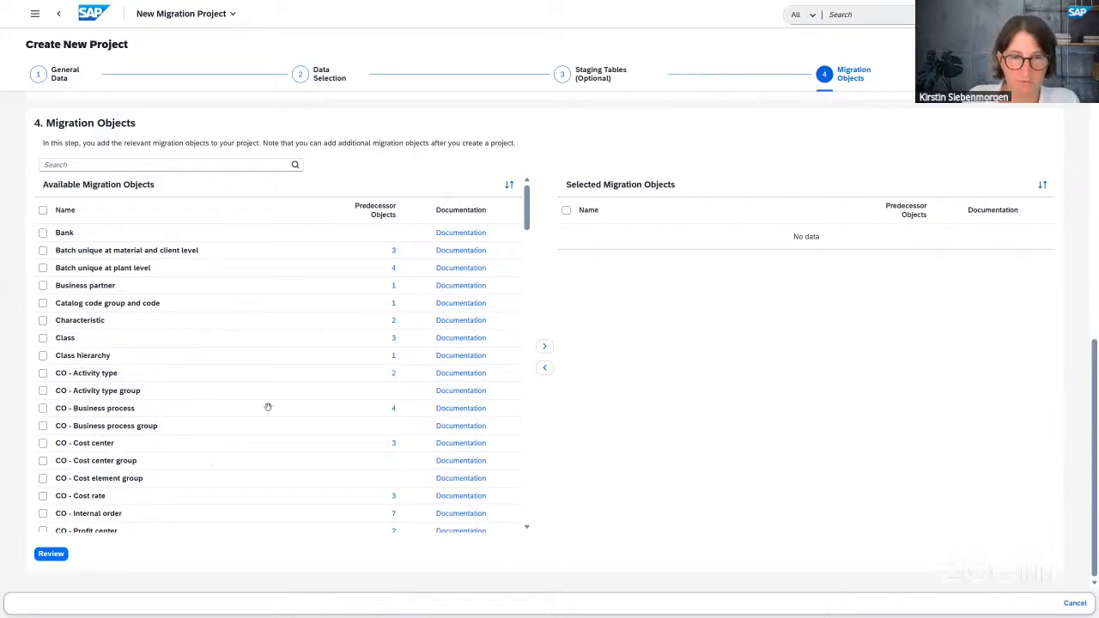
{"action": "left_click", "coordinate": [43, 373]}
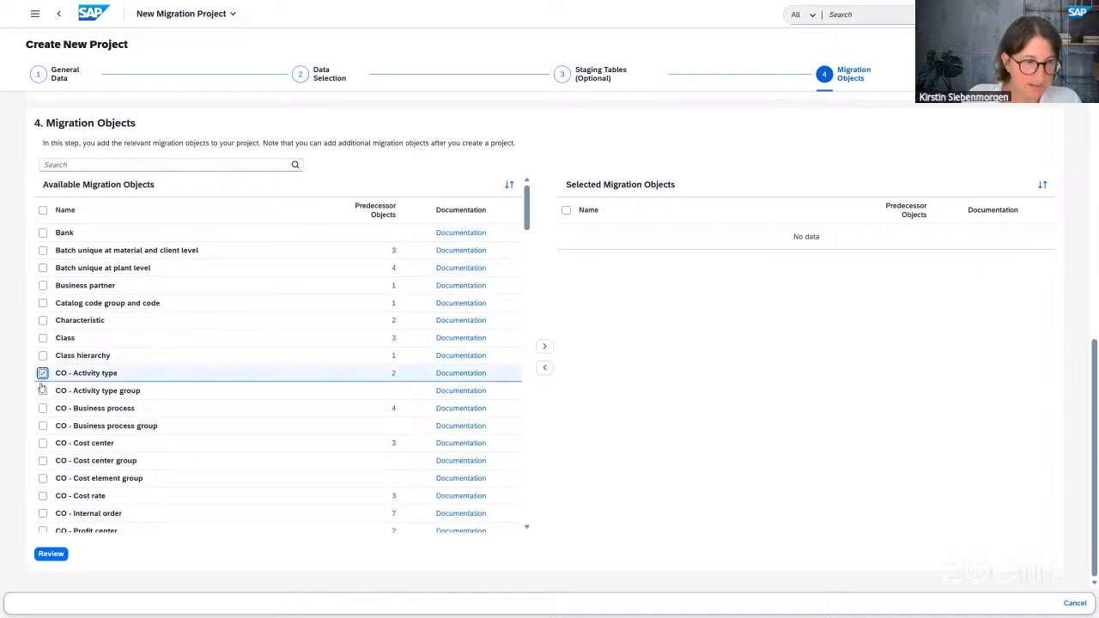
{"action": "left_click", "coordinate": [43, 443]}
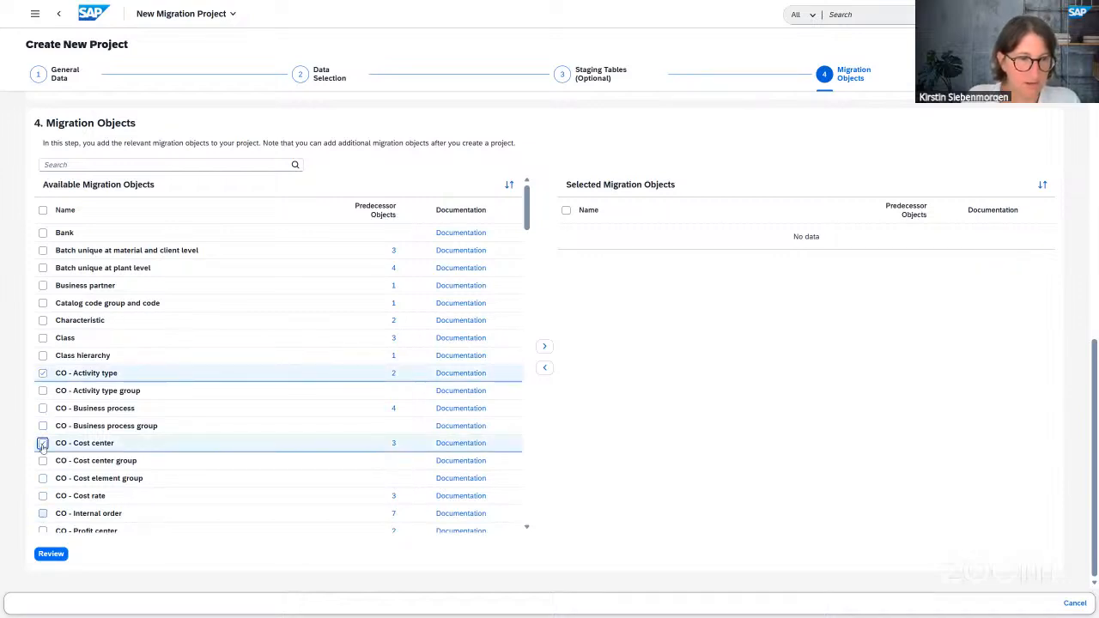
{"action": "left_click", "coordinate": [43, 531]}
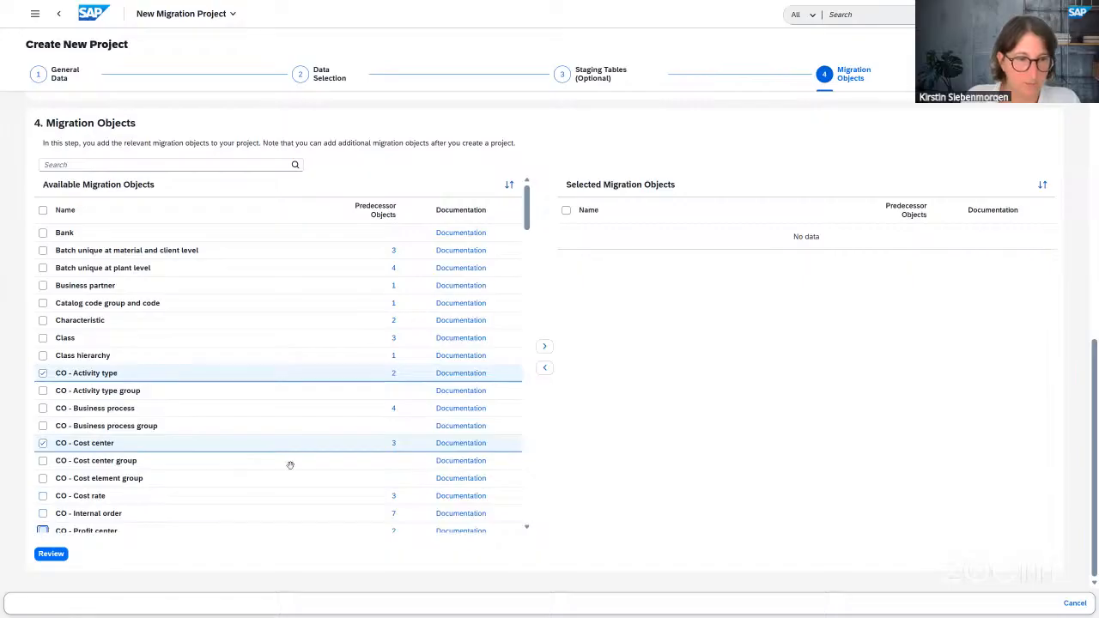
{"action": "left_click", "coordinate": [545, 348]}
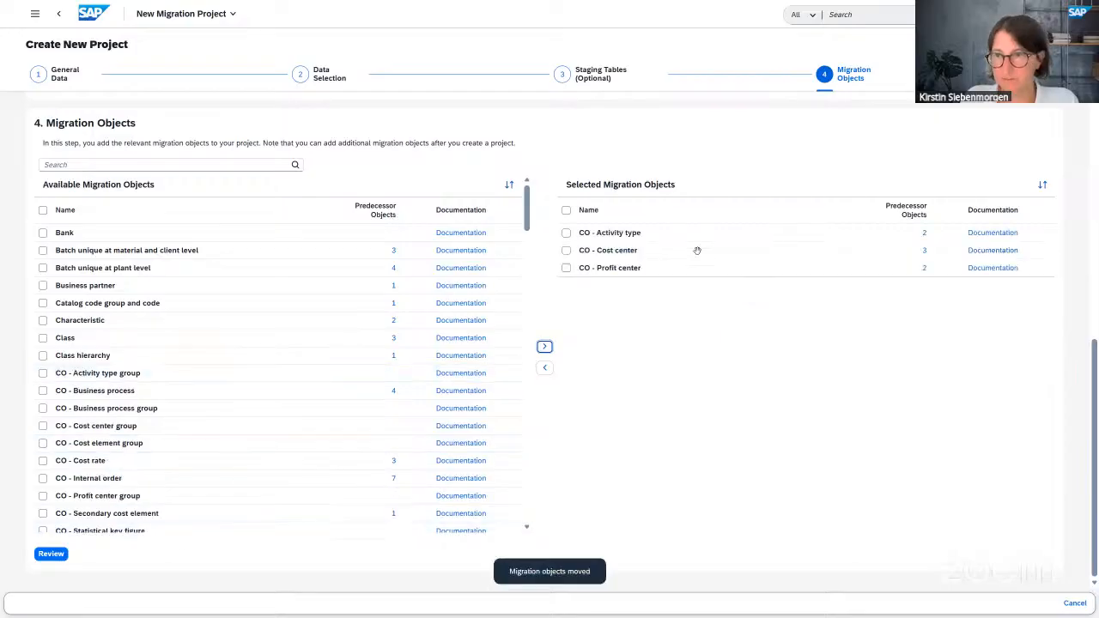
- Go to the review page, choosing Do Not Add for the predecessor objects
{"action": "left_click", "coordinate": [60, 556]}
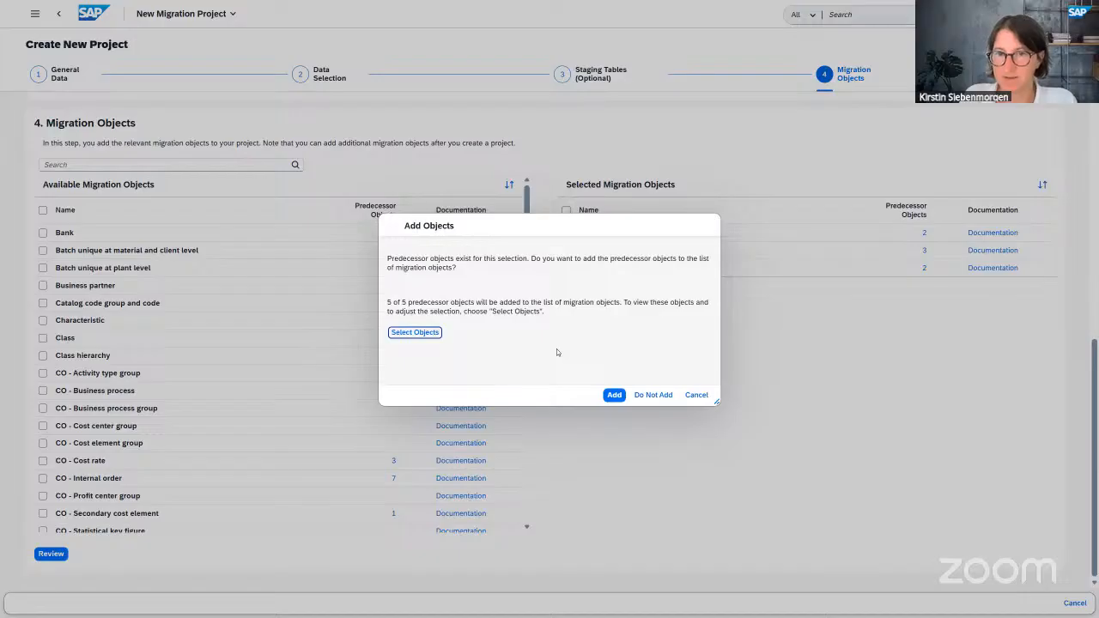
{"action": "left_click", "coordinate": [414, 333]}
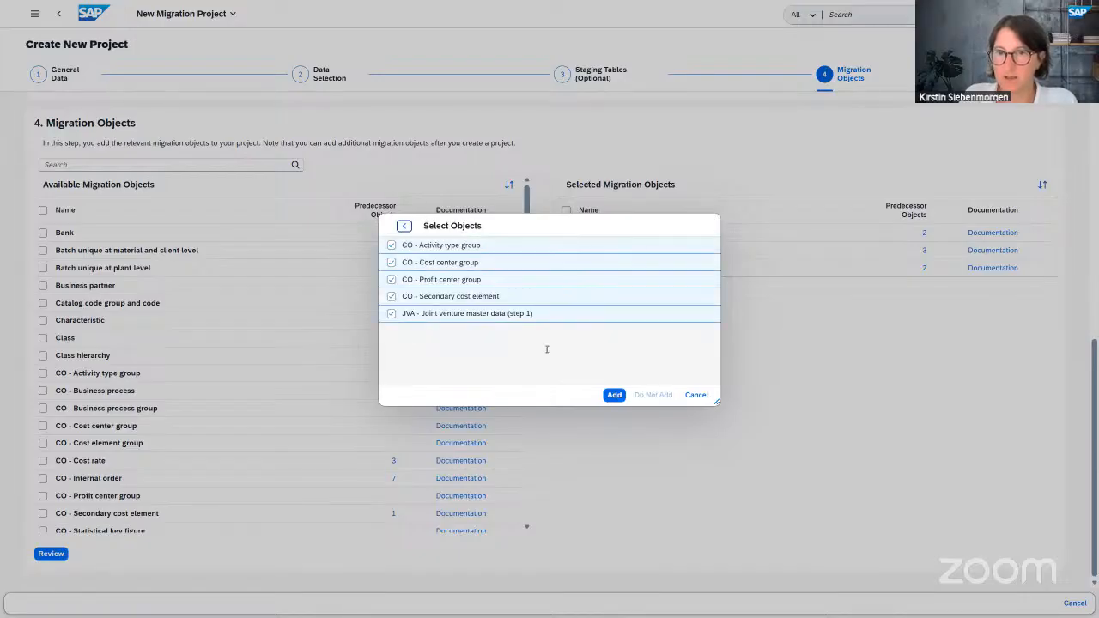
{"action": "left_click", "coordinate": [405, 226]}
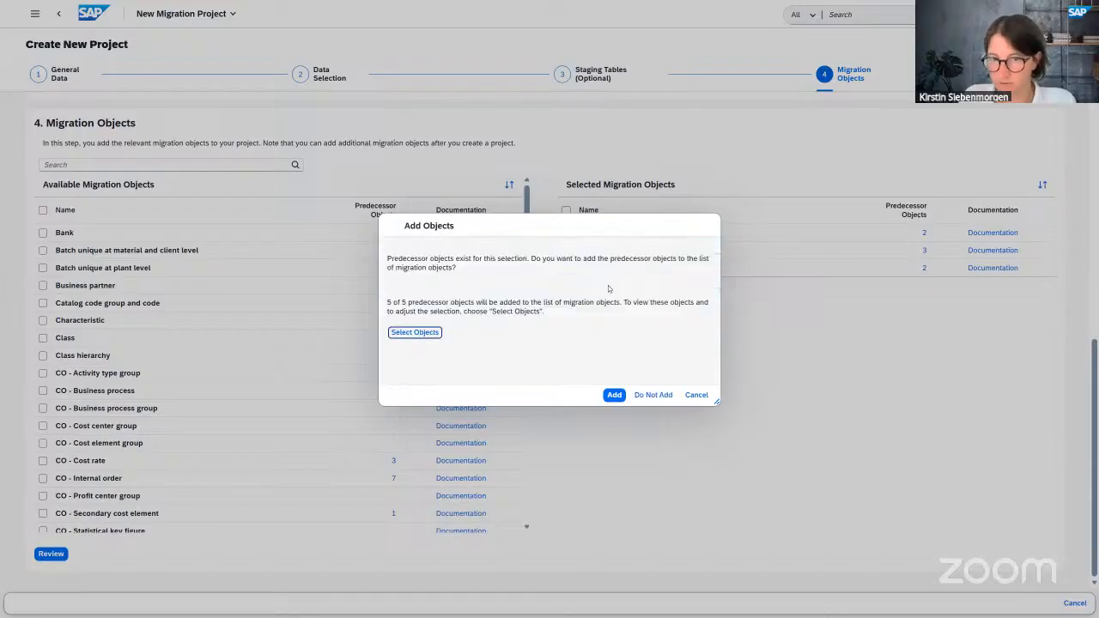
{"action": "left_click", "coordinate": [659, 396]}
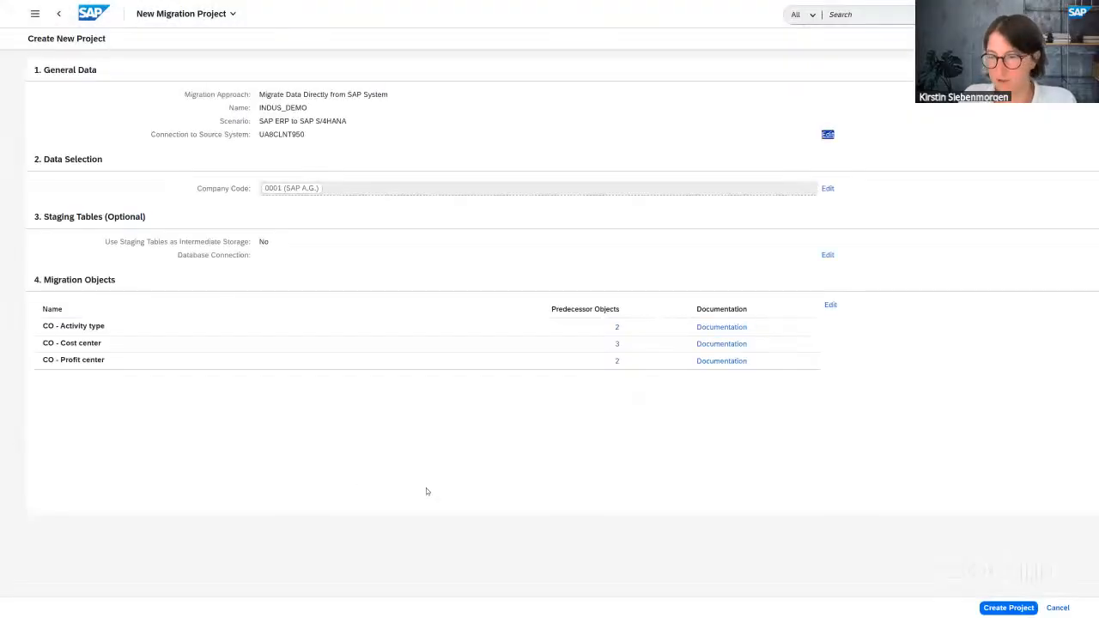
- Create the INDUS_DEMO project from the review page
{"action": "left_click", "coordinate": [1018, 609]}
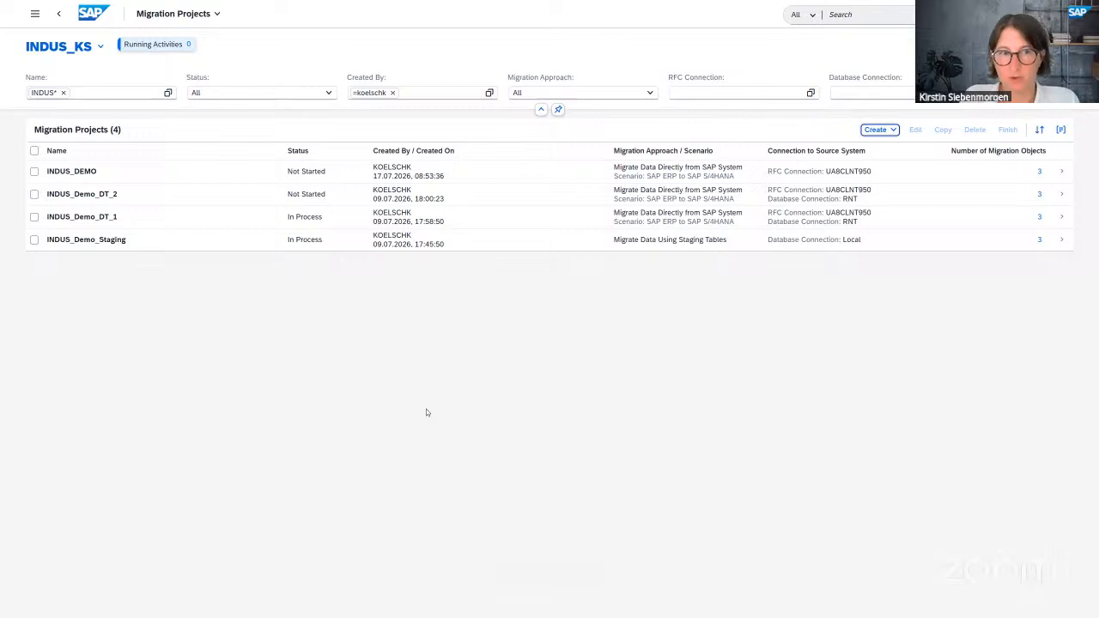
- Open project INDUS_Demo_DT_2 from the Migration Projects list
{"action": "left_click", "coordinate": [88, 196]}
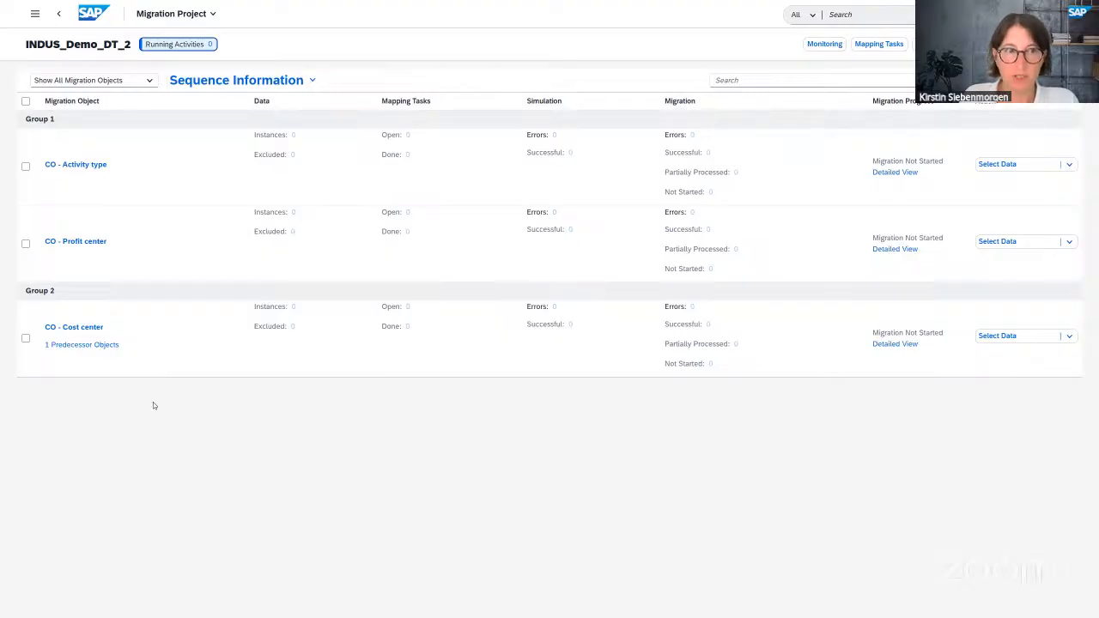
{"action": "triple_click", "coordinate": [75, 167]}
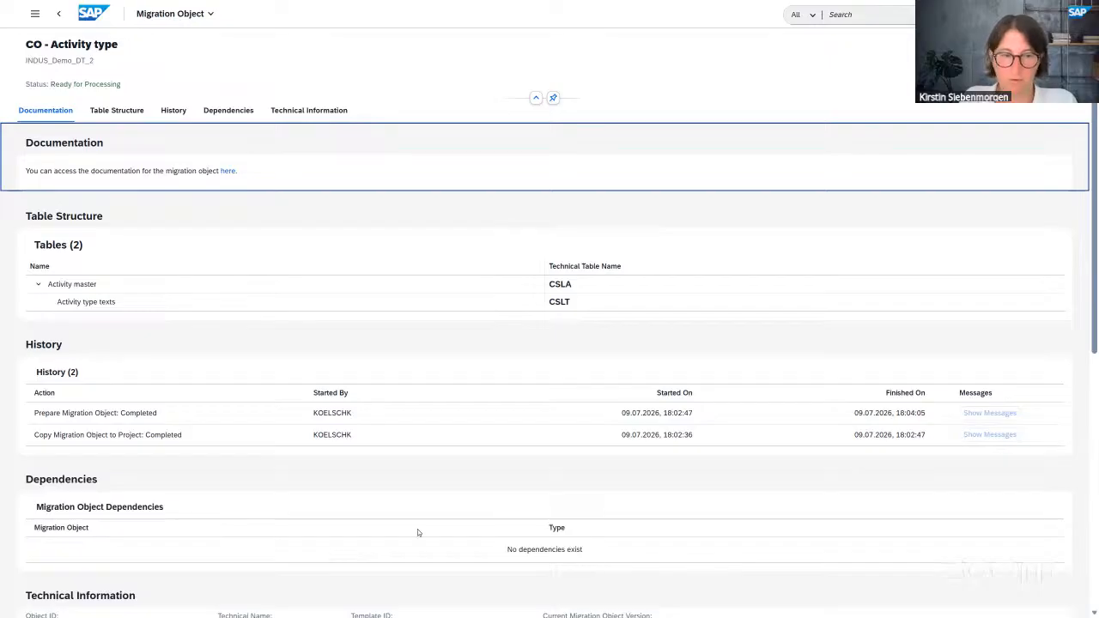
{"action": "left_click", "coordinate": [59, 16]}
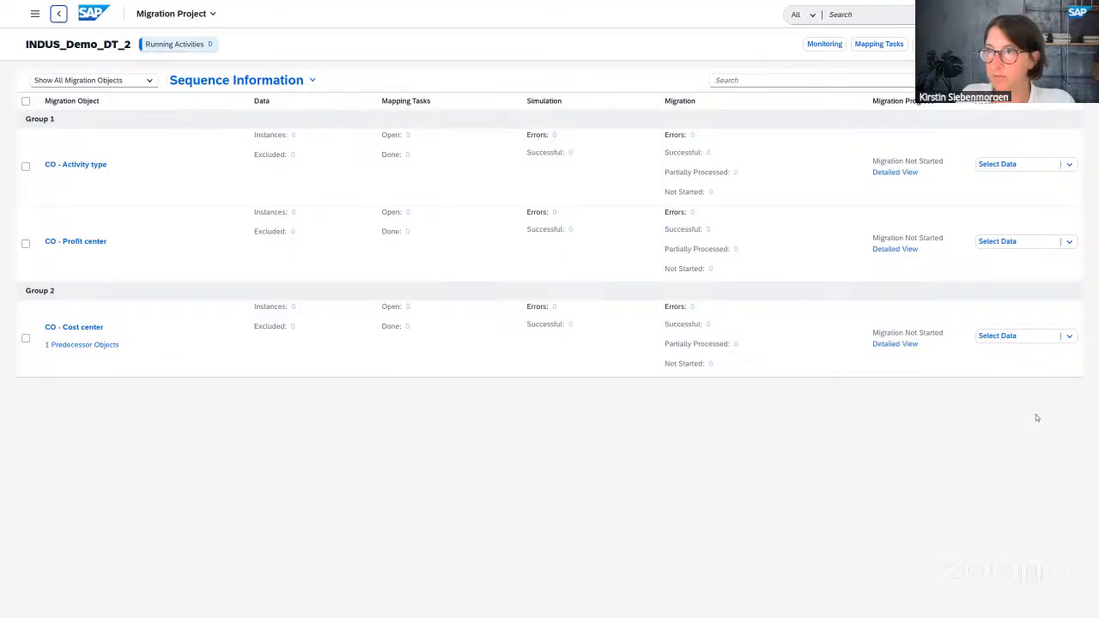
- Start Select Data for CO - Activity type, then view its progress on the Monitoring page
{"action": "left_click", "coordinate": [1003, 167]}
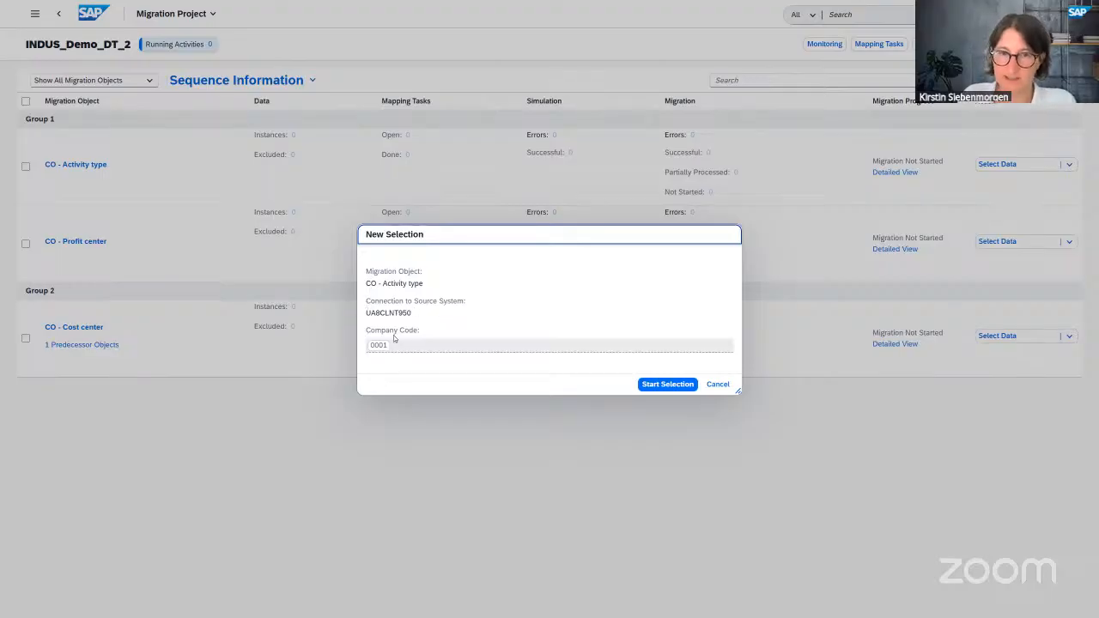
{"action": "left_click", "coordinate": [667, 384]}
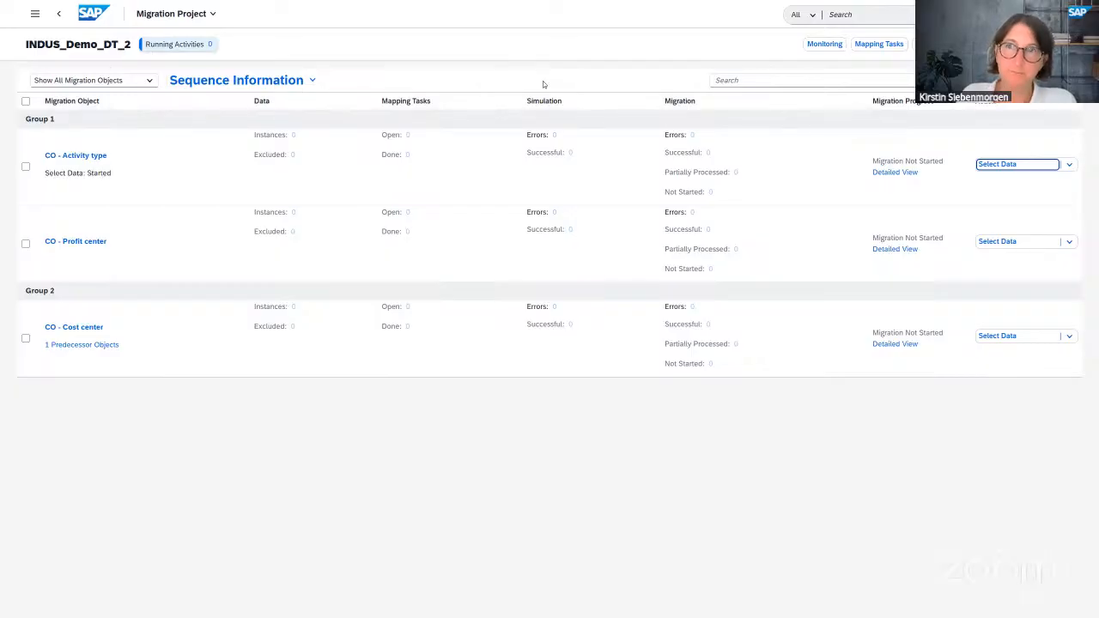
{"action": "left_click", "coordinate": [808, 48]}
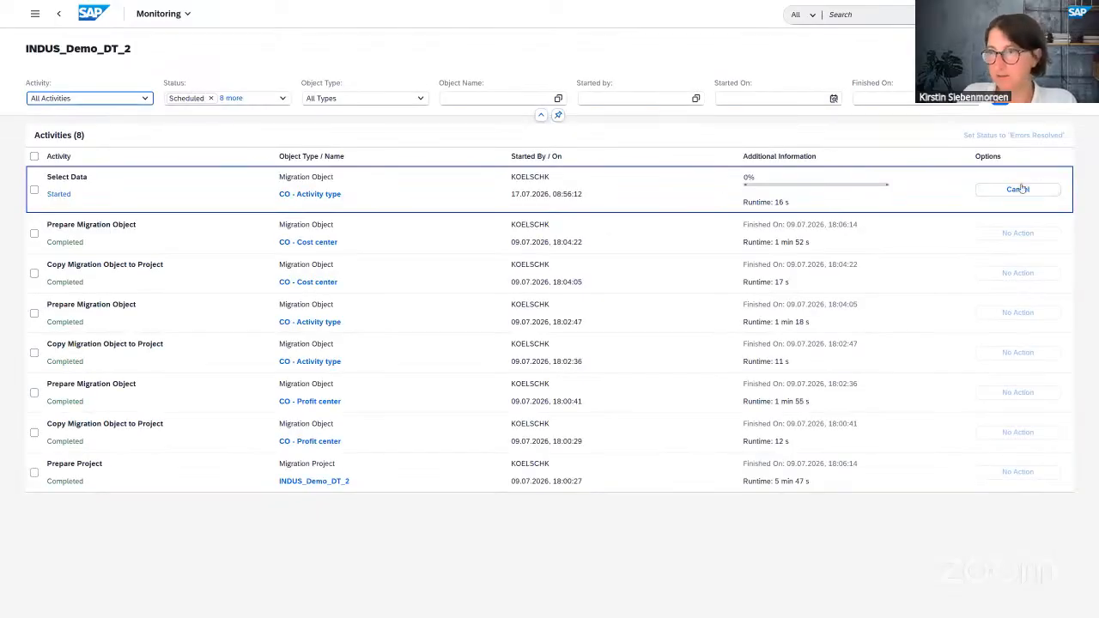
- Go back to the Migration Projects list and open the INDUS_Demo_DT_1 project
{"action": "left_click", "coordinate": [59, 16]}
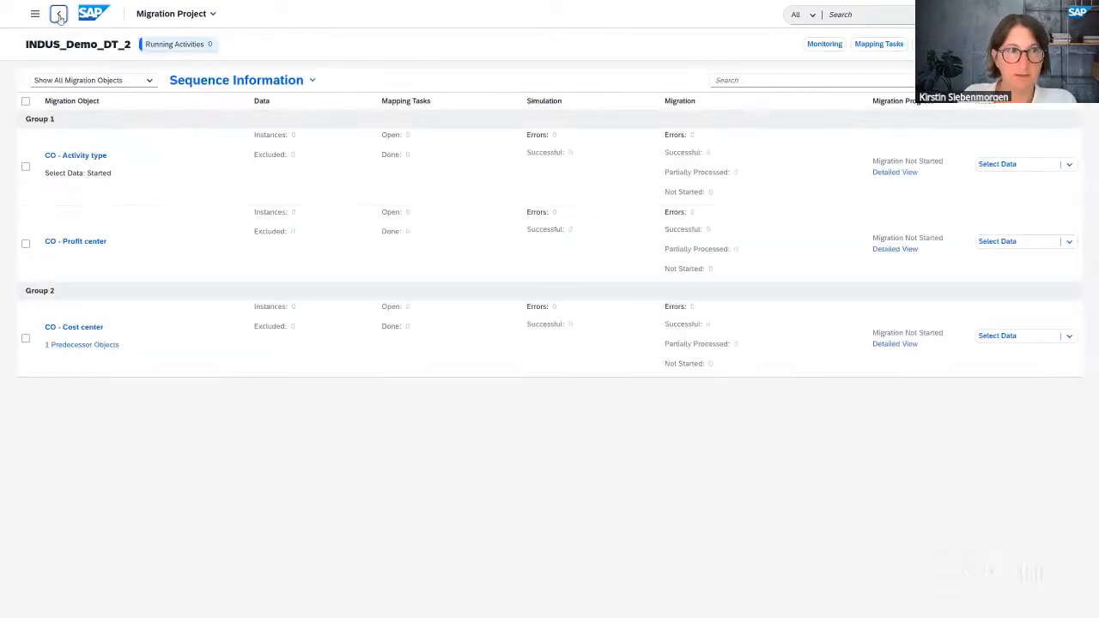
{"action": "left_click", "coordinate": [59, 16]}
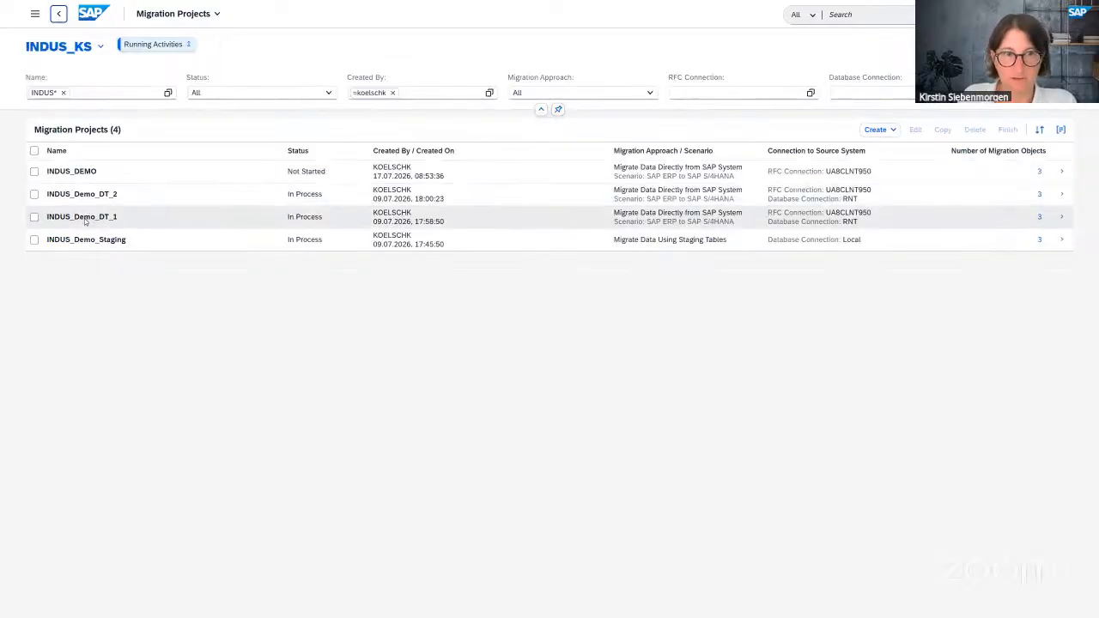
{"action": "left_click", "coordinate": [85, 221]}
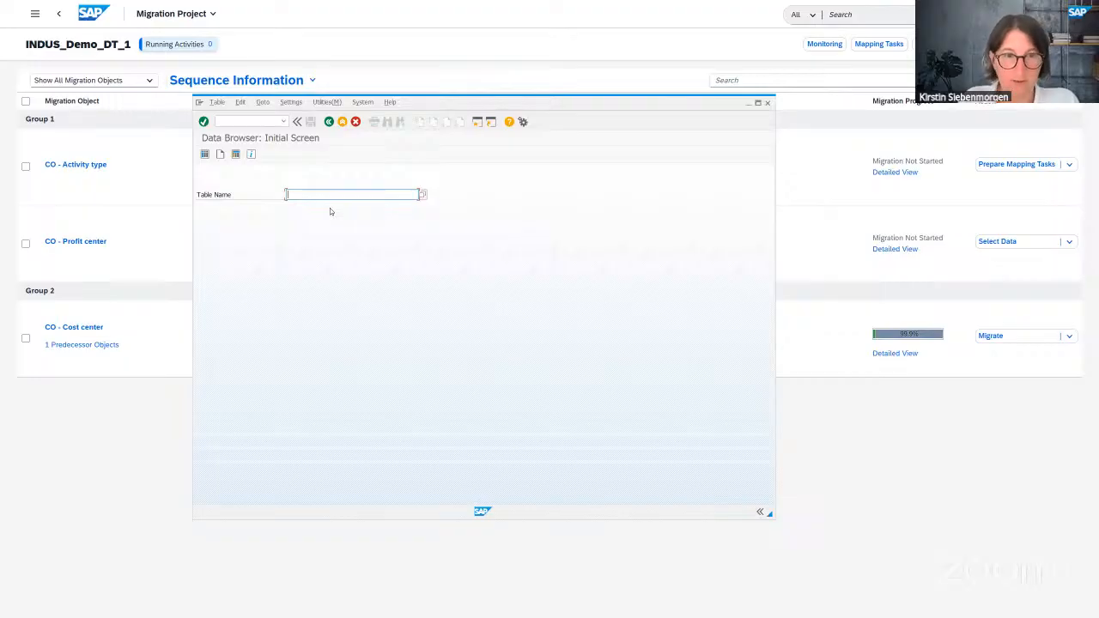
- Verify in SE16 that table CSLA holds 84 entries for controlling area 0001, then list them
{"action": "type", "text": "cs"}
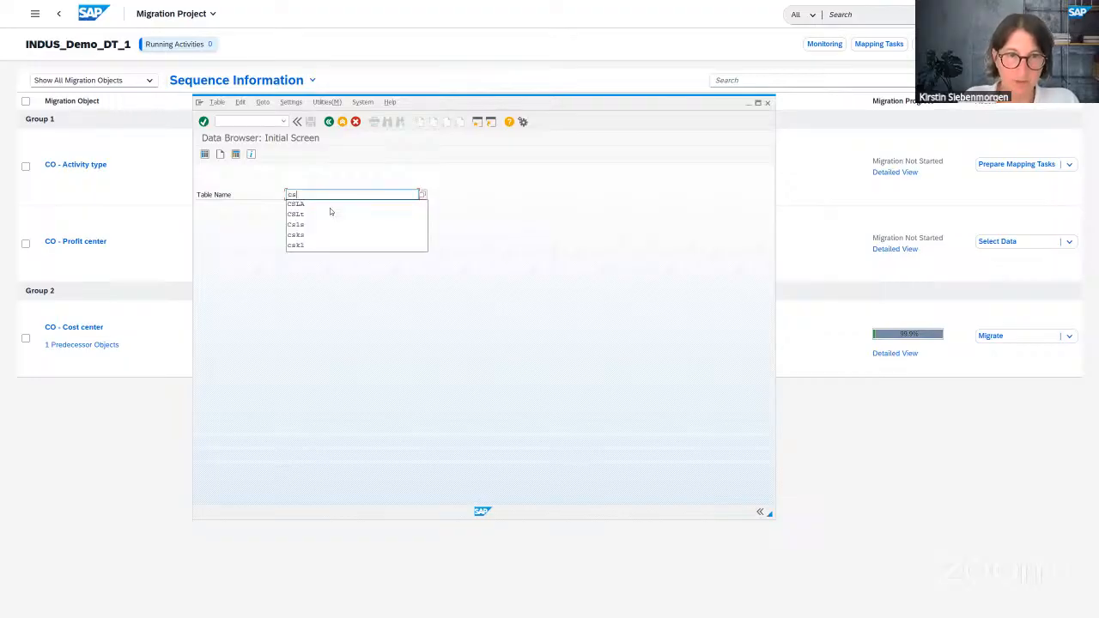
{"action": "left_click", "coordinate": [330, 209]}
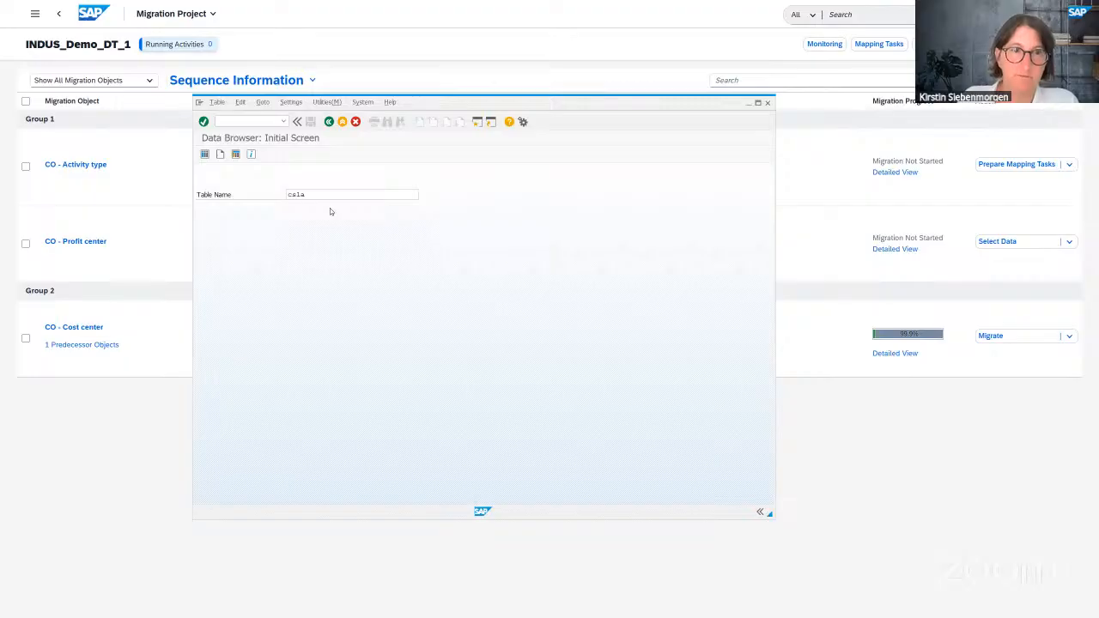
{"action": "key", "text": "Return"}
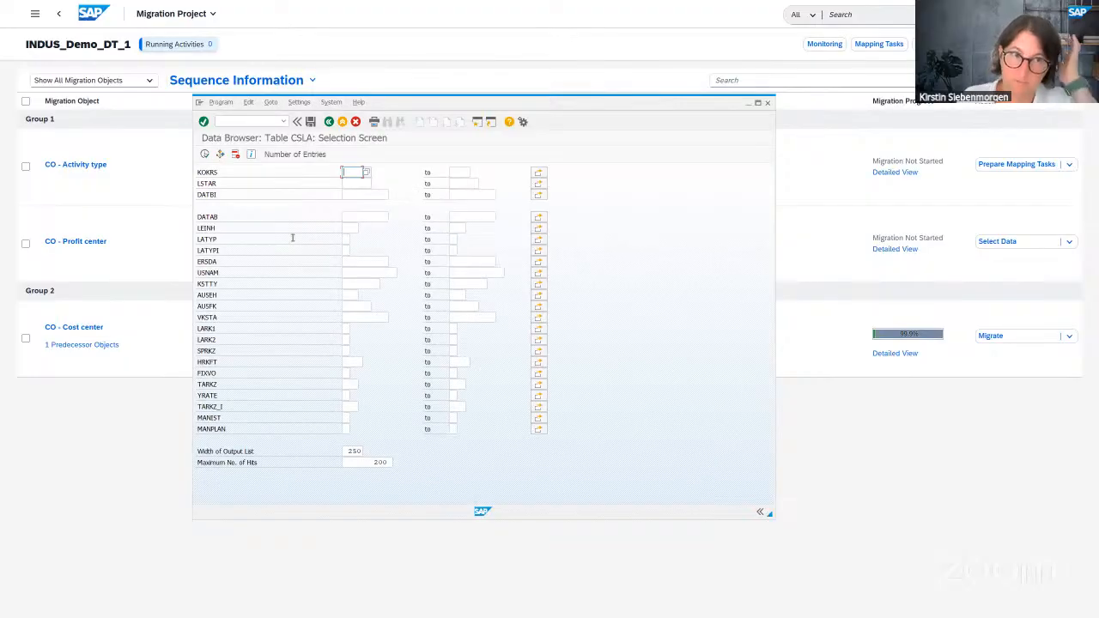
{"action": "type", "text": "0001"}
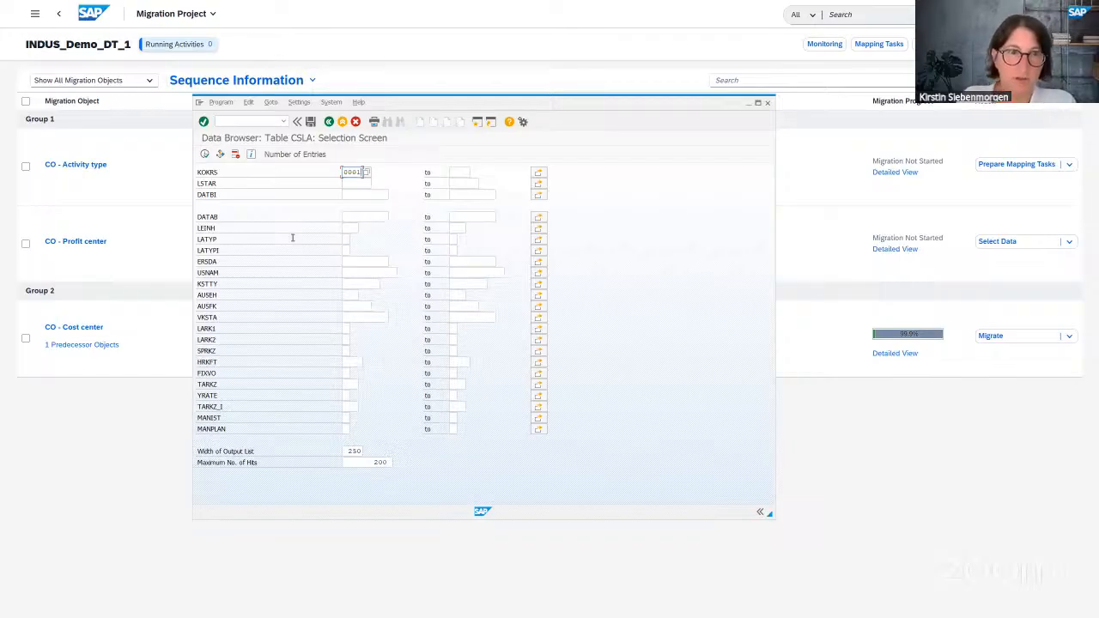
{"action": "left_click", "coordinate": [298, 158]}
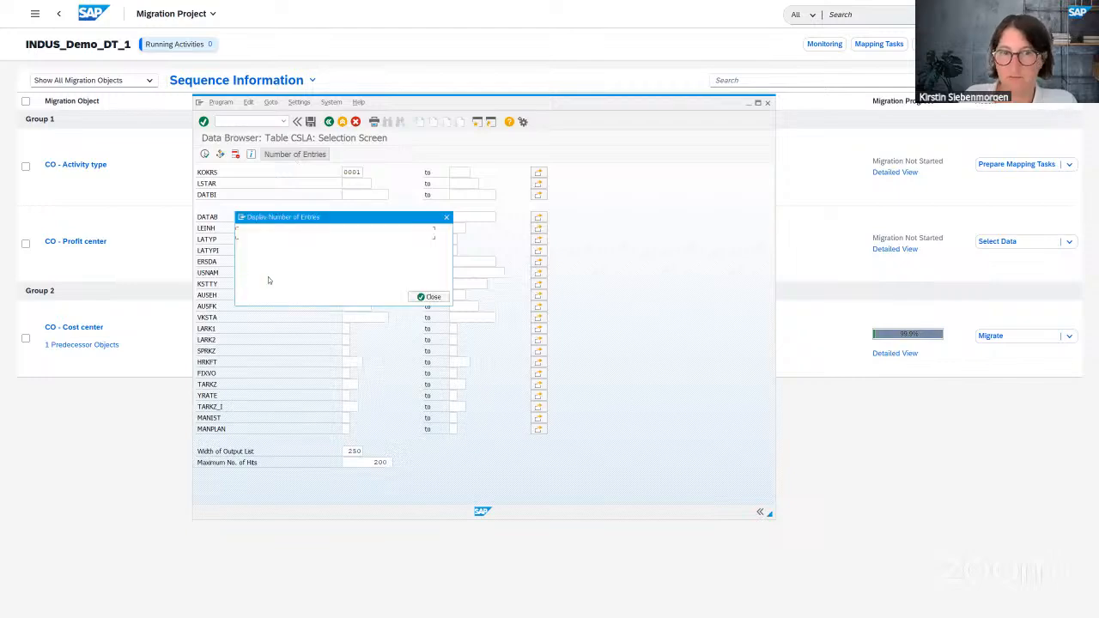
{"action": "left_click", "coordinate": [437, 300]}
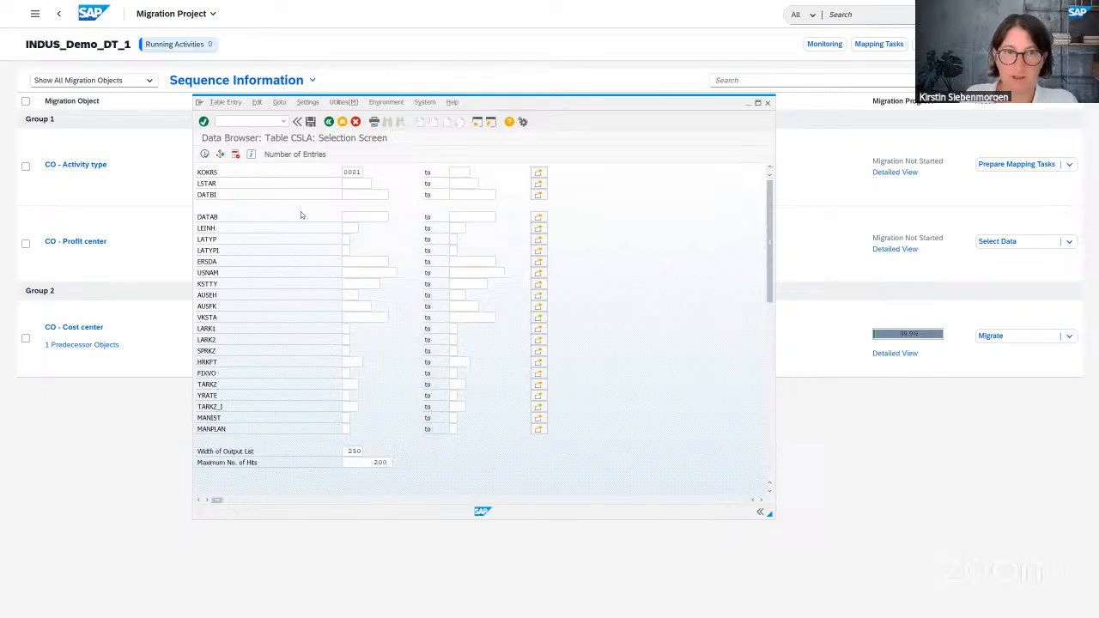
{"action": "key", "text": "F8"}
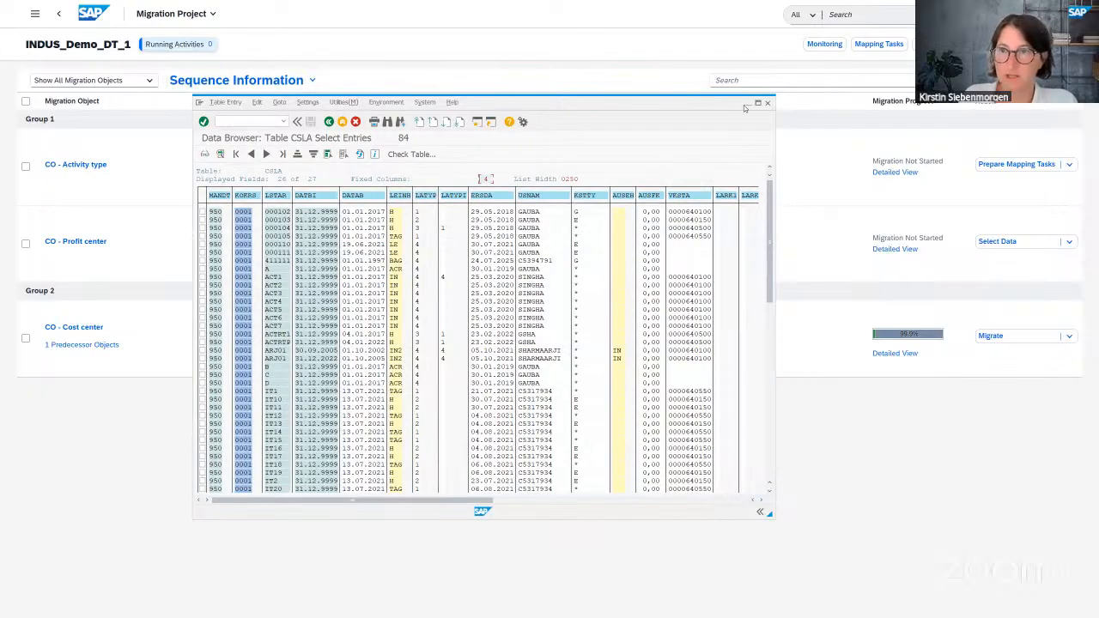
{"action": "left_click", "coordinate": [750, 105]}
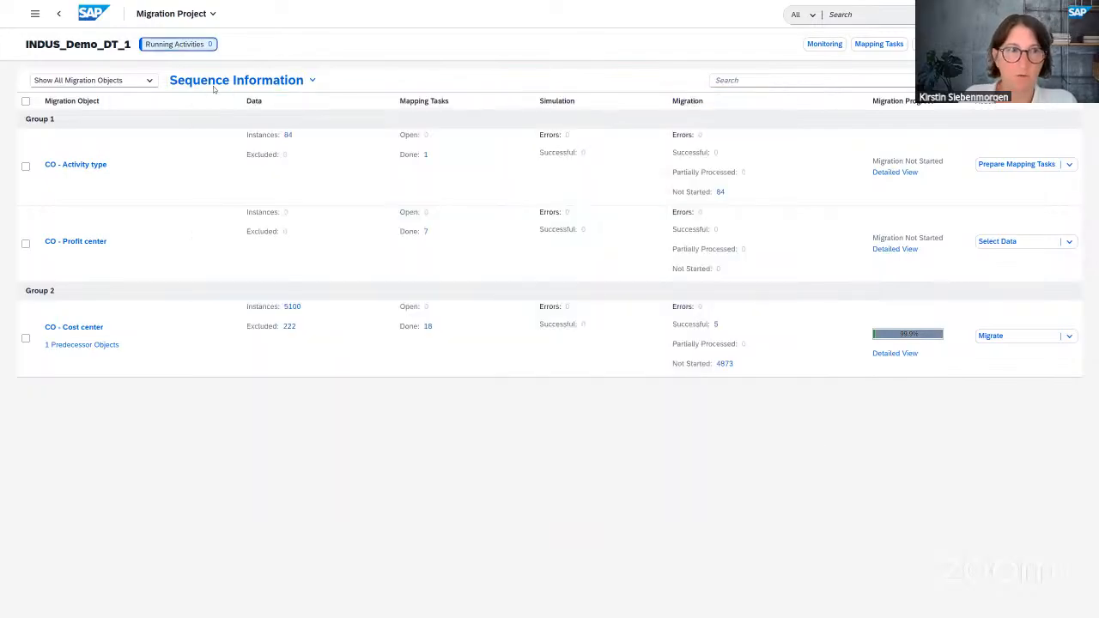
- Inspect the 84 Activity type instances, then return and launch Prepare Mapping Tasks for CO - Activity type
{"action": "left_click", "coordinate": [289, 138]}
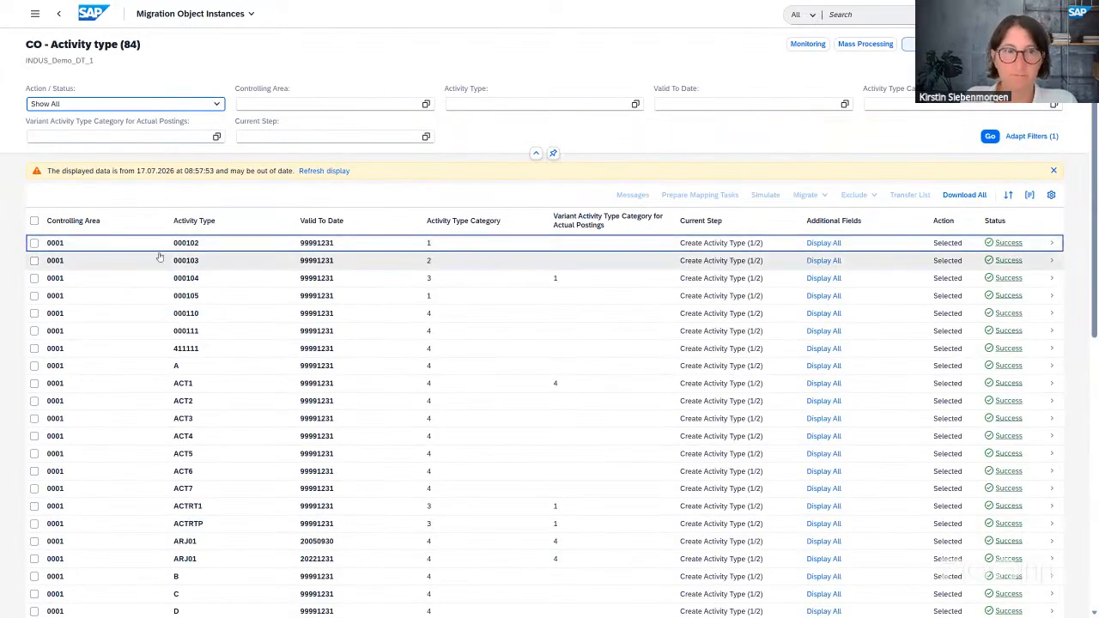
{"action": "left_click", "coordinate": [58, 14]}
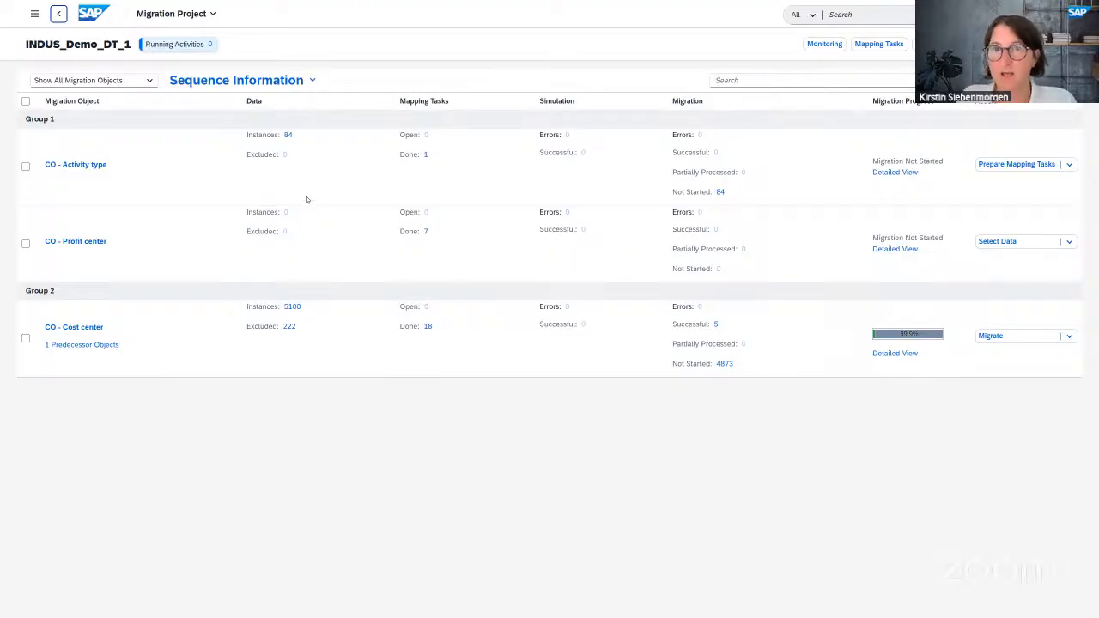
{"action": "left_click", "coordinate": [1031, 169]}
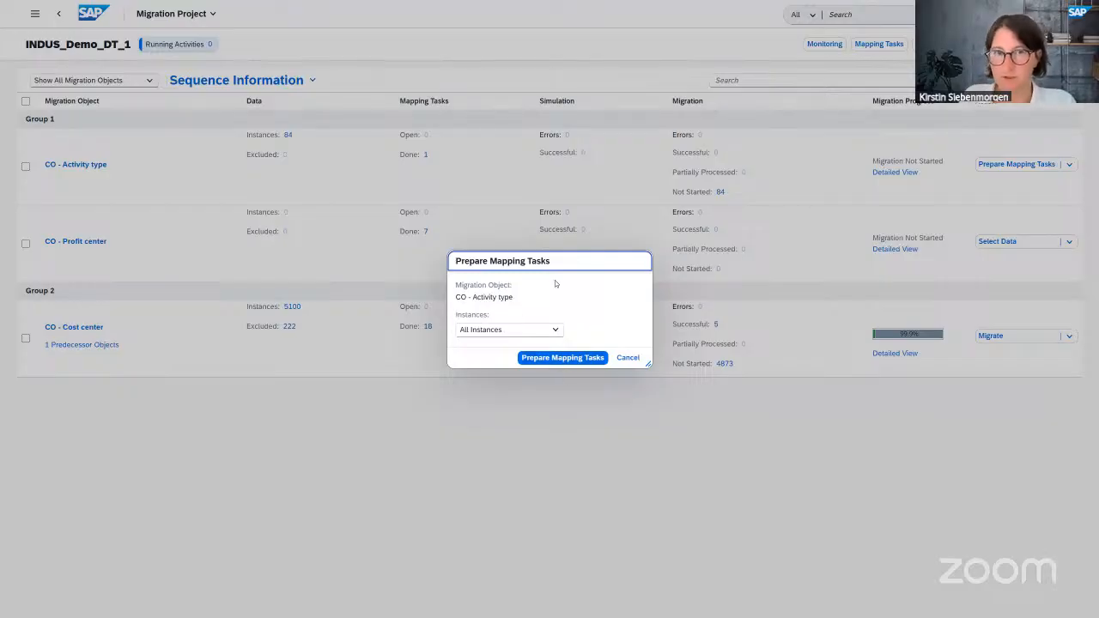
- Prepare mapping tasks for all Activity type instances and view the one done task
{"action": "left_click", "coordinate": [565, 358]}
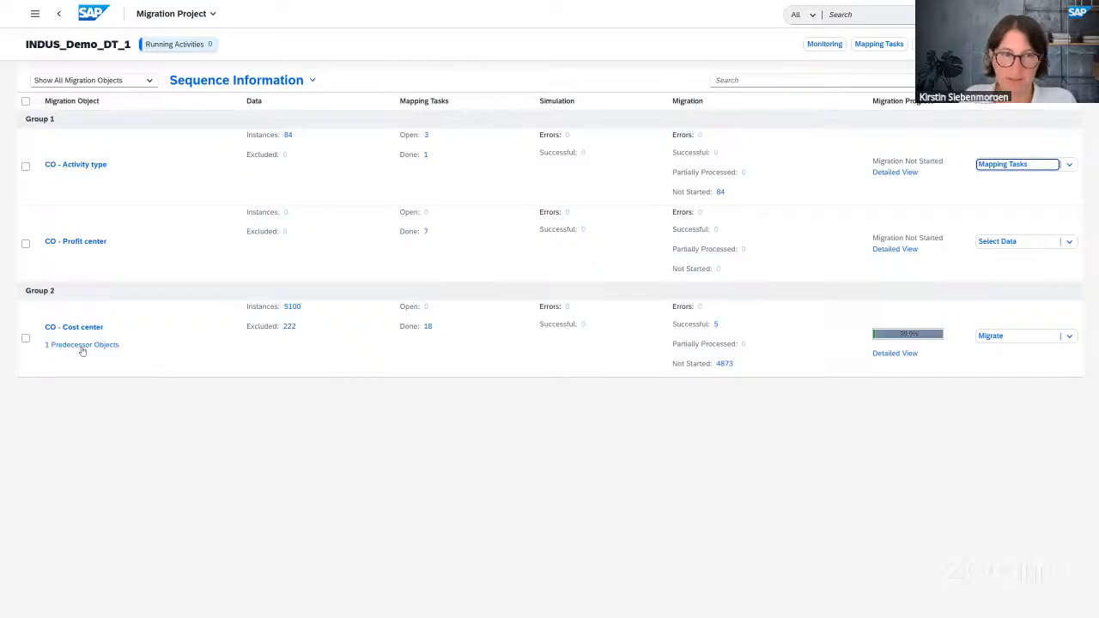
{"action": "left_click", "coordinate": [425, 157]}
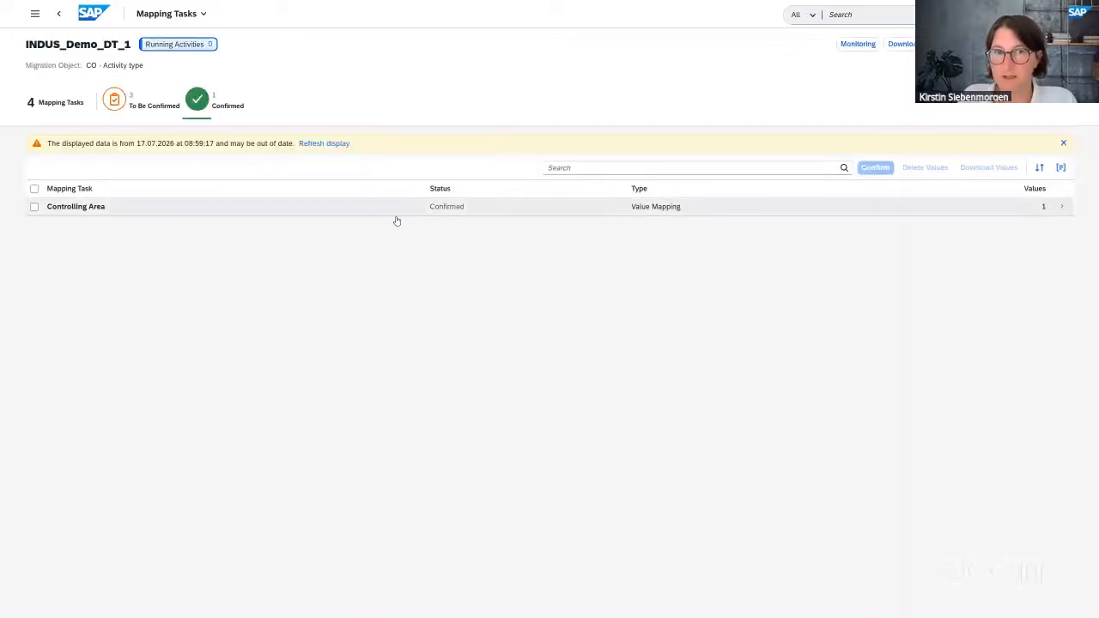
- Check the confirmed Controlling Area task, then go back to the INDUS_Demo_DT_1 overview
{"action": "left_click", "coordinate": [58, 14]}
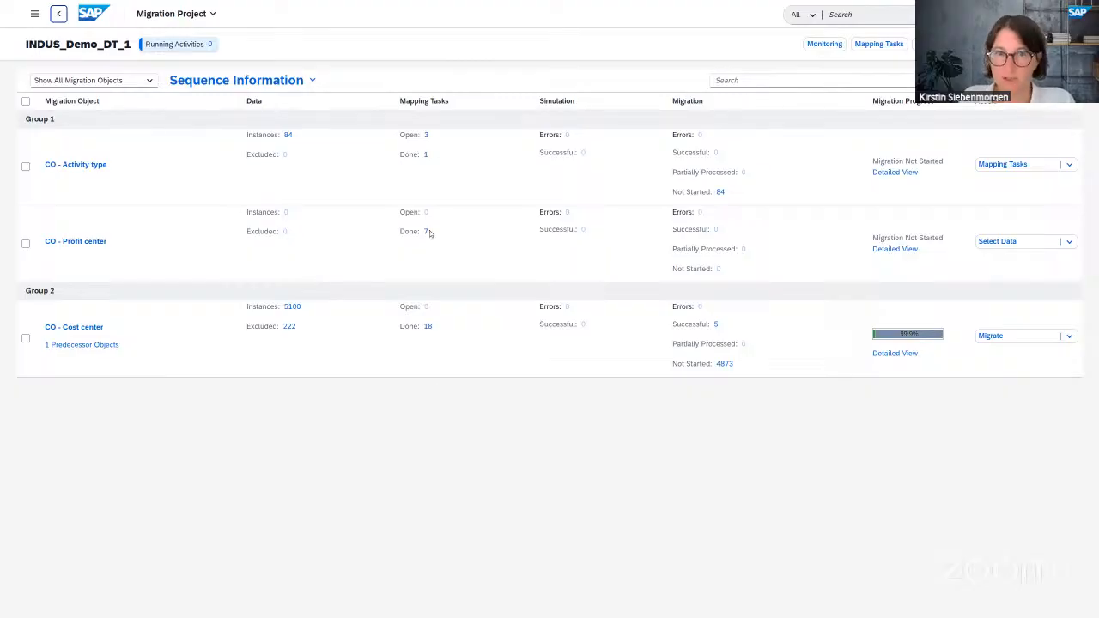
- Show the pending Activity type tasks: Activity Type (83), Cost Center Categories (84), Cost Element (5)
{"action": "left_click", "coordinate": [426, 136]}
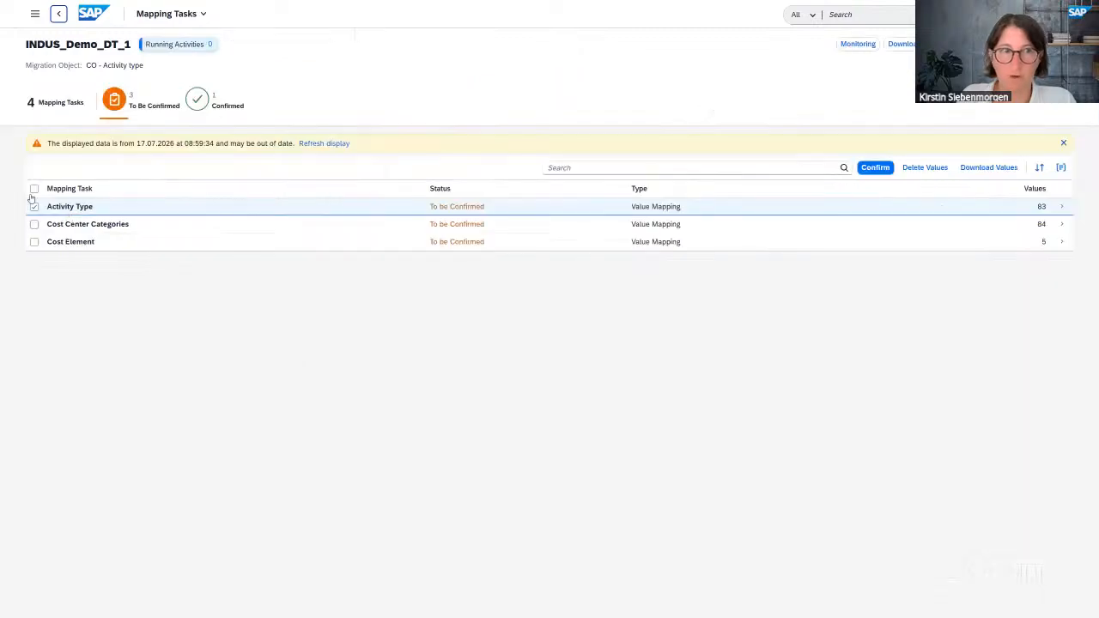
- Select and confirm all three pending mapping tasks, leaving 4 done and 0 open
{"action": "left_click", "coordinate": [35, 189]}
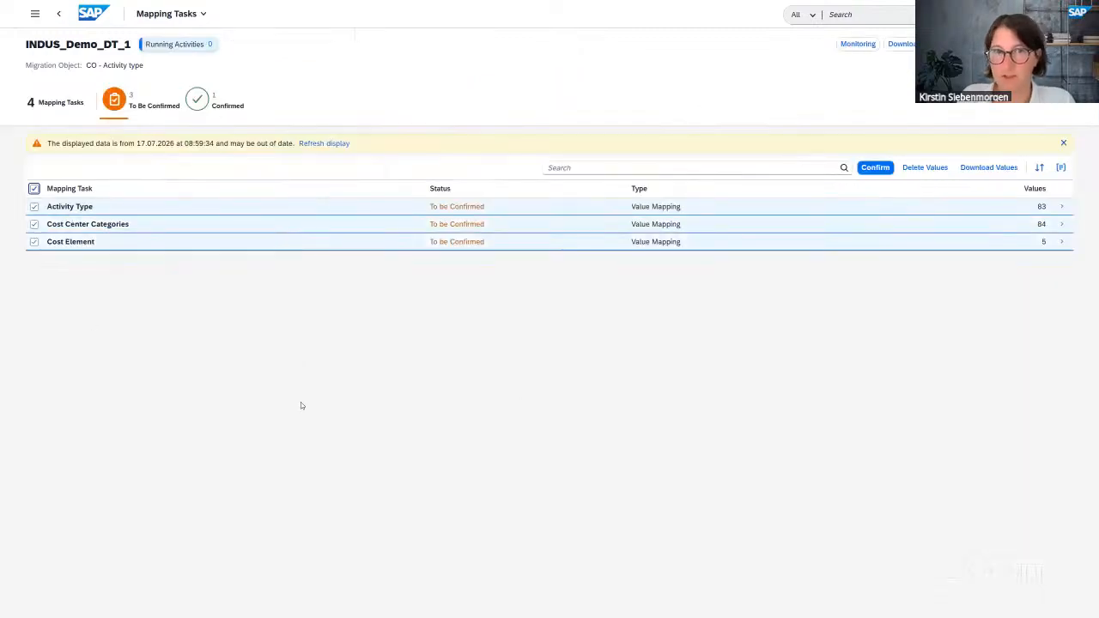
{"action": "left_click", "coordinate": [877, 168]}
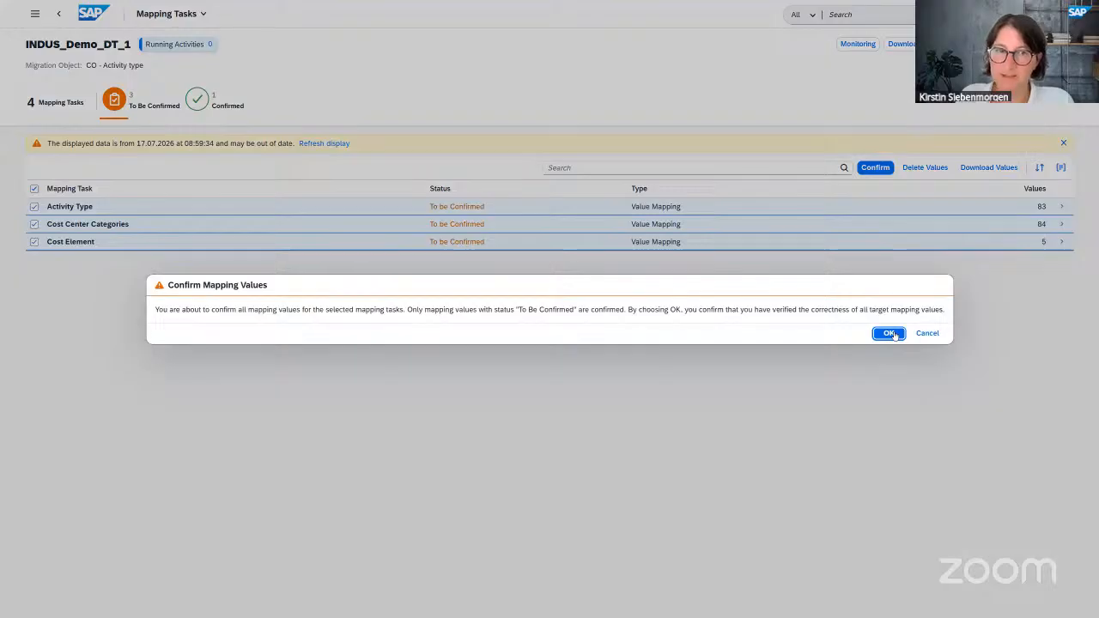
{"action": "left_click", "coordinate": [890, 334]}
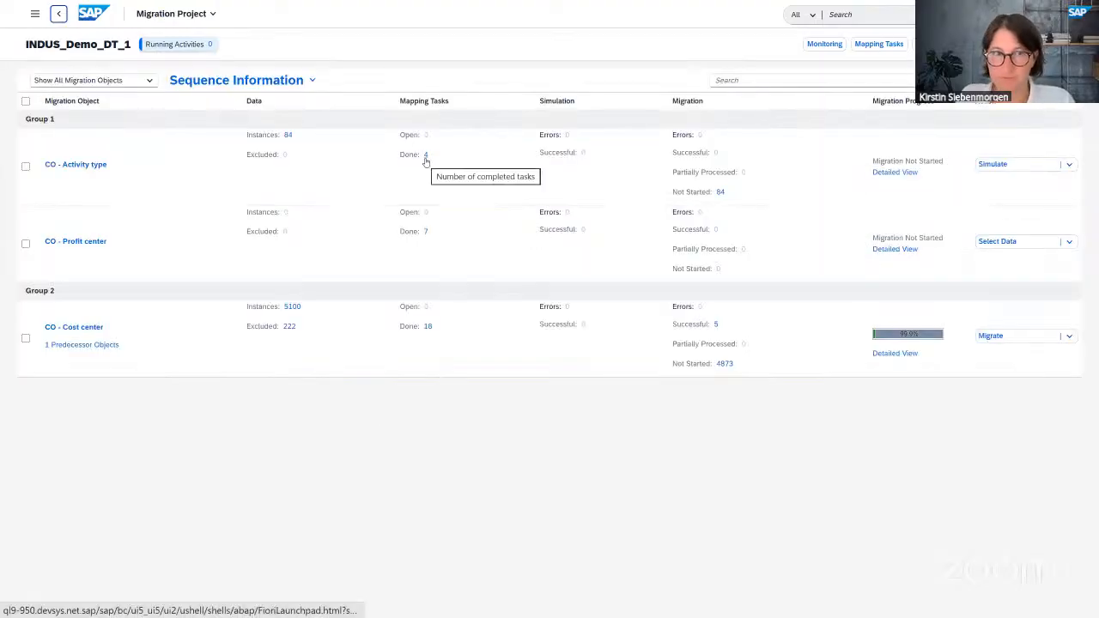
- Open a New Simulation for all CO - Activity type instances
{"action": "left_click", "coordinate": [987, 168]}
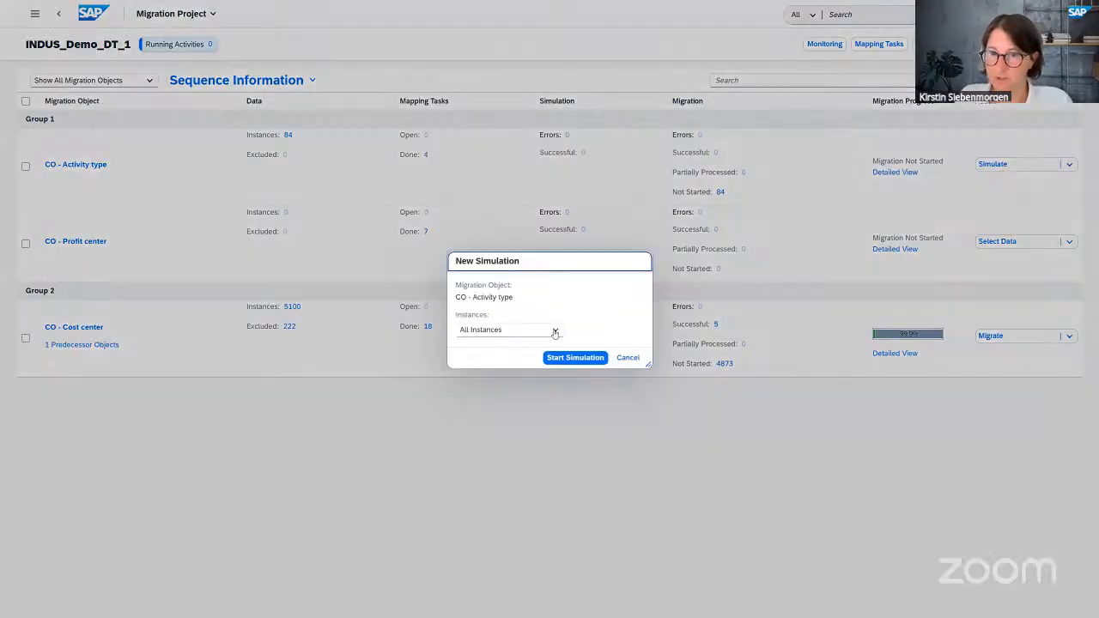
- Simulate all Activity type instances and open the 6 instances that failed
{"action": "left_click", "coordinate": [593, 361]}
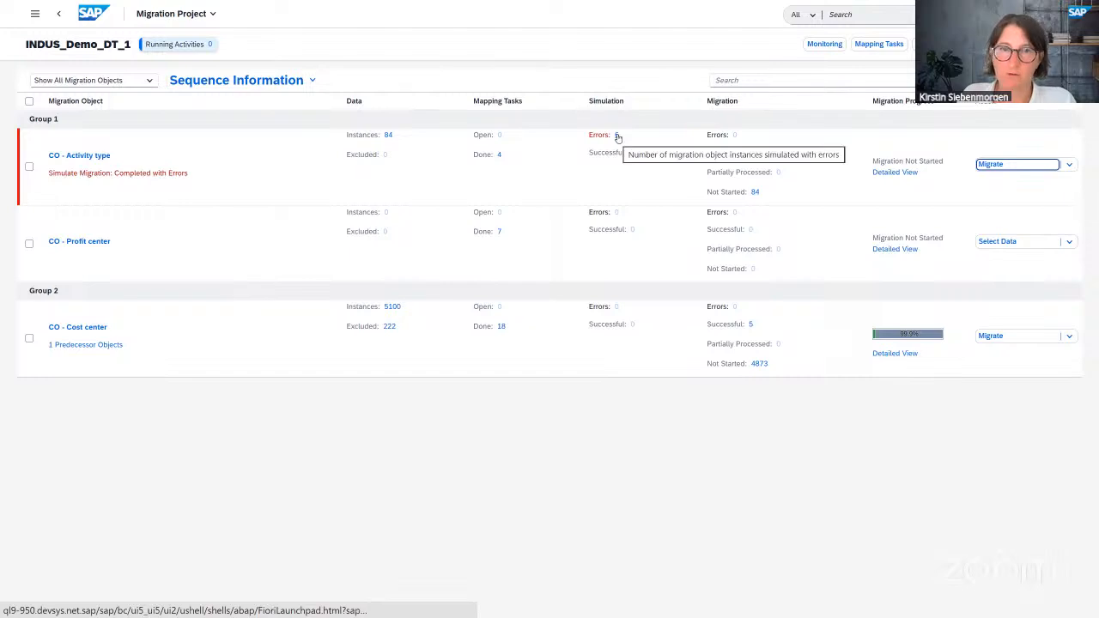
{"action": "left_click", "coordinate": [616, 137]}
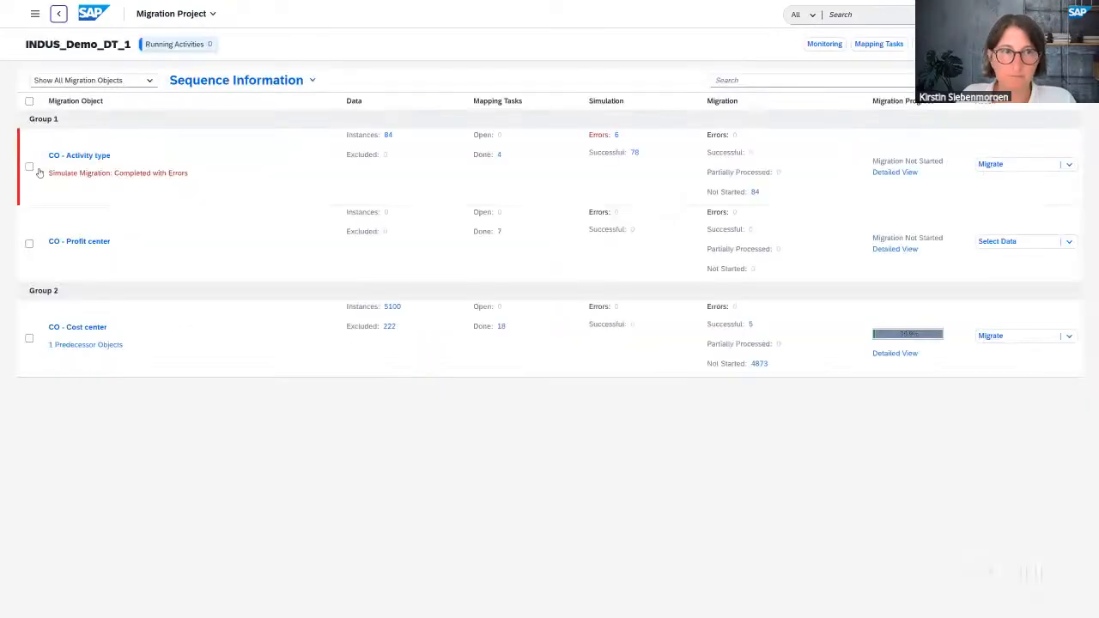
- Read the Activity type simulation messages showing the six already exist, then return to the error list
{"action": "left_click", "coordinate": [29, 167]}
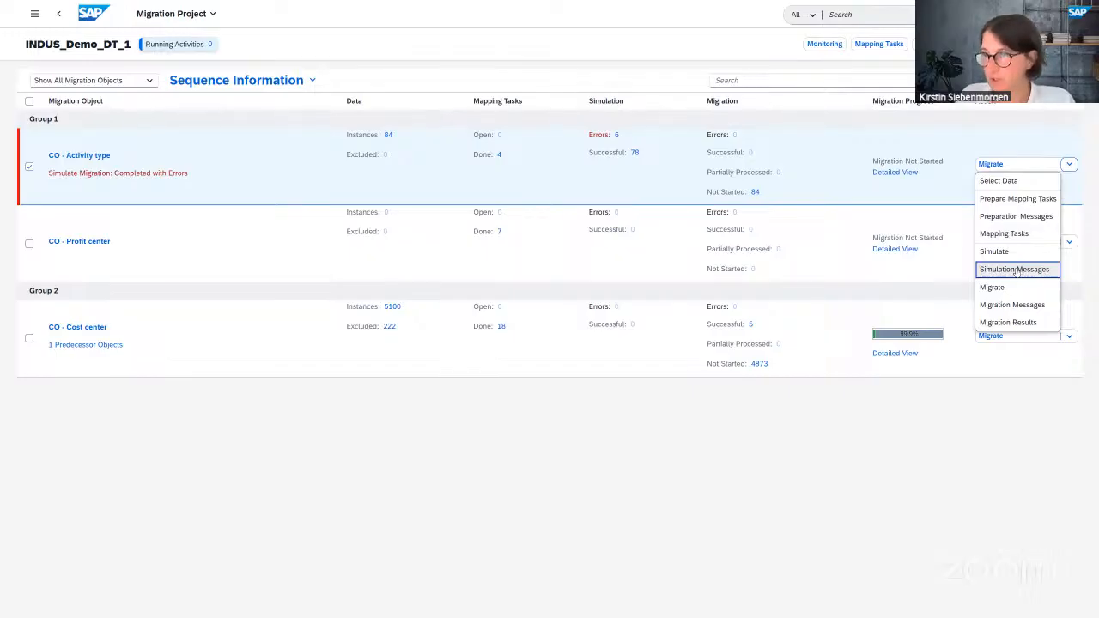
{"action": "left_click", "coordinate": [1016, 271]}
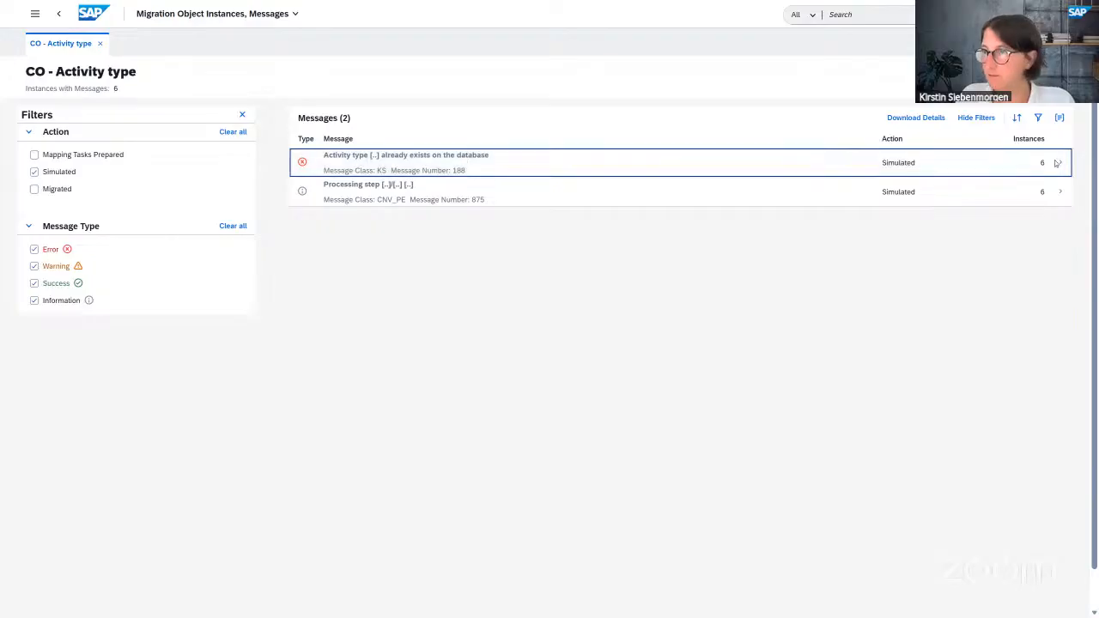
{"action": "left_click", "coordinate": [455, 164]}
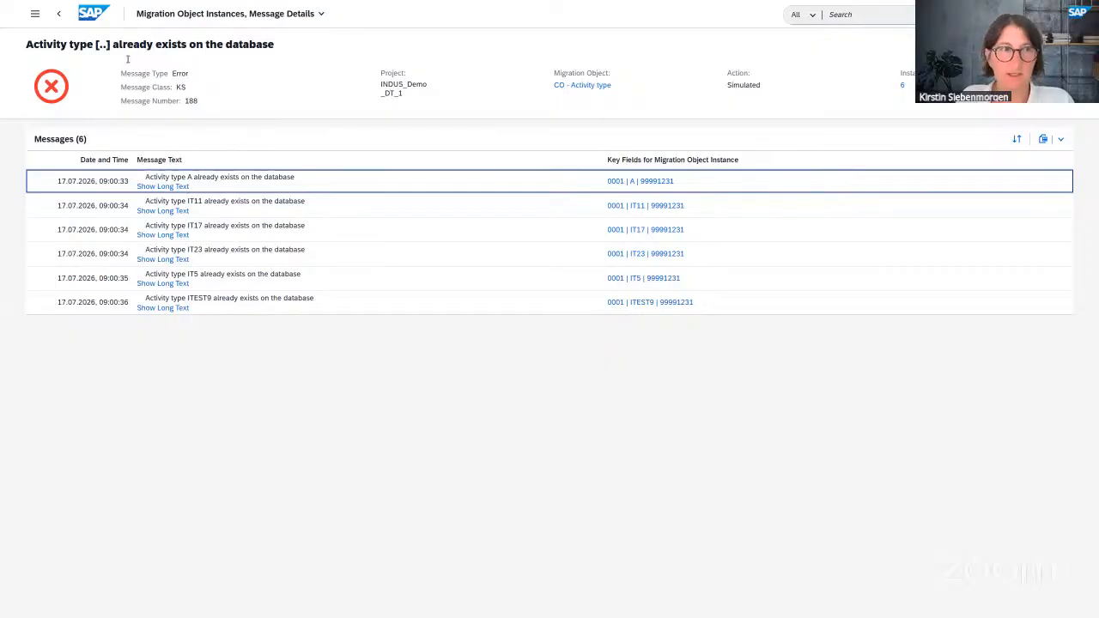
{"action": "left_click", "coordinate": [60, 15]}
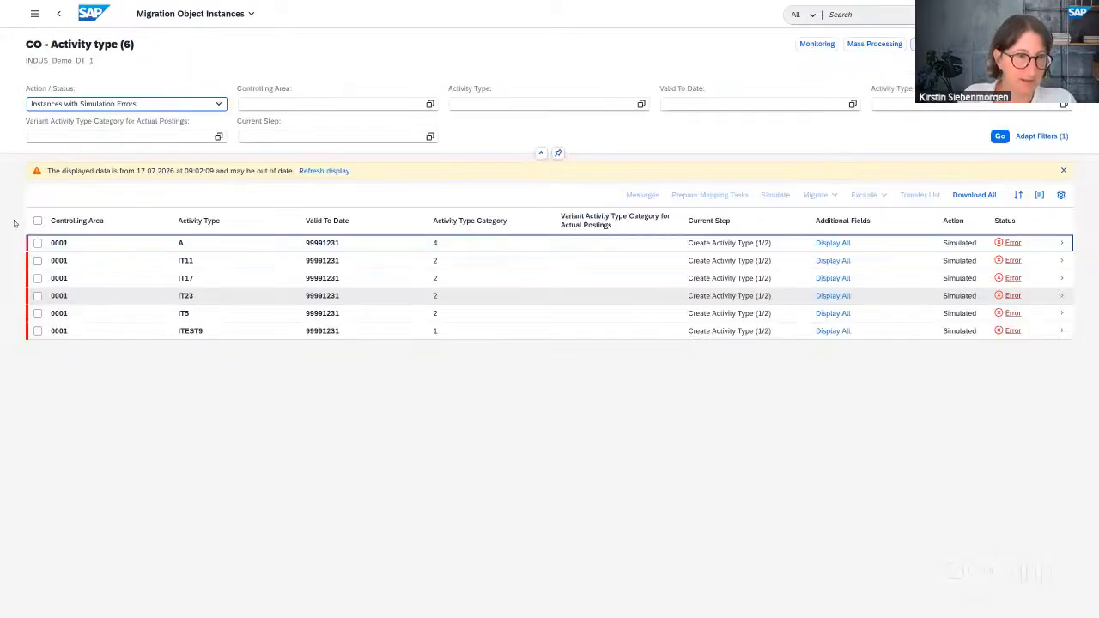
- Exclude all six failed CO - Activity type instances from migration and return to the project overview
{"action": "key", "text": "ctrl+a"}
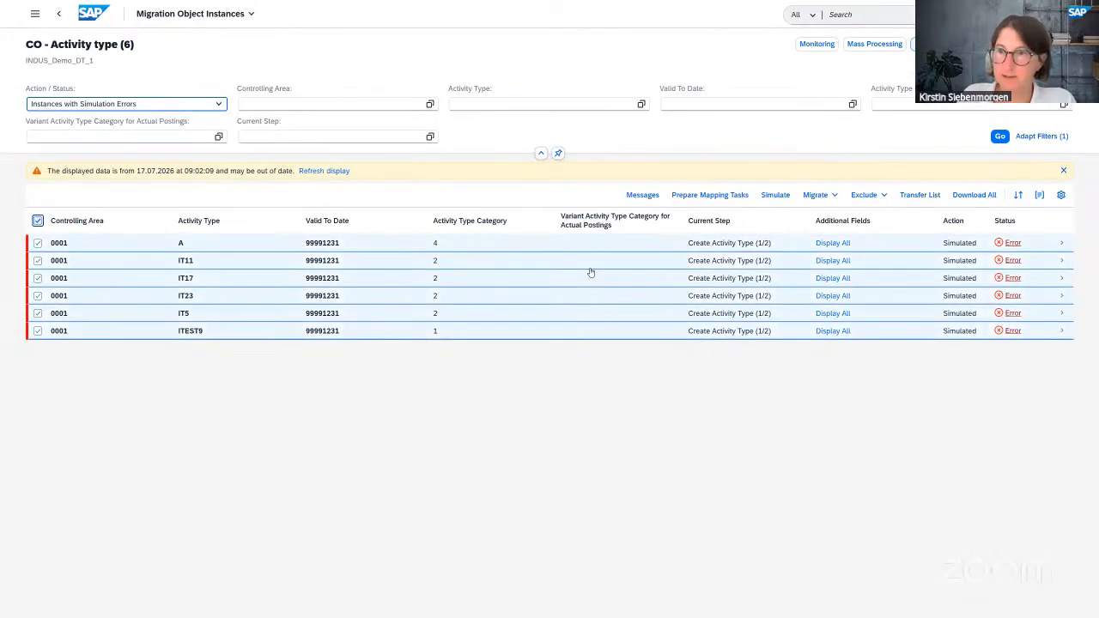
{"action": "left_click", "coordinate": [865, 196]}
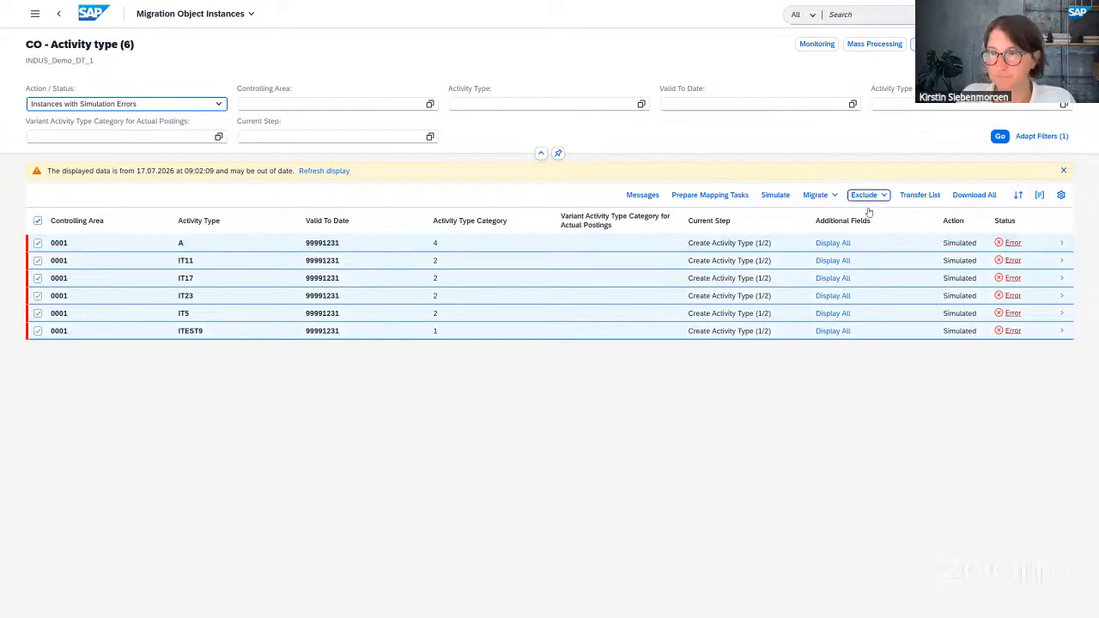
{"action": "key", "text": "Return"}
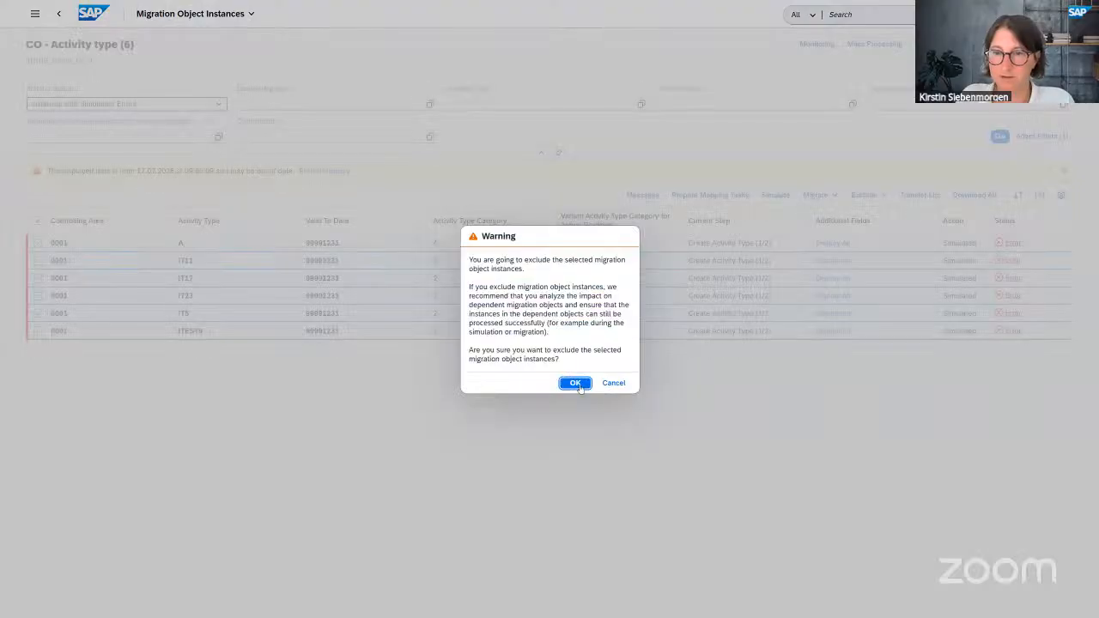
{"action": "left_click", "coordinate": [575, 383]}
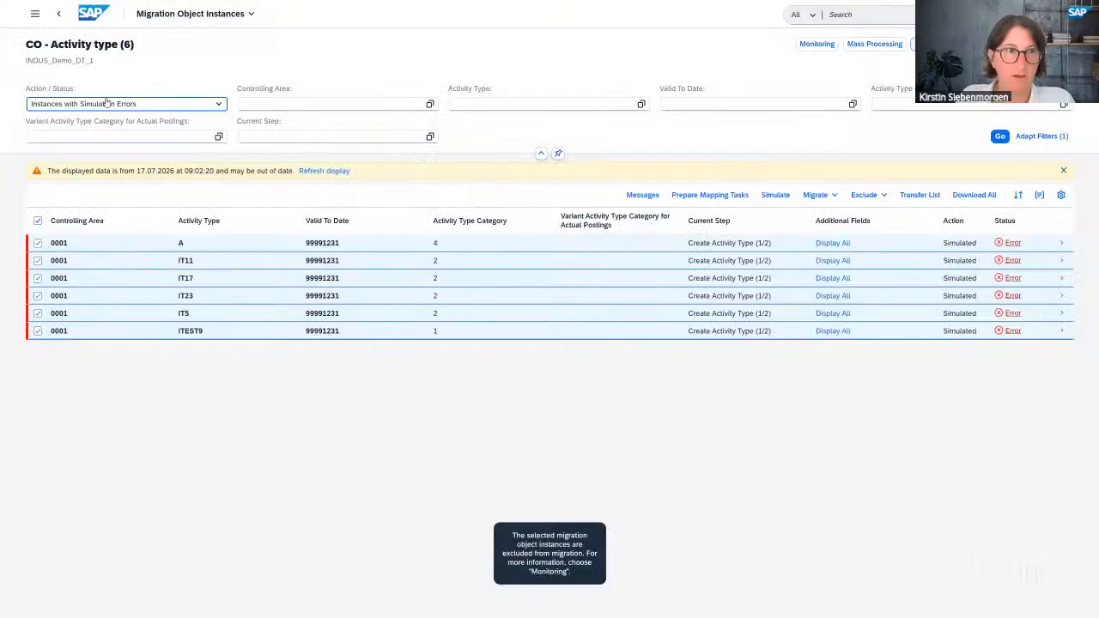
{"action": "left_click", "coordinate": [59, 16]}
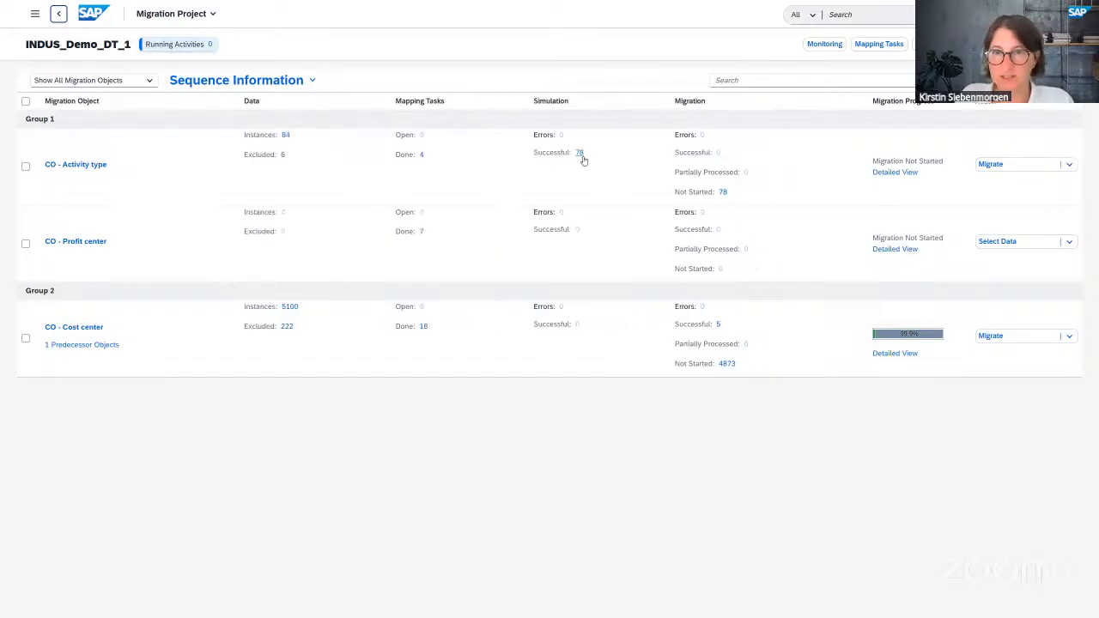
- Start migrating the remaining CO - Activity type instances with the All Instances scope
{"action": "left_click", "coordinate": [1025, 169]}
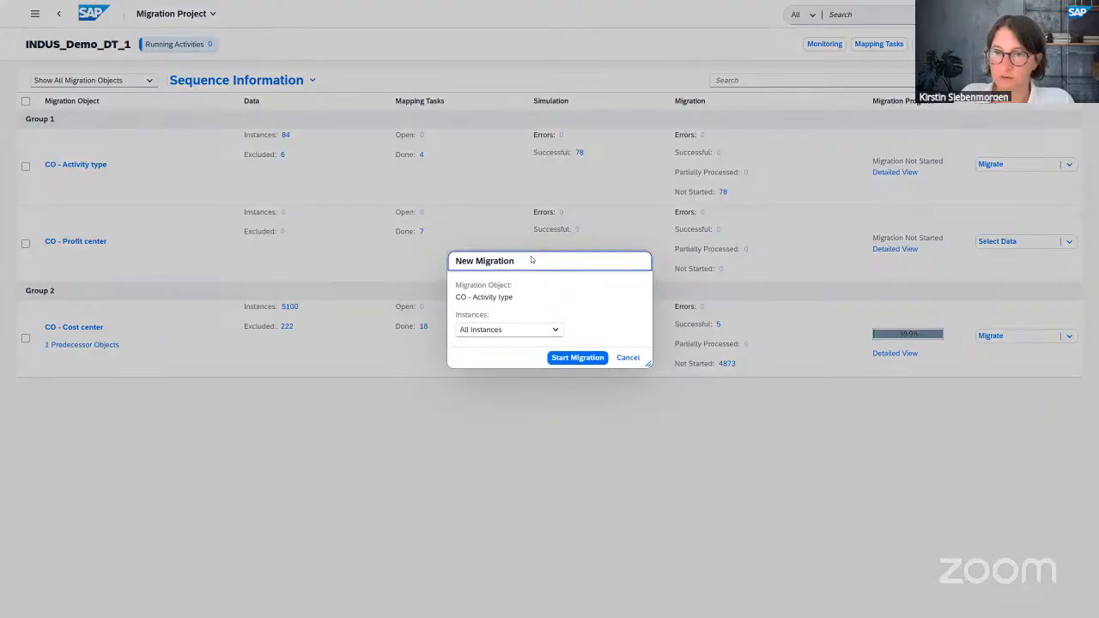
{"action": "left_click", "coordinate": [557, 331]}
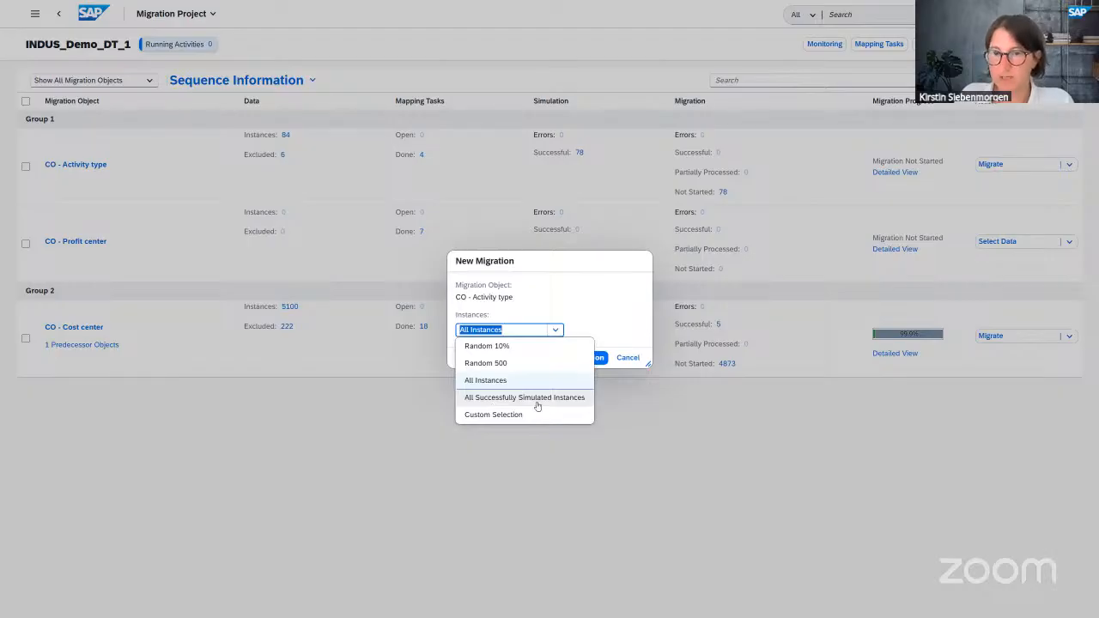
{"action": "left_click", "coordinate": [486, 382]}
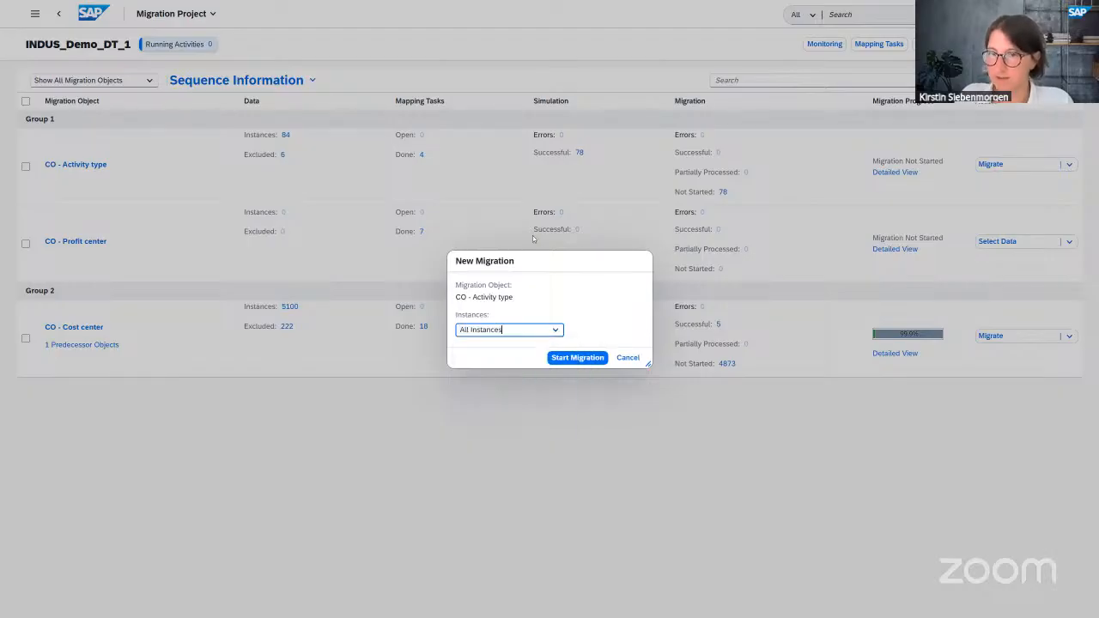
{"action": "left_click", "coordinate": [576, 358]}
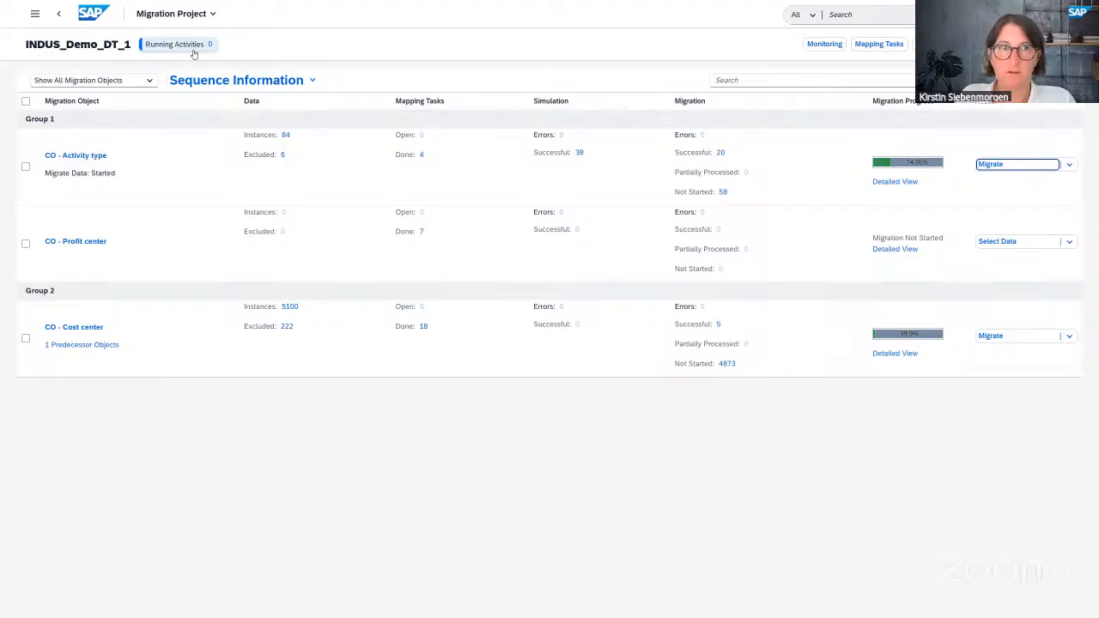
- Monitor the running migration, then open the 78 successful CO - Activity type instances
{"action": "left_click", "coordinate": [825, 45]}
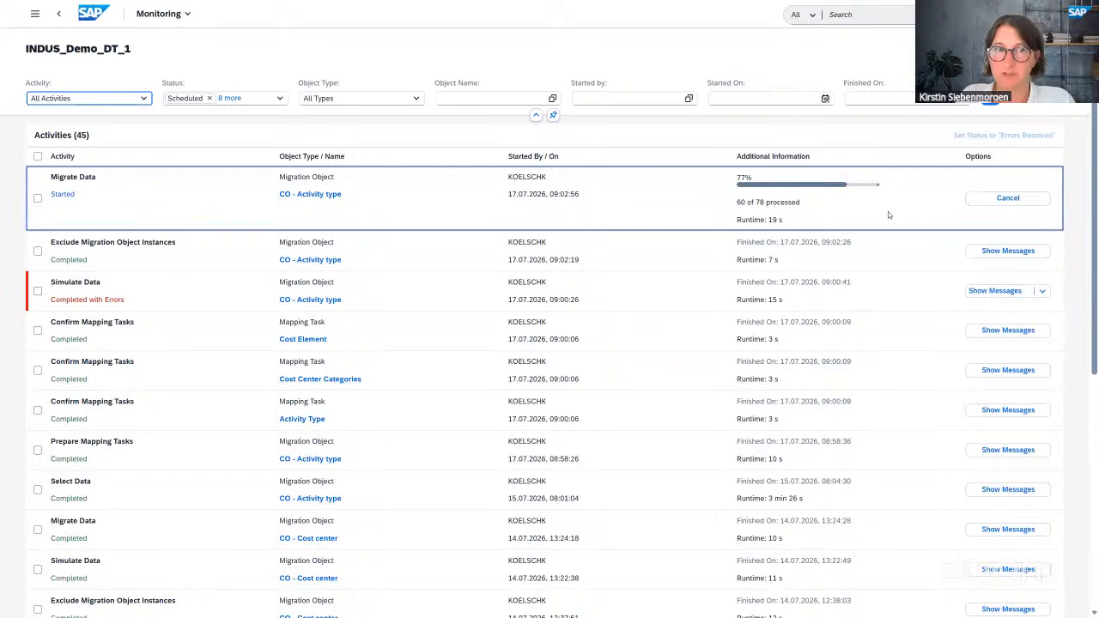
{"action": "left_click", "coordinate": [59, 15]}
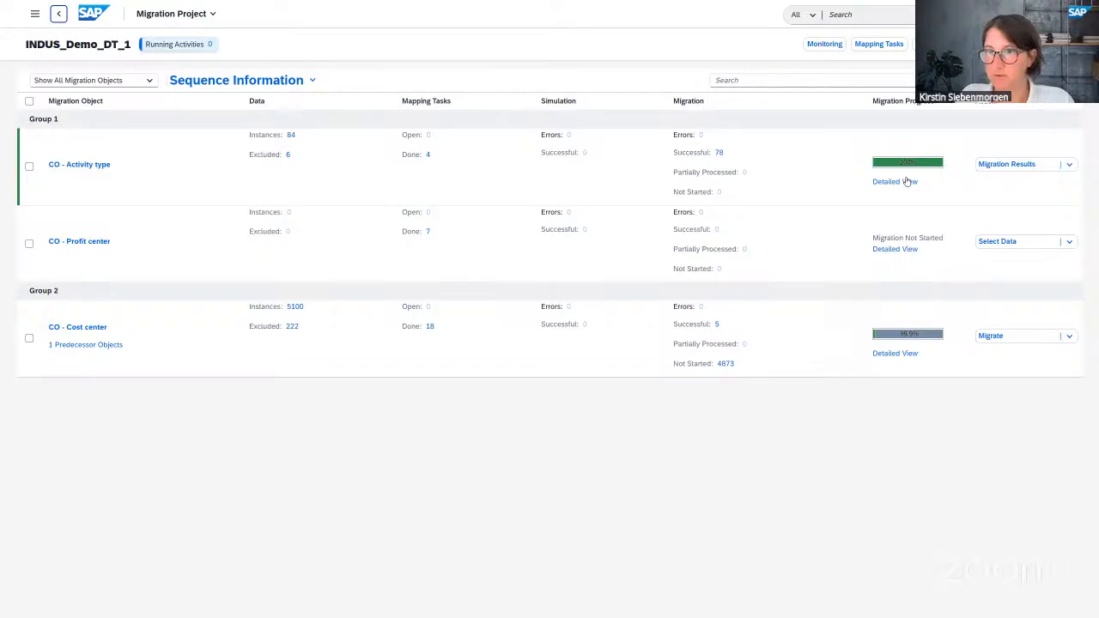
{"action": "left_click", "coordinate": [720, 153]}
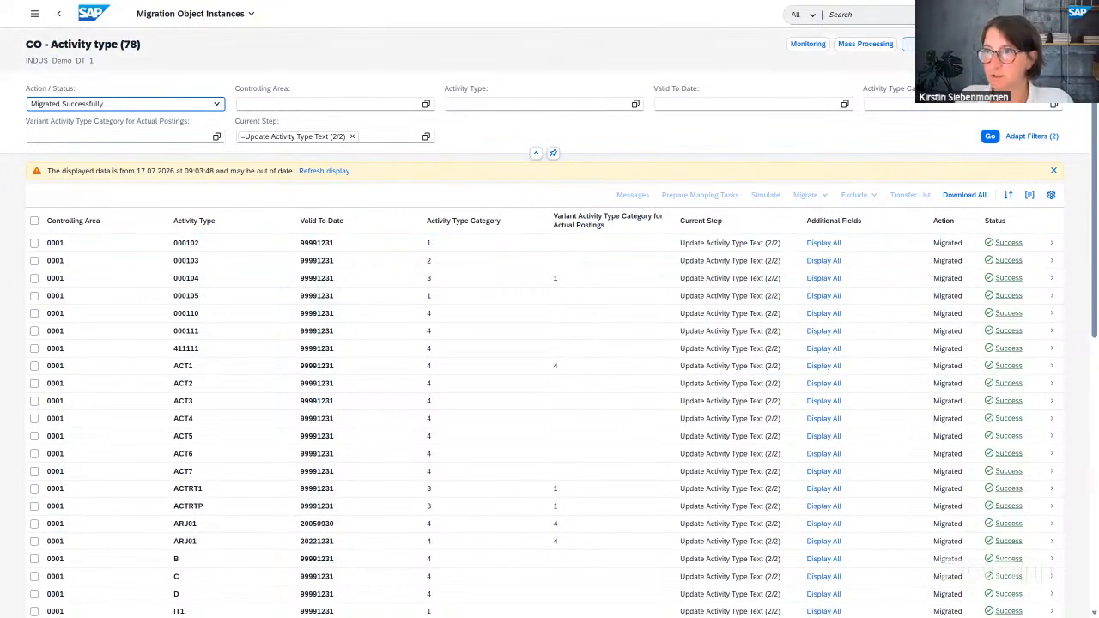
- Show the Result of Step 1 column and open the details for activity type 000102
{"action": "left_click", "coordinate": [934, 43]}
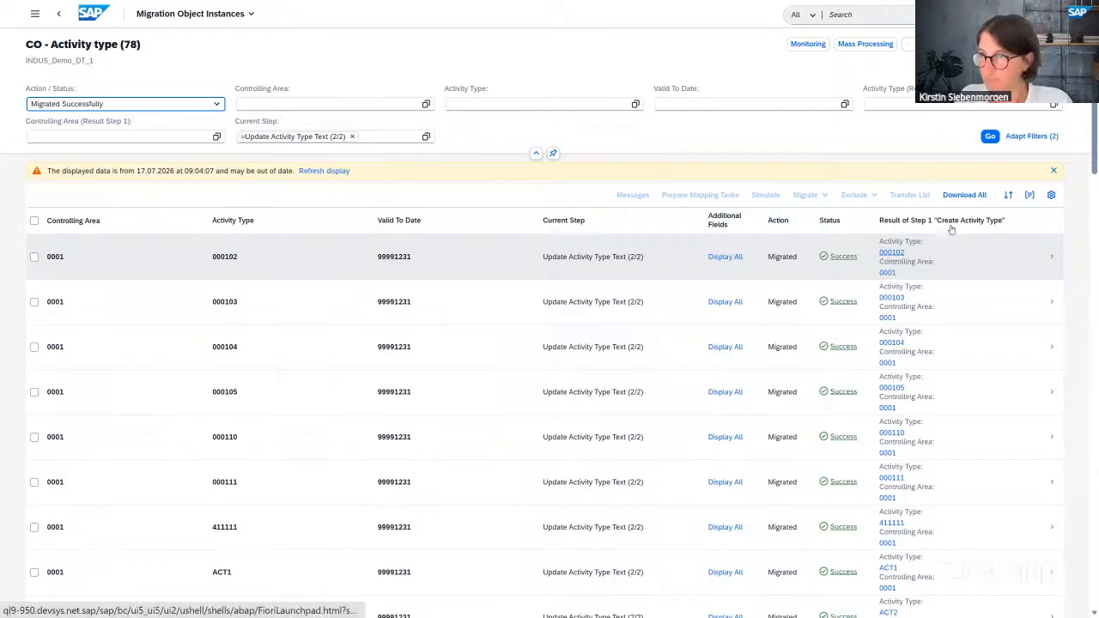
{"action": "double_click", "coordinate": [893, 254]}
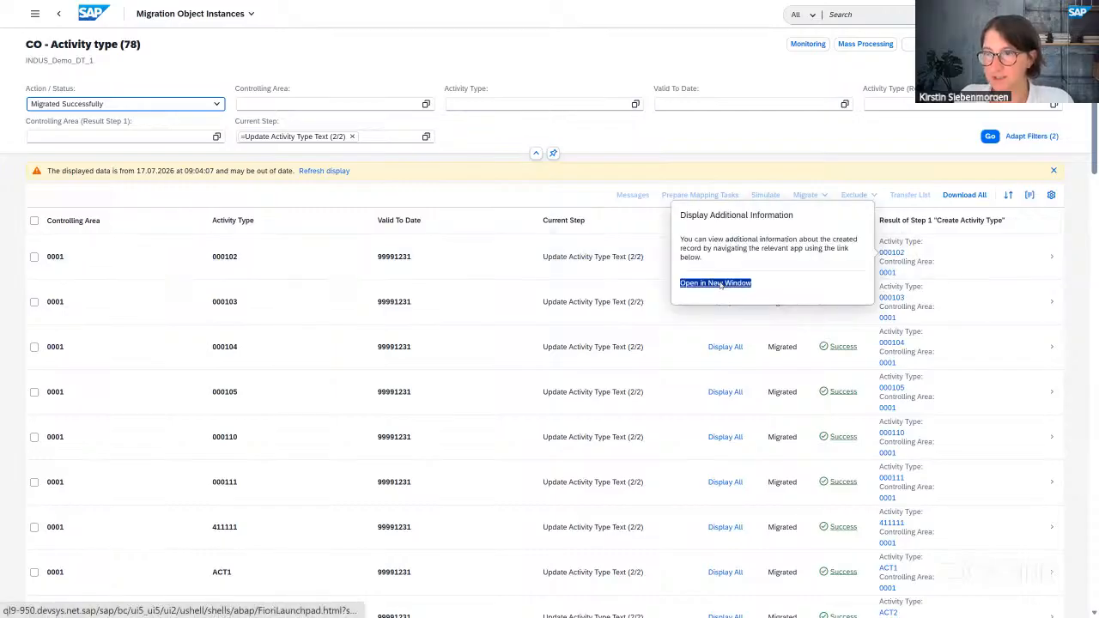
- Open activity type 000102 MACHINE HOURS in Manage Activity Types in a new window
{"action": "left_click", "coordinate": [721, 285]}
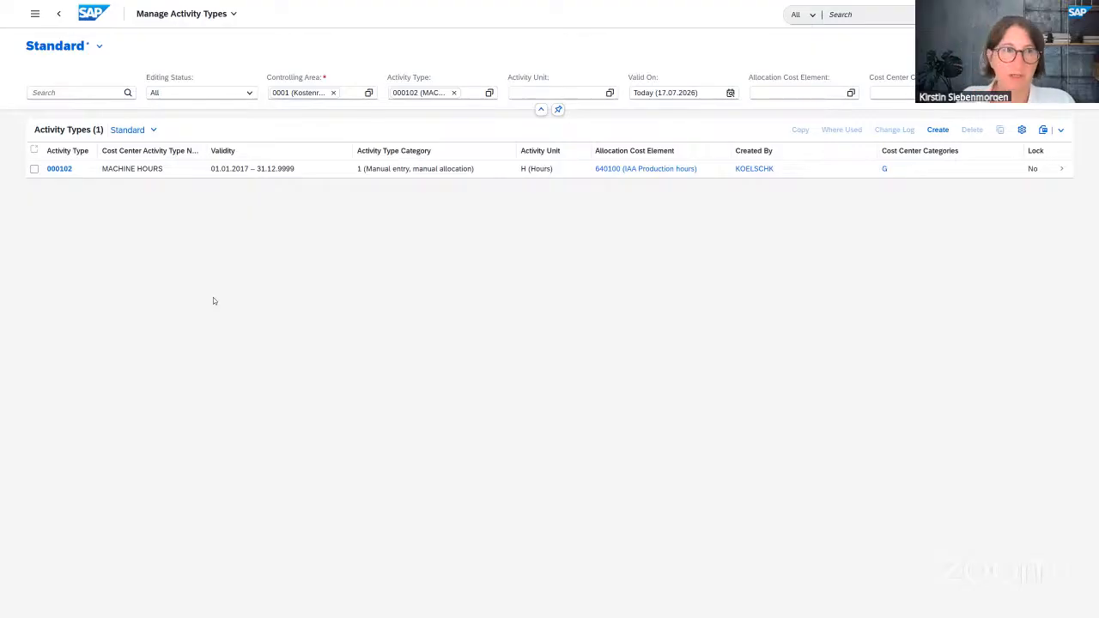
- Switch to the S/4HANA Cloud window listing the three migration projects
{"action": "key", "text": "alt+Tab"}
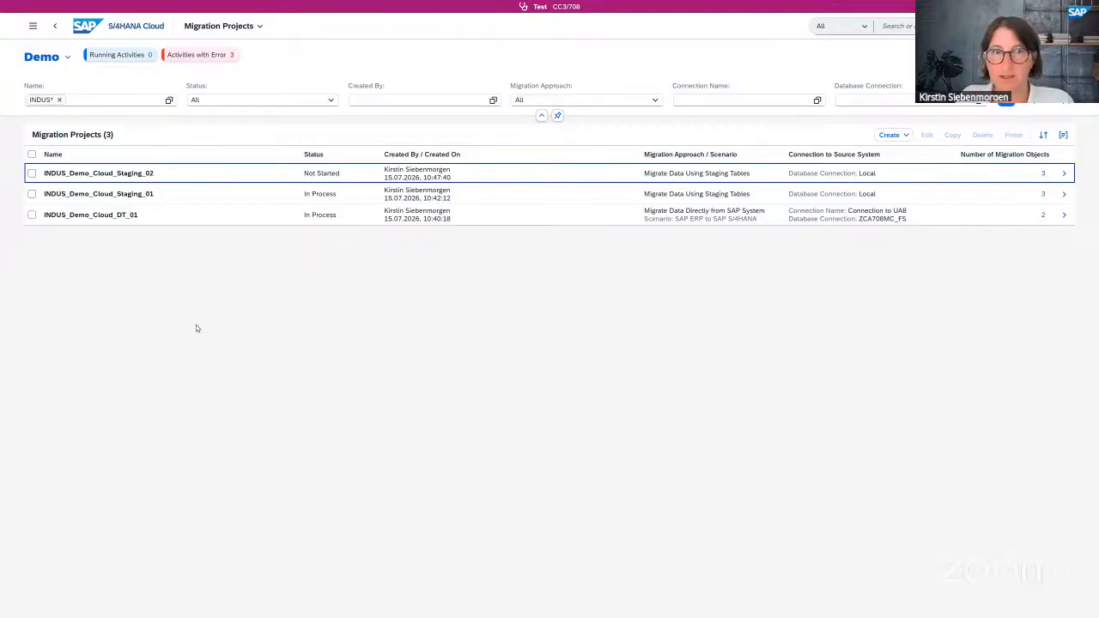
- Create a staging-tables migration project named INDUS_Demo, keeping the local database schema connection
{"action": "left_click", "coordinate": [906, 136]}
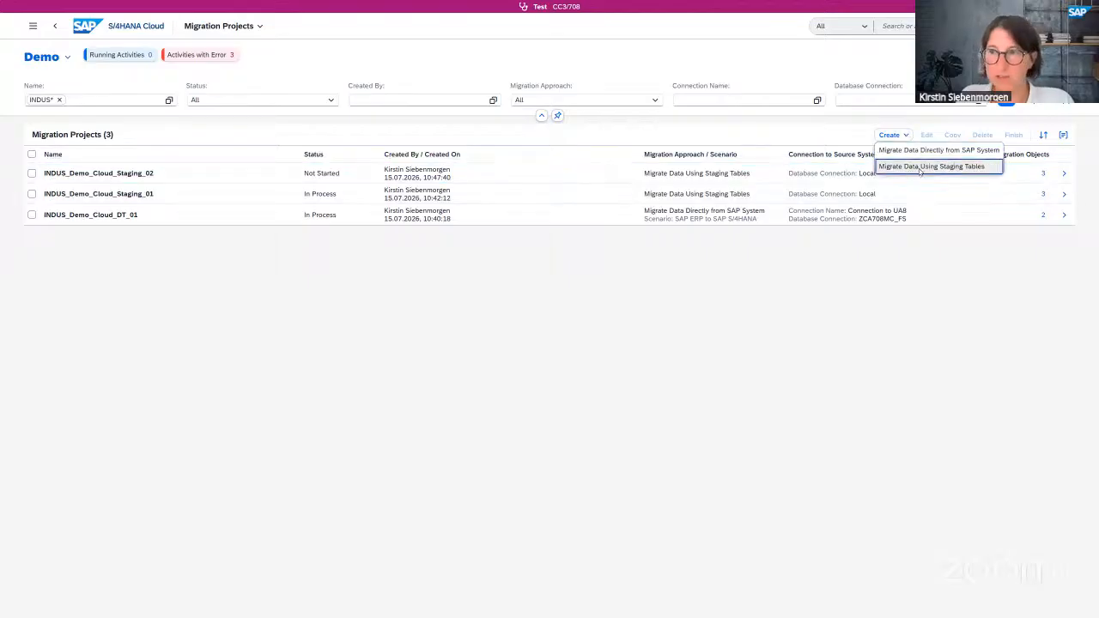
{"action": "left_click", "coordinate": [920, 169]}
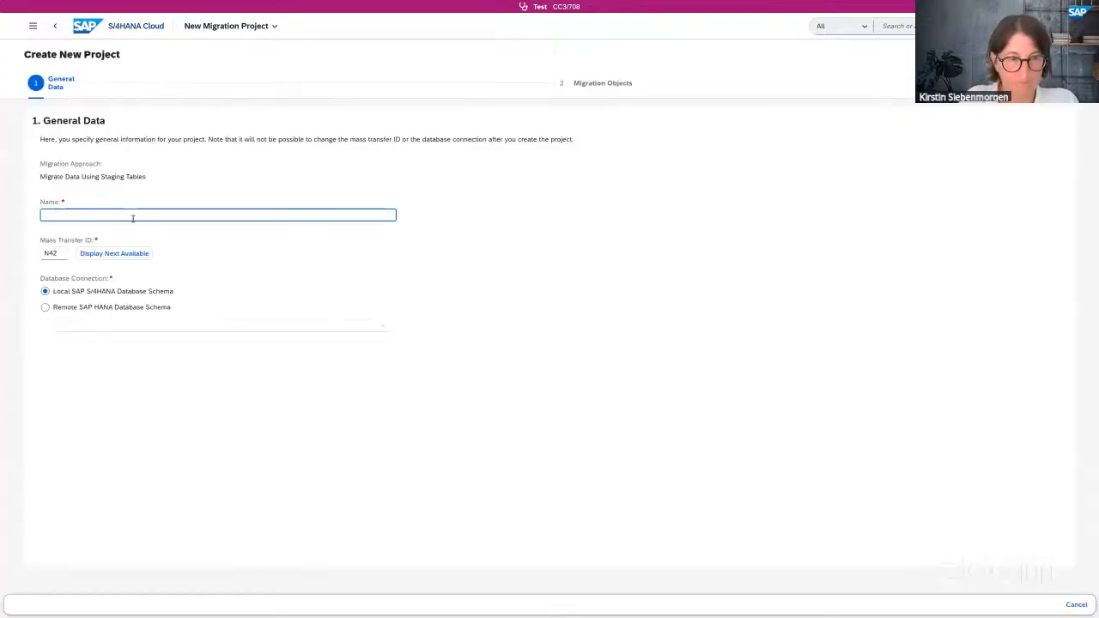
{"action": "type", "text": "In"}
{"action": "key", "text": "BackSpace"}
{"action": "type", "text": "D"}
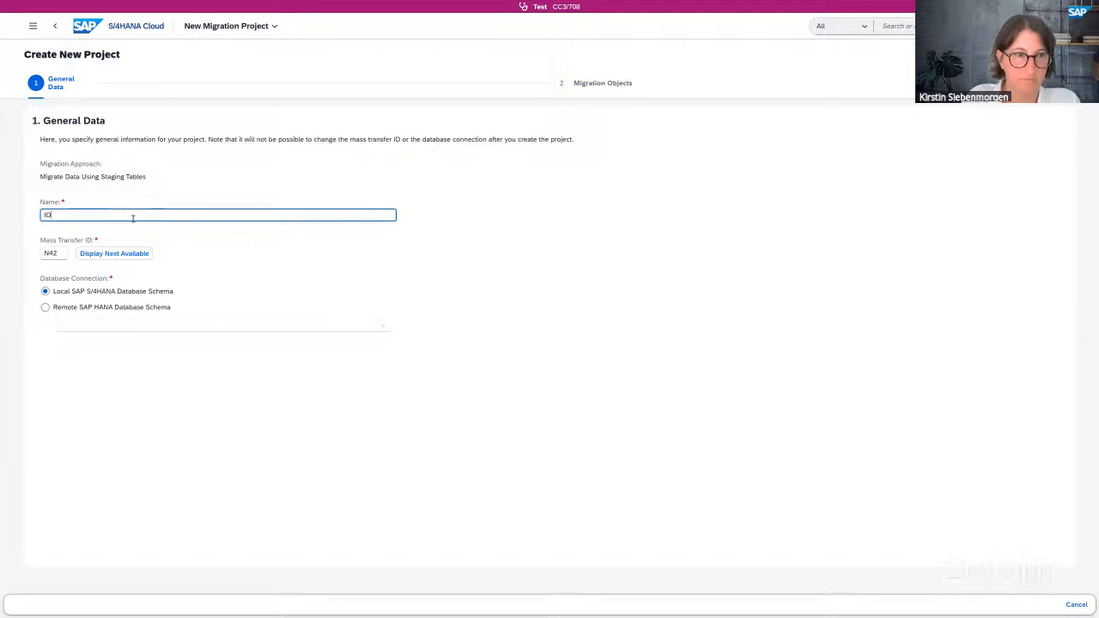
{"action": "key", "text": "BackSpace"}
{"action": "type", "text": "NDUS"}
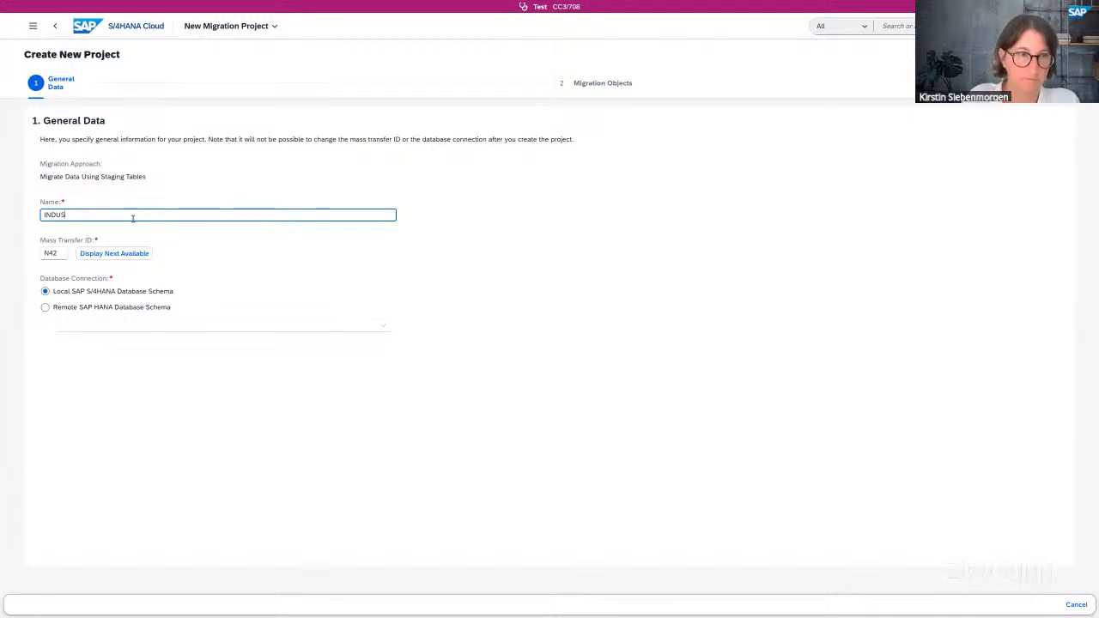
{"action": "type", "text": "_Demo"}
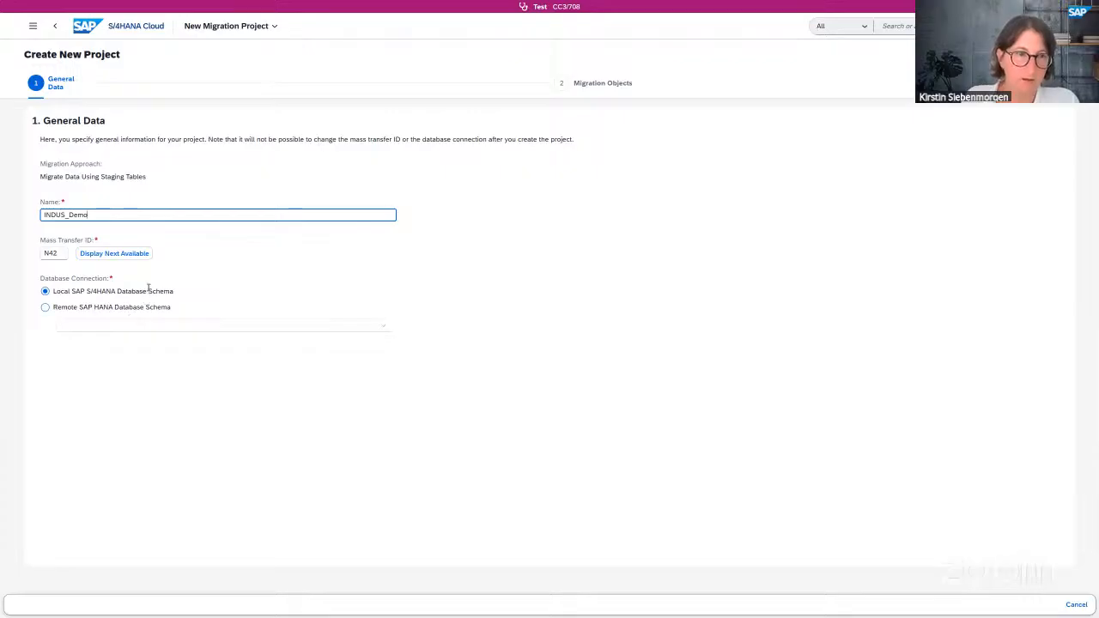
{"action": "key", "text": "Tab"}
{"action": "key", "text": "shift+Tab"}
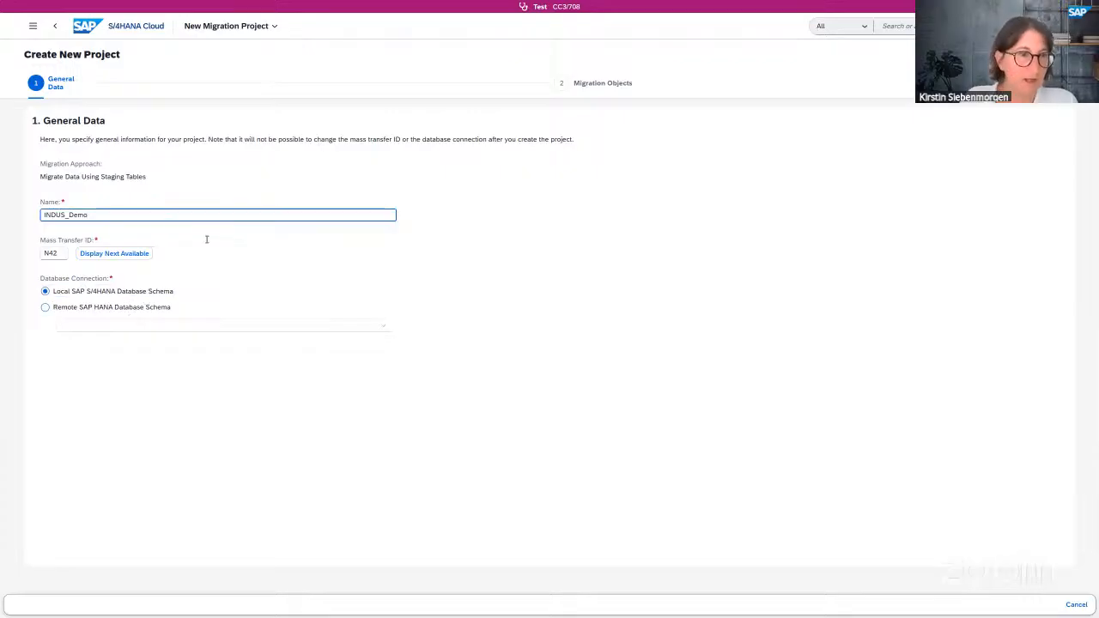
- Add CO - Activity type and CO - Cost center to the project's selected objects and review them
{"action": "left_click", "coordinate": [45, 351]}
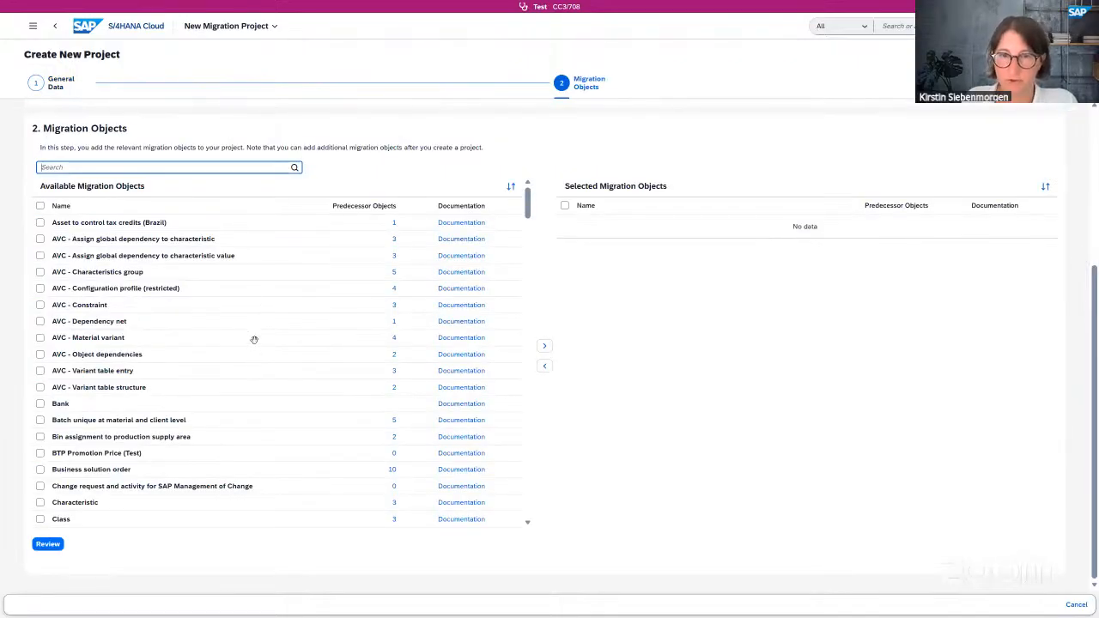
{"action": "scroll", "coordinate": [255, 337], "scroll_direction": "down", "scroll_amount": 1}
{"action": "scroll", "coordinate": [256, 333], "scroll_direction": "up", "scroll_amount": 1}
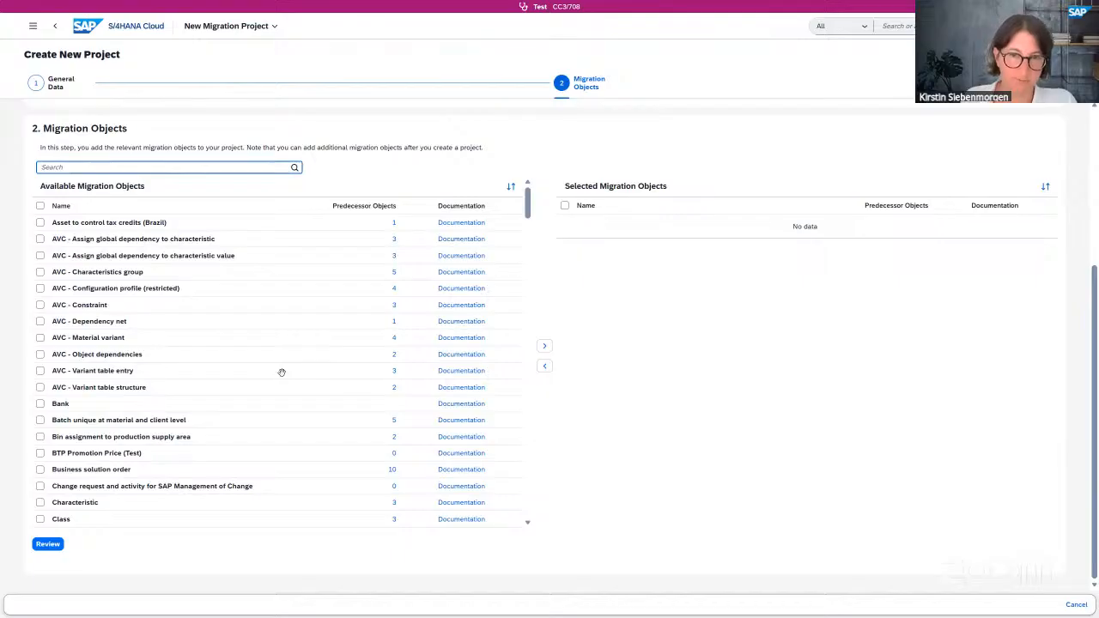
{"action": "scroll", "coordinate": [282, 372], "scroll_direction": "down", "scroll_amount": 2}
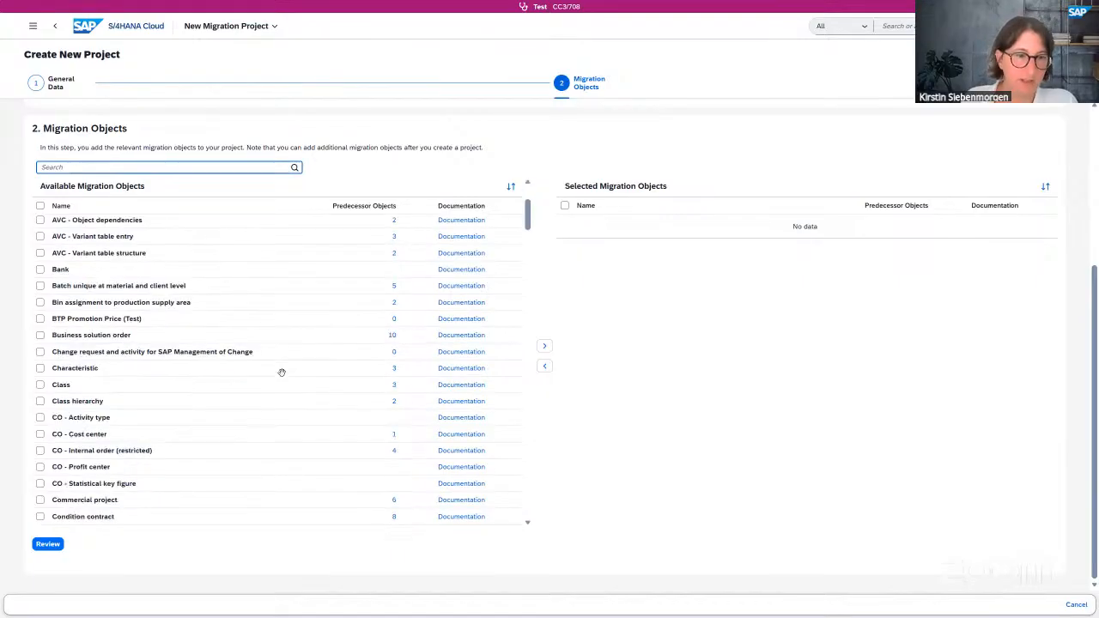
{"action": "scroll", "coordinate": [282, 372], "scroll_direction": "down", "scroll_amount": 1}
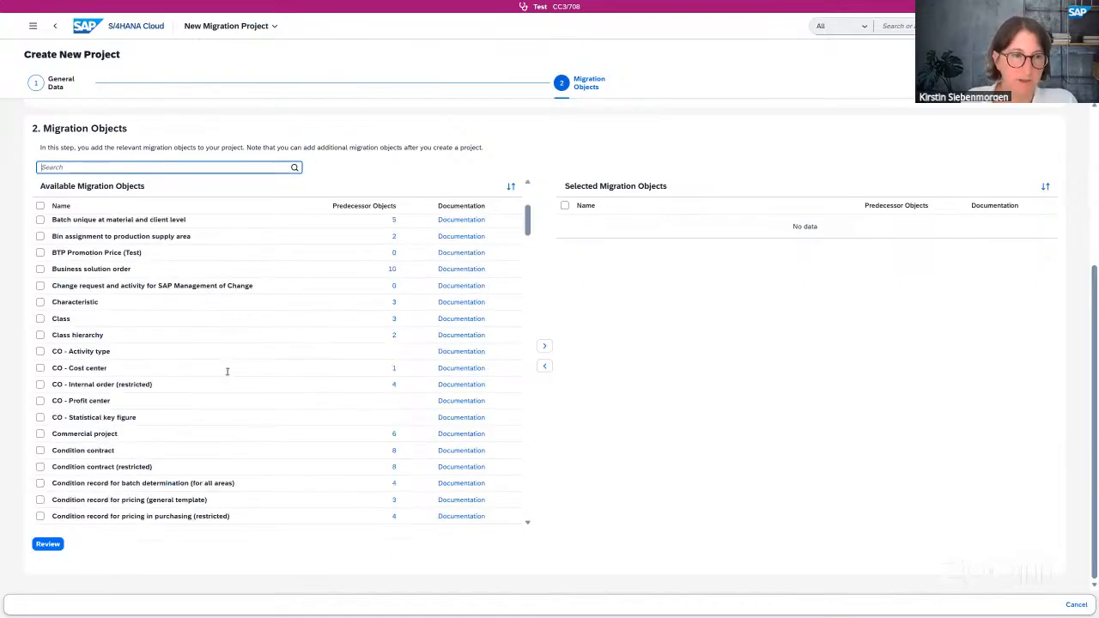
{"action": "left_click", "coordinate": [40, 352]}
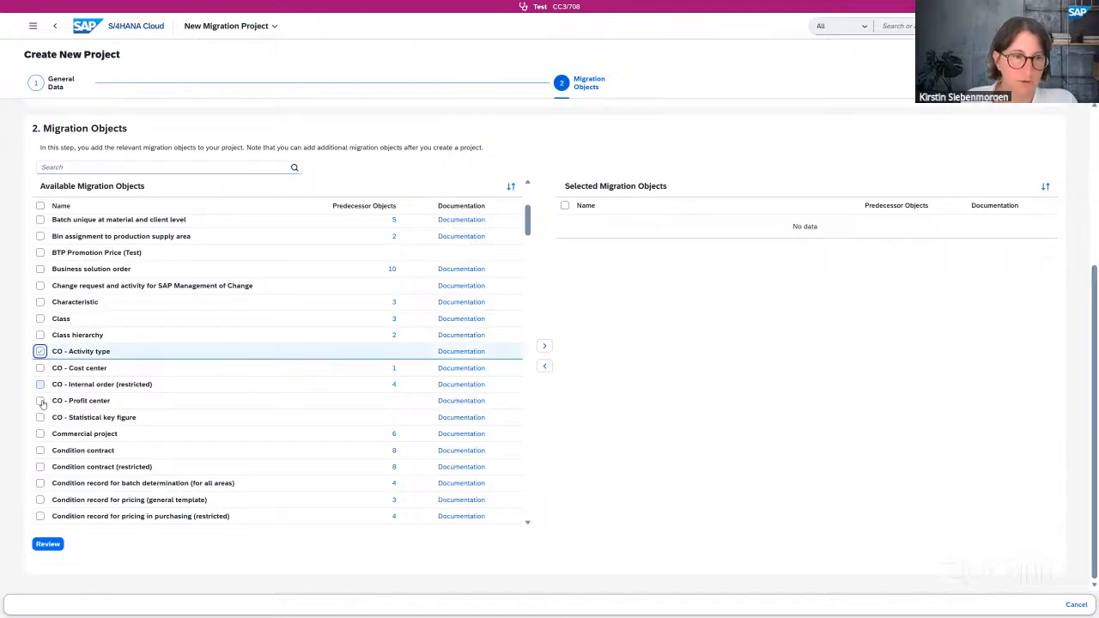
{"action": "left_click", "coordinate": [40, 368]}
{"action": "left_click", "coordinate": [546, 348]}
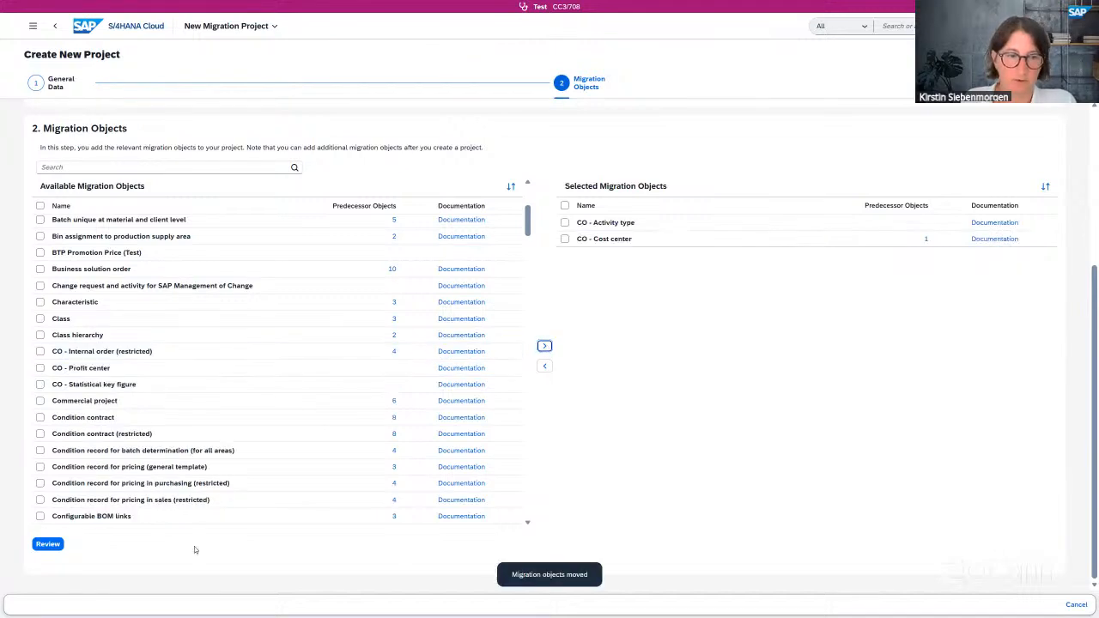
{"action": "left_click", "coordinate": [49, 544]}
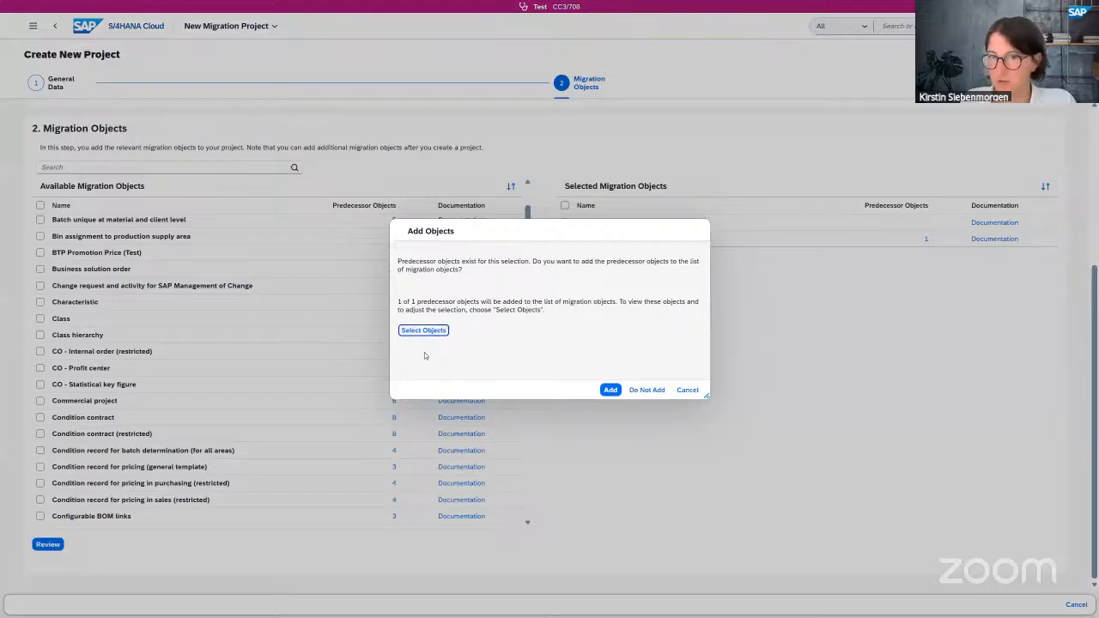
- Check the suggested CO - Profit center predecessor and add it to the project
{"action": "left_click", "coordinate": [420, 331]}
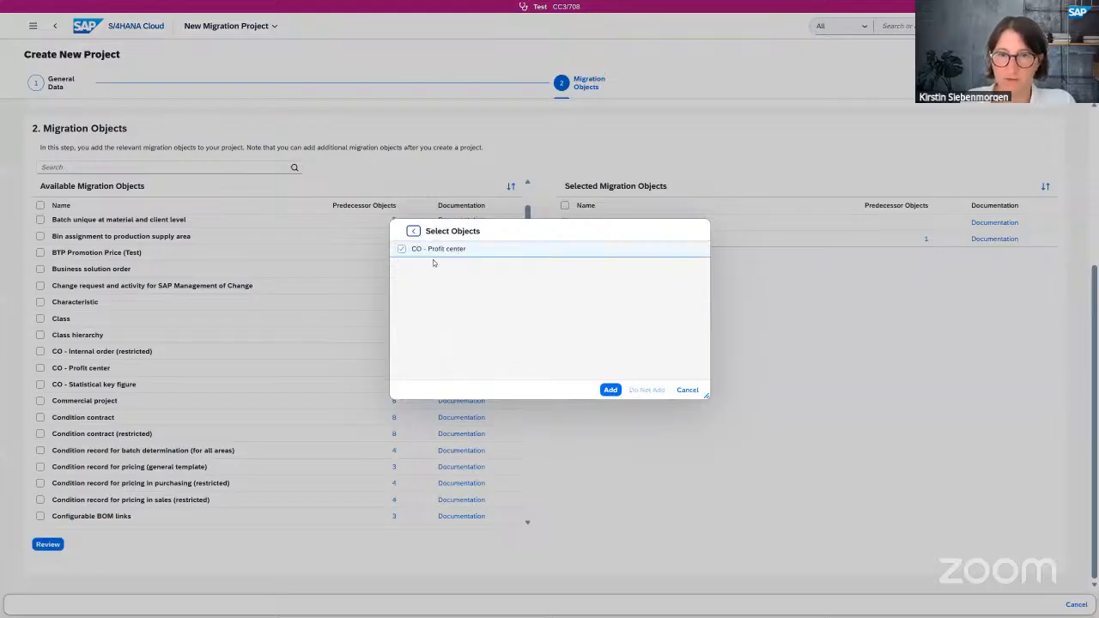
{"action": "left_click", "coordinate": [413, 231]}
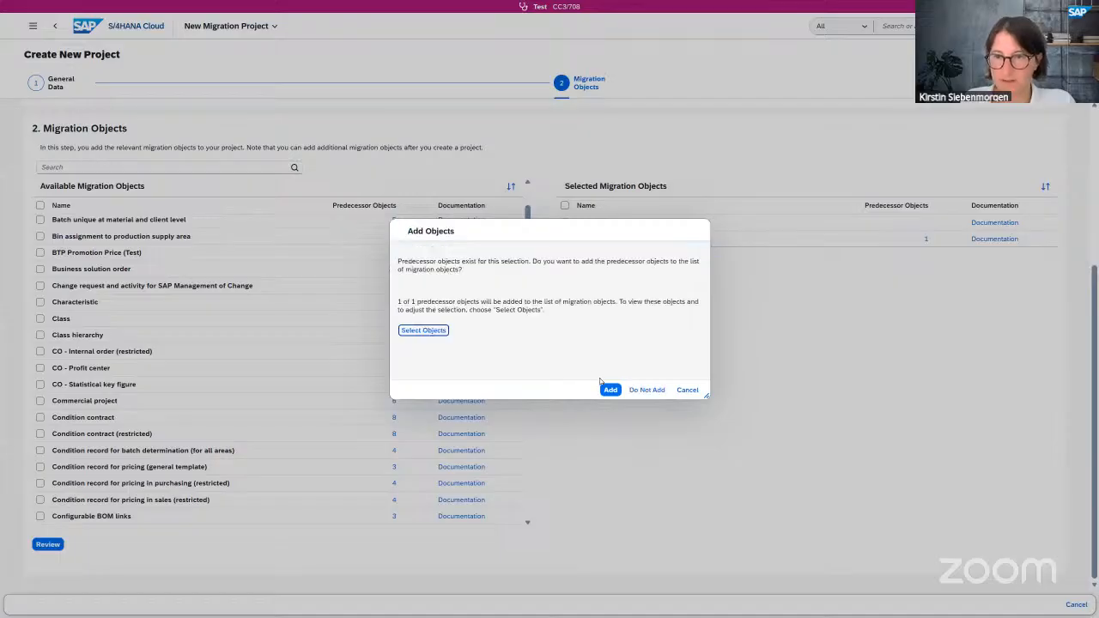
{"action": "left_click", "coordinate": [609, 391]}
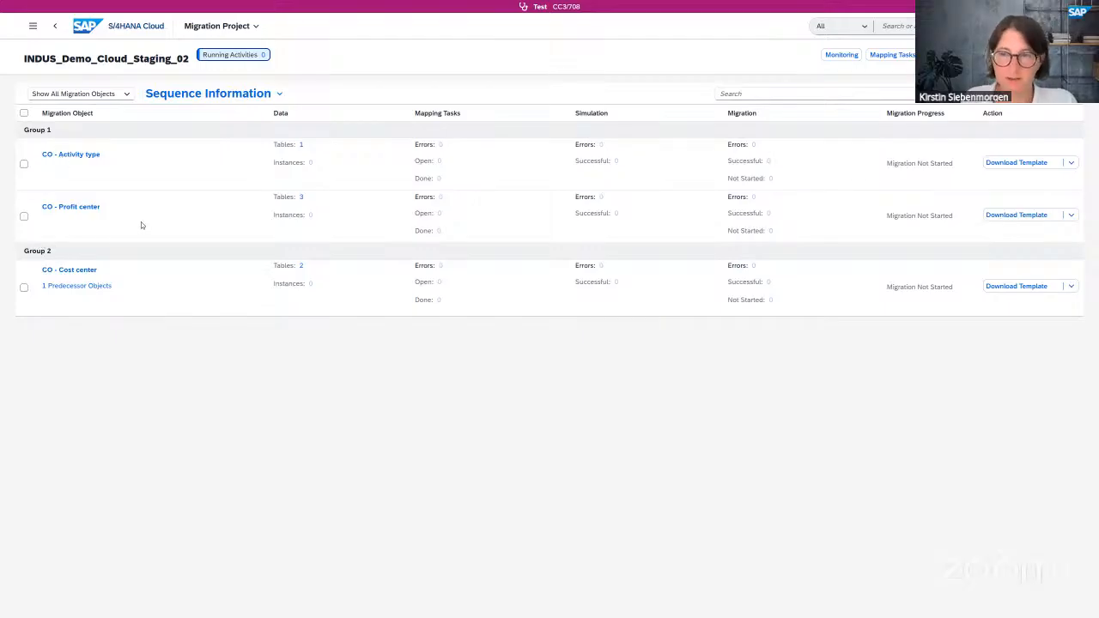
- Check CO - Cost center's predecessor, then open its Master and Translation staging tables
{"action": "left_click", "coordinate": [72, 289]}
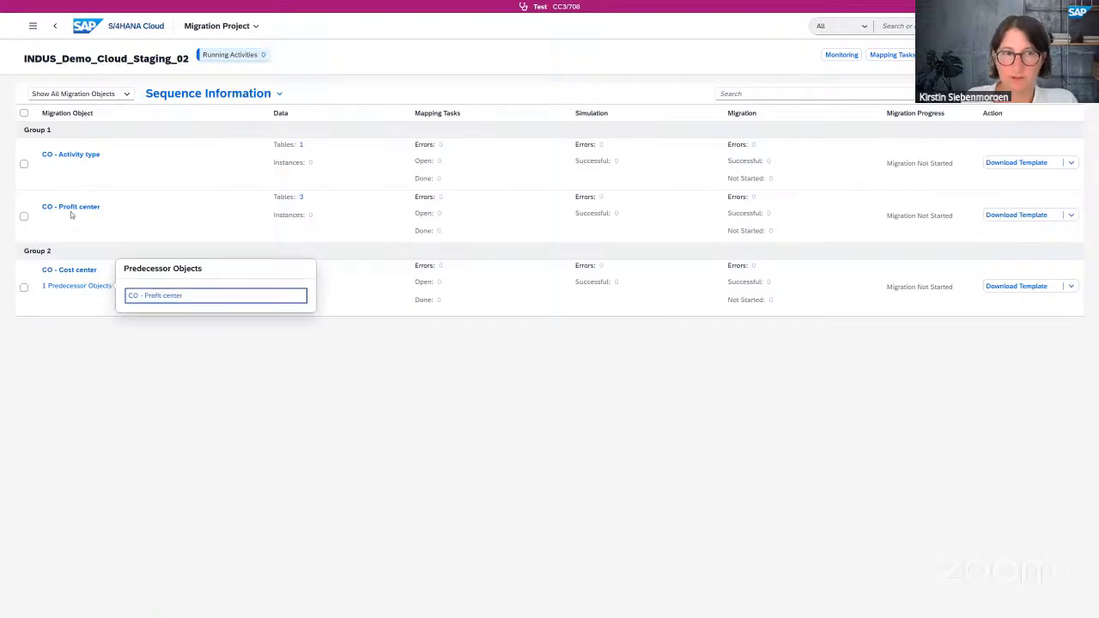
{"action": "left_click", "coordinate": [160, 392]}
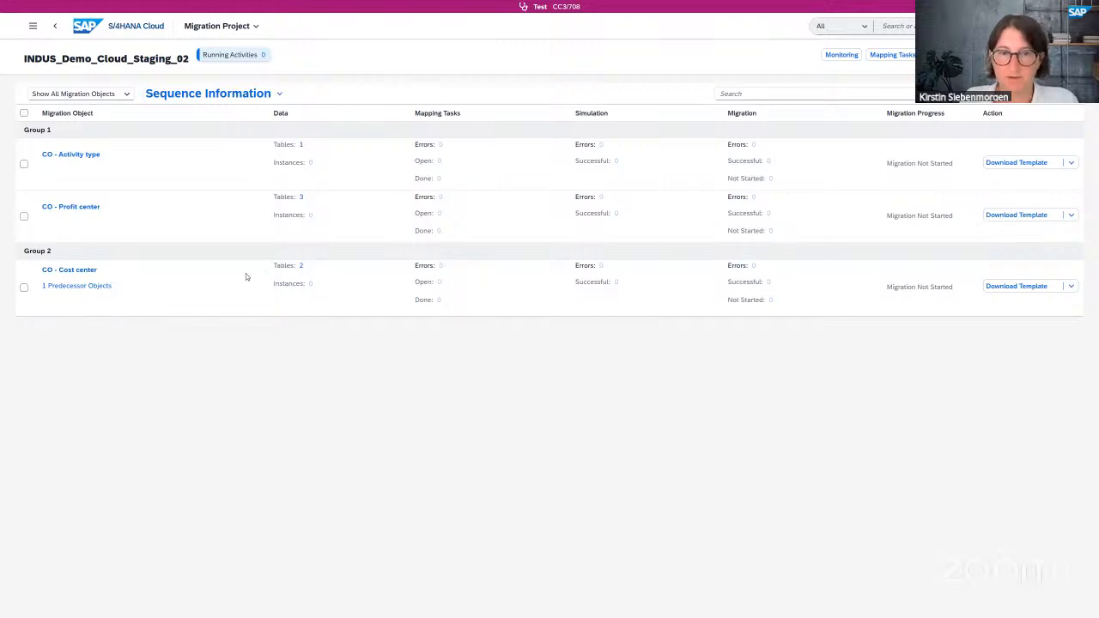
{"action": "left_click", "coordinate": [302, 266]}
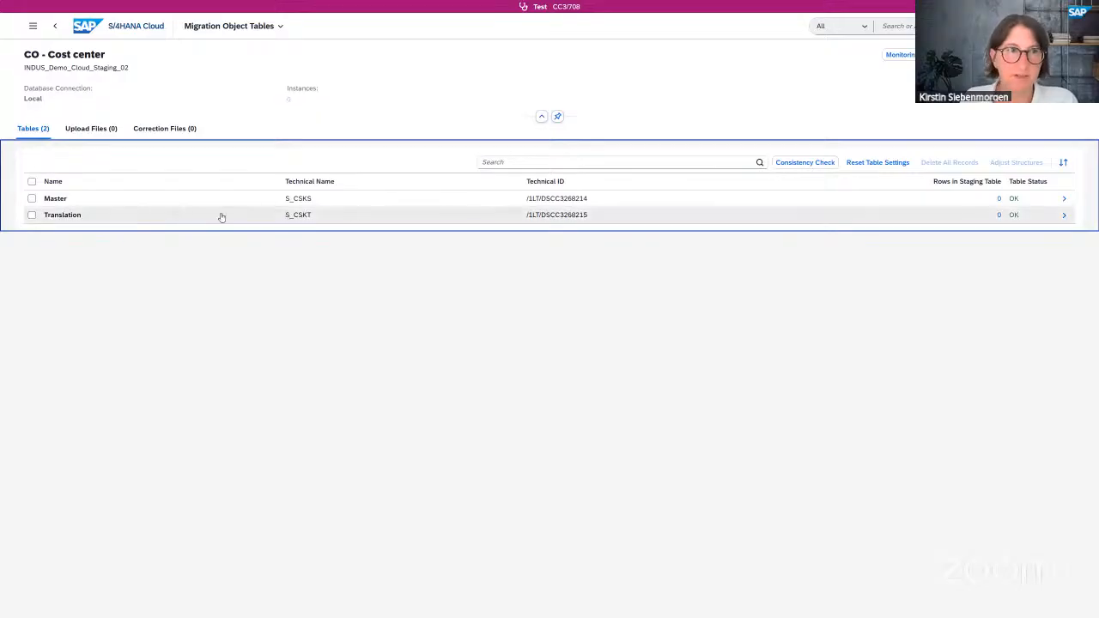
- From the INDUS_Demo_Cloud_Staging_02 overview, download the CO - Cost center template as an XML File
{"action": "left_click", "coordinate": [55, 28]}
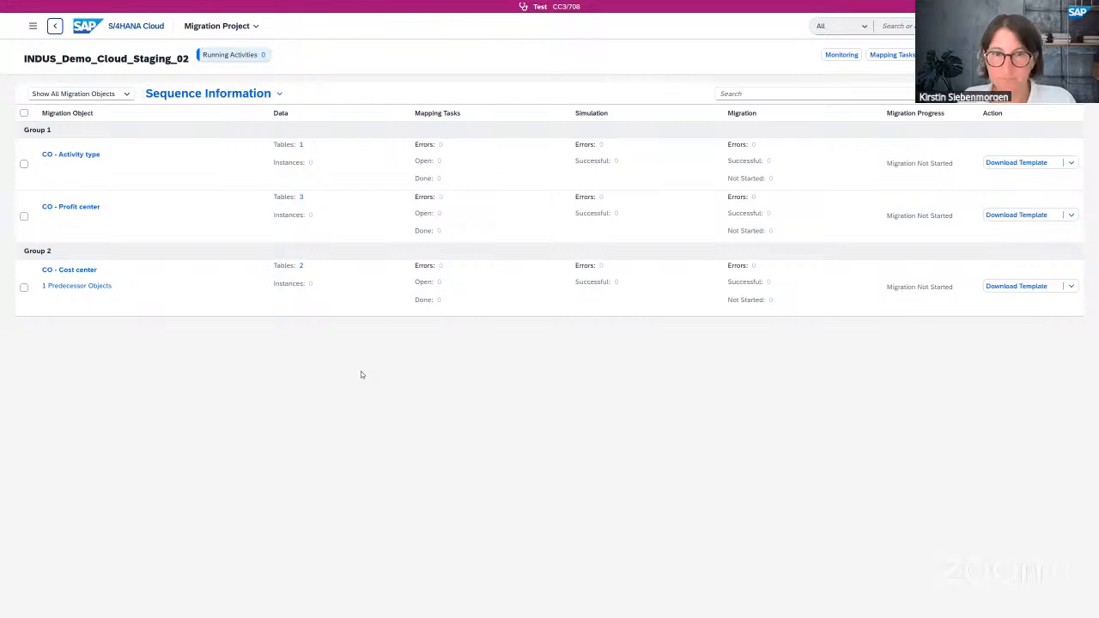
{"action": "left_click", "coordinate": [1022, 289]}
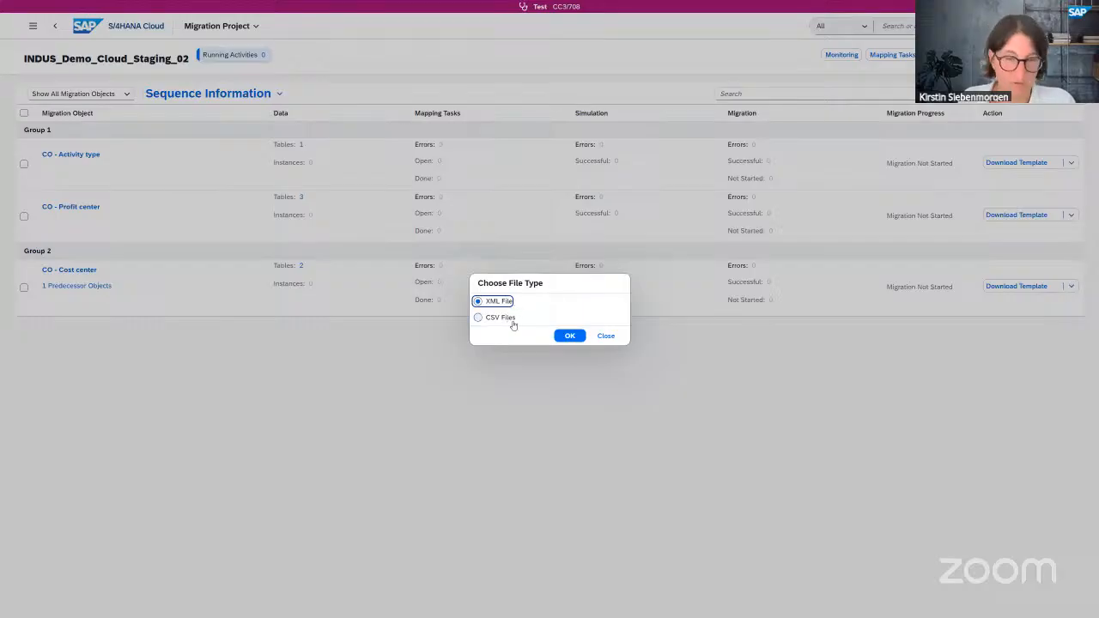
{"action": "left_click", "coordinate": [571, 337]}
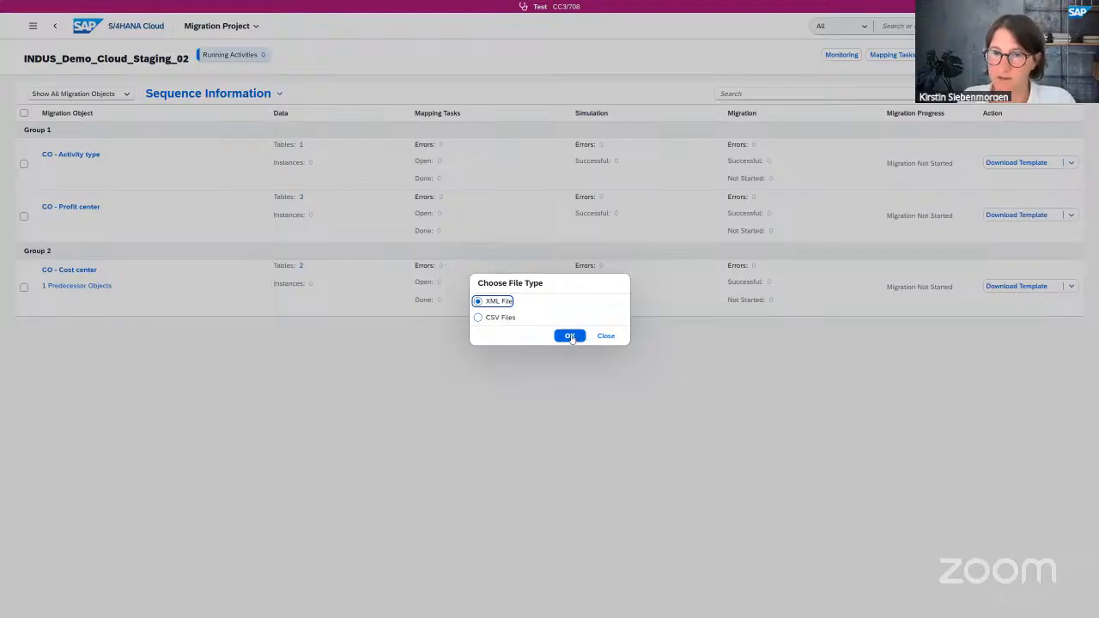
{"action": "left_click", "coordinate": [571, 336]}
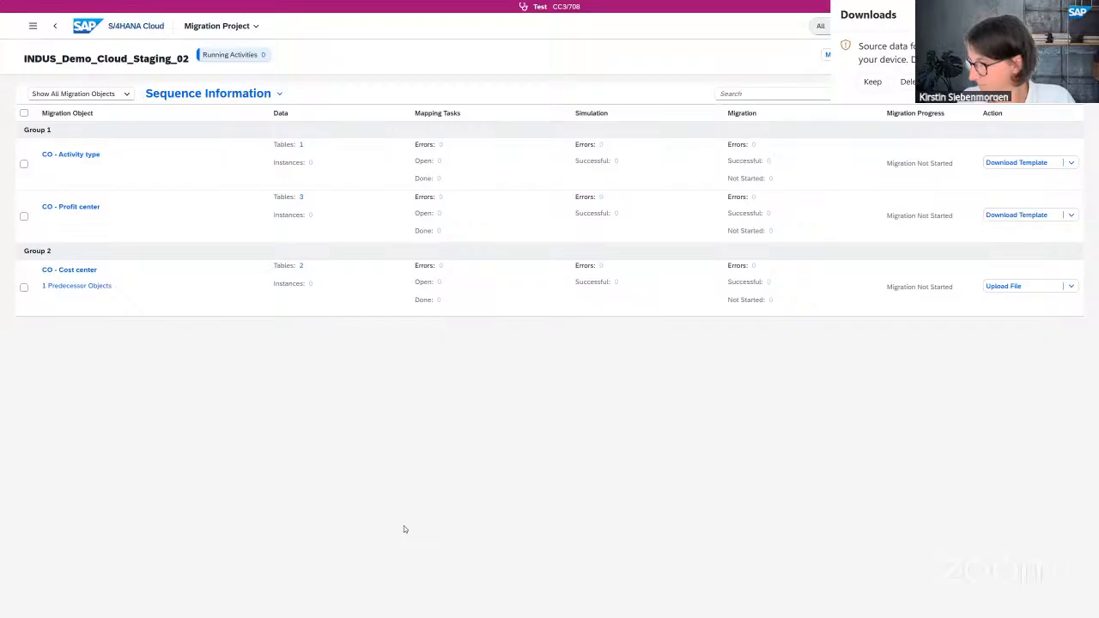
- Get back to the migration project page and dismiss the Unexpected error message
{"action": "key", "text": "alt+Tab"}
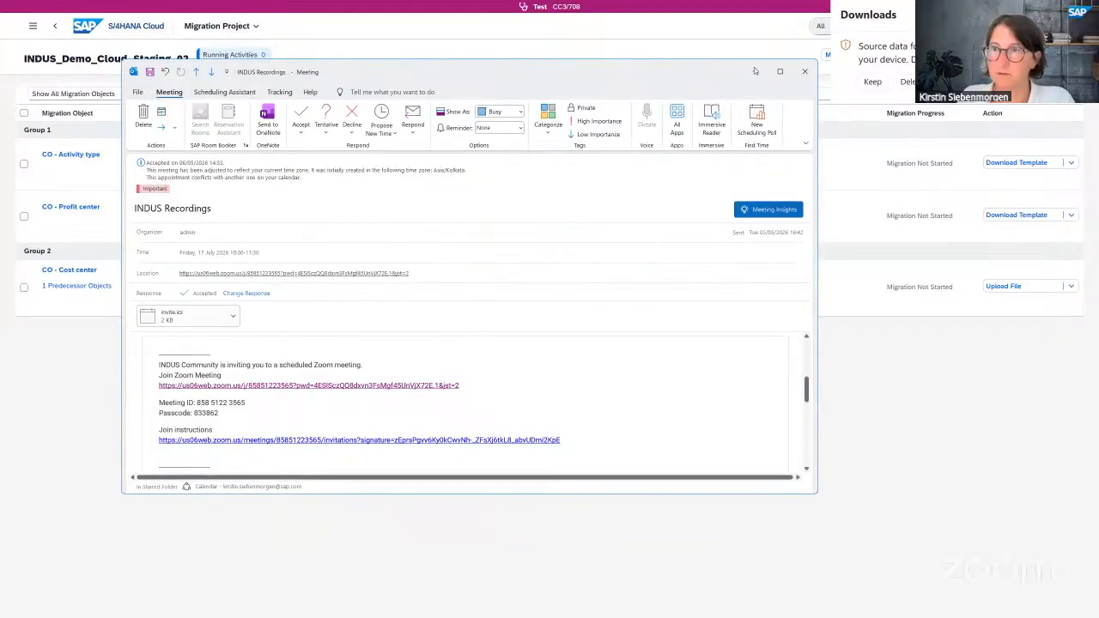
{"action": "key", "text": "alt+Tab"}
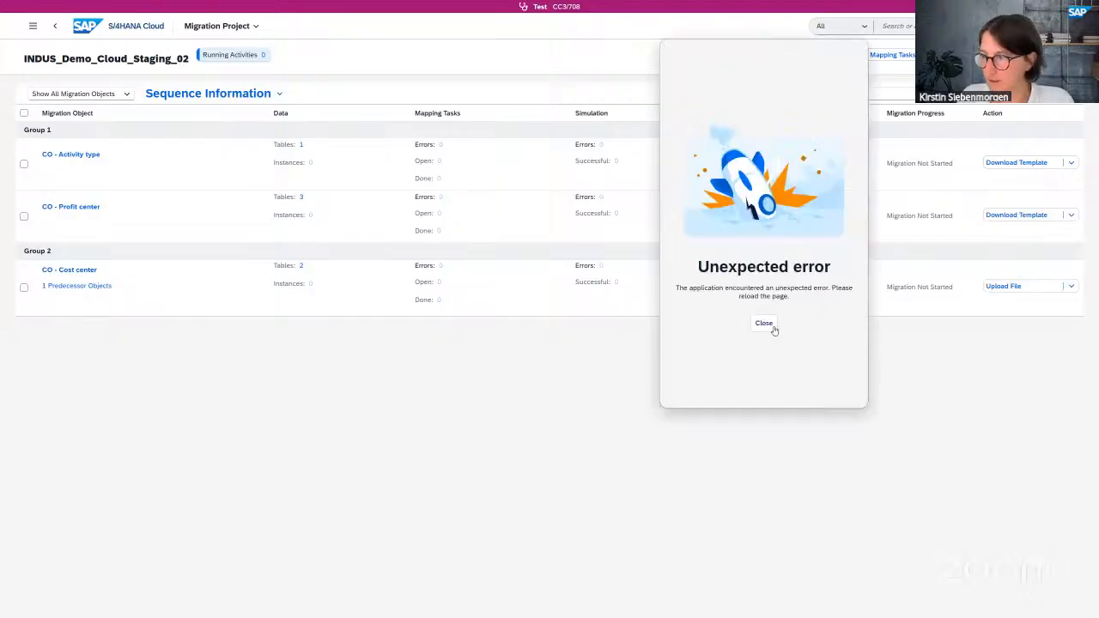
{"action": "key", "text": "Escape"}
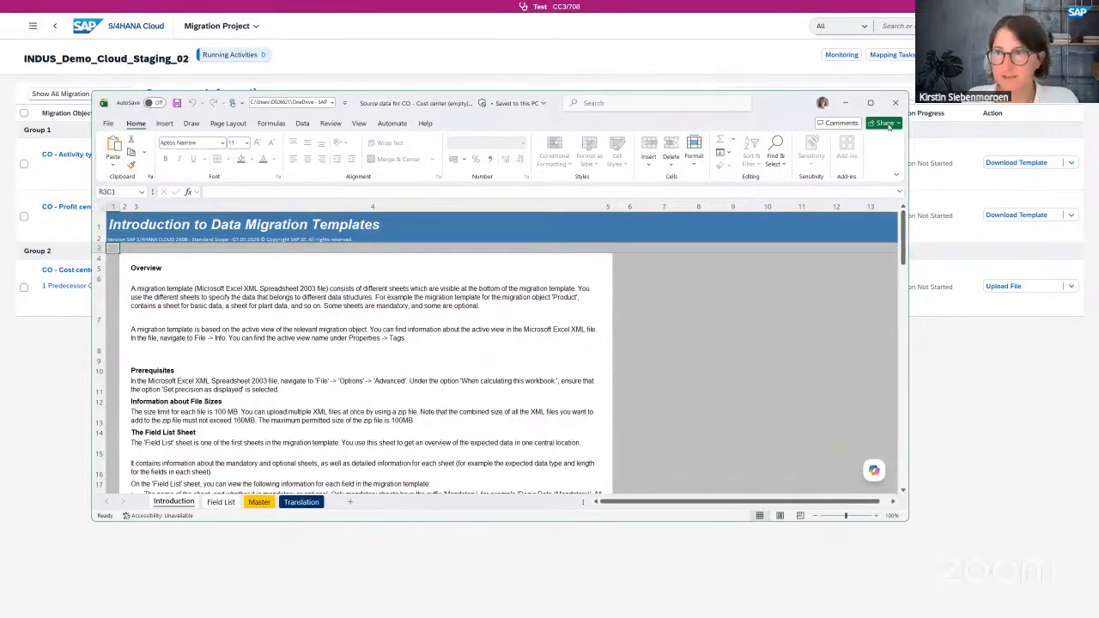
- Maximize the template workbook and scroll through the Introduction sheet's mandatory versus optional sheet guidance
{"action": "scroll", "coordinate": [883, 332], "scroll_direction": "down", "scroll_amount": 1}
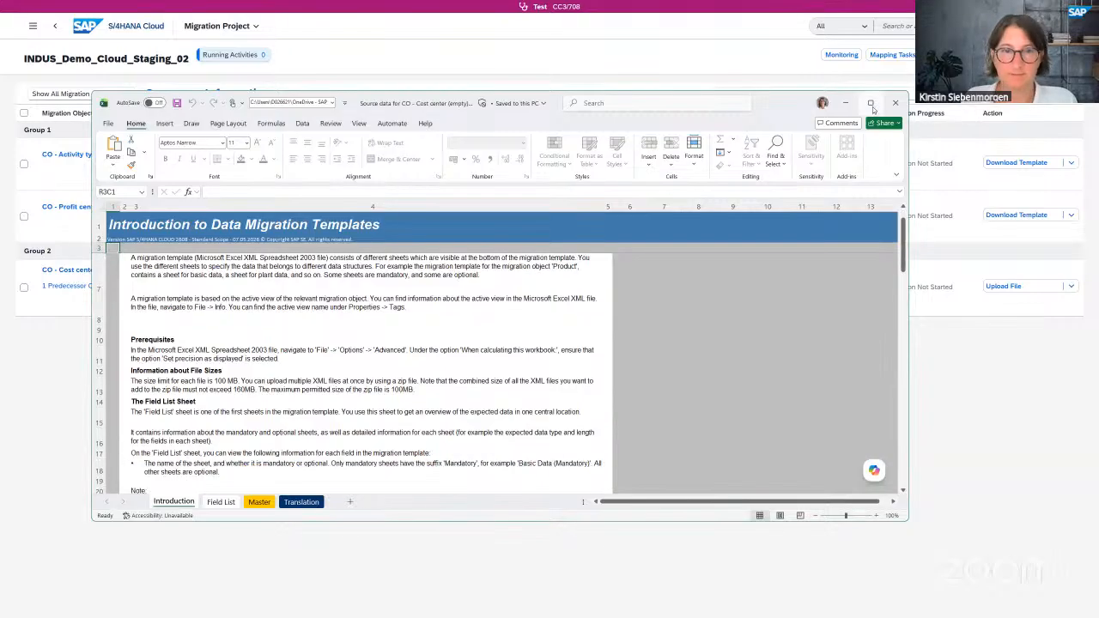
{"action": "key", "text": "super+Up"}
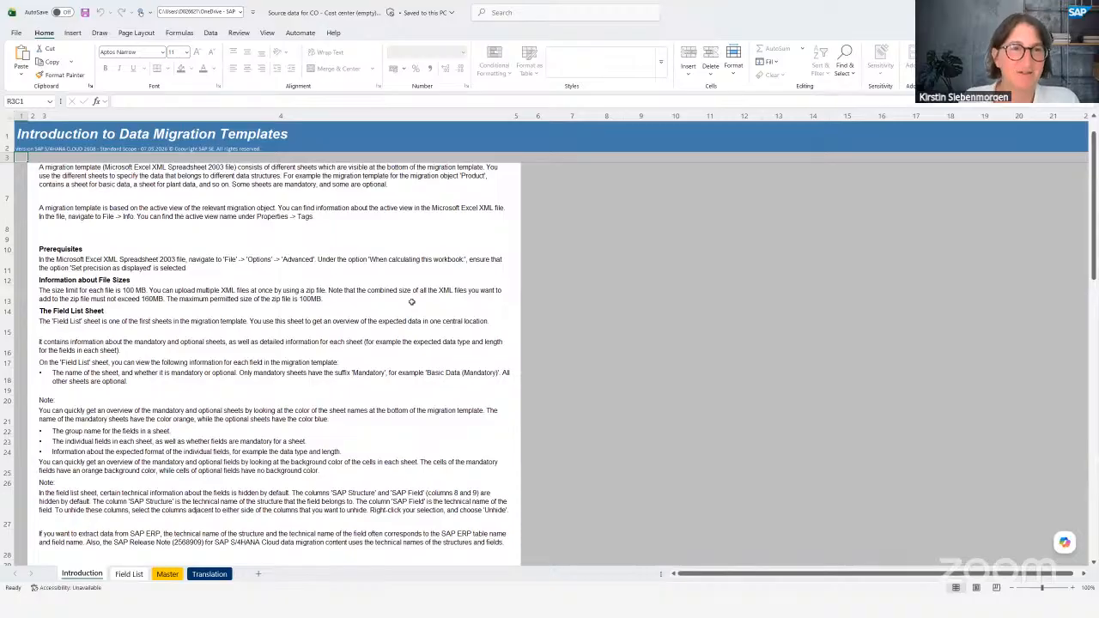
{"action": "scroll", "coordinate": [178, 314], "scroll_direction": "up", "scroll_amount": 1}
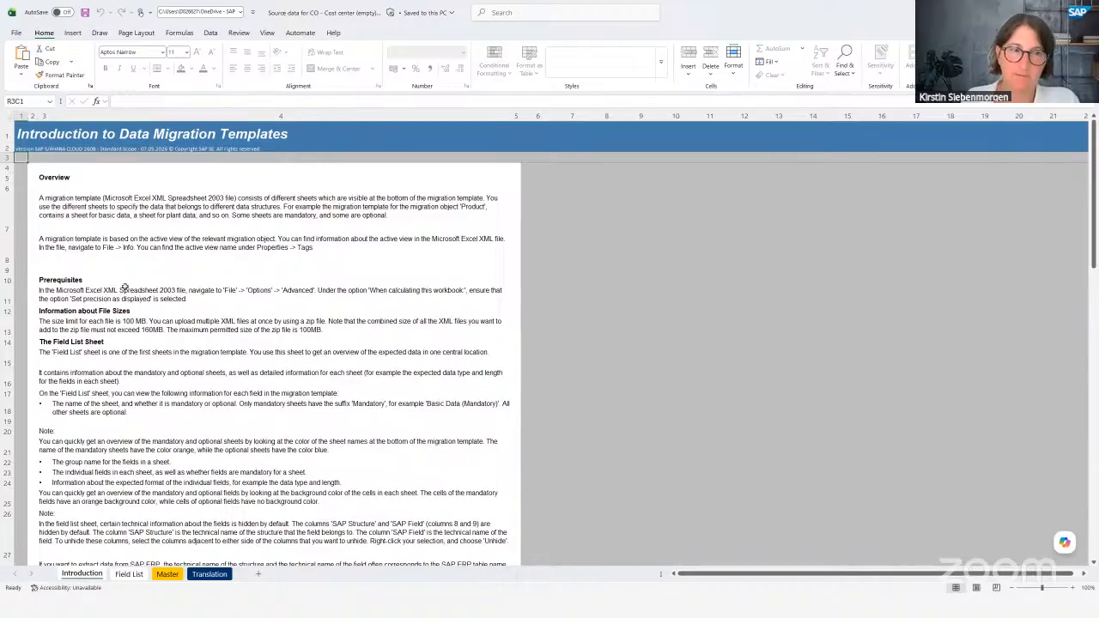
{"action": "scroll", "coordinate": [124, 288], "scroll_direction": "down", "scroll_amount": 1}
{"action": "scroll", "coordinate": [125, 288], "scroll_direction": "down", "scroll_amount": 1}
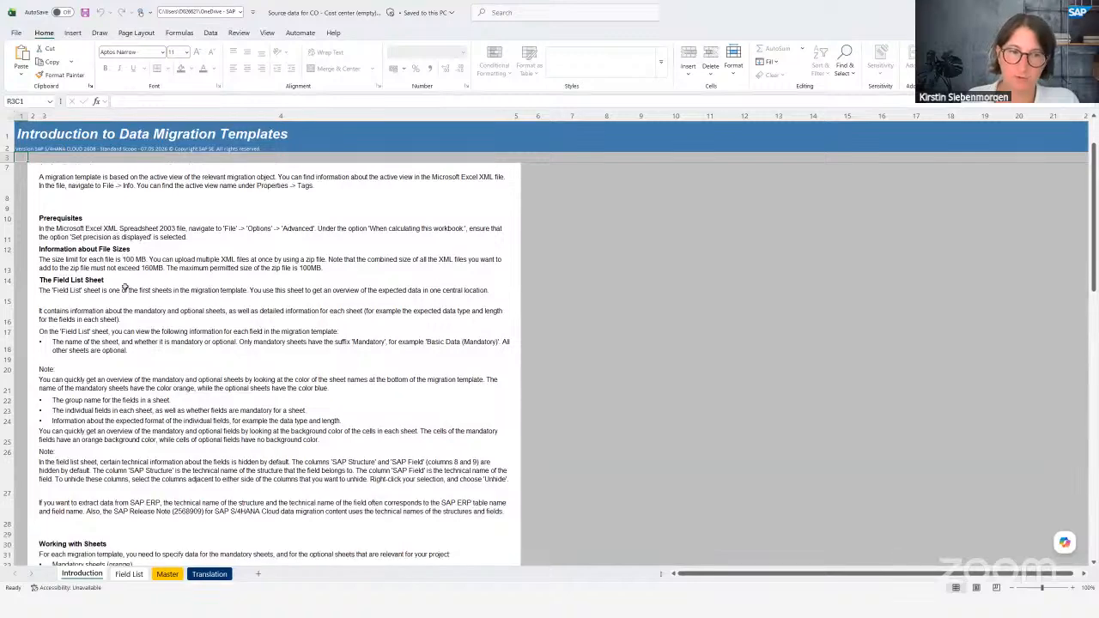
{"action": "scroll", "coordinate": [125, 287], "scroll_direction": "down", "scroll_amount": 1}
{"action": "scroll", "coordinate": [124, 288], "scroll_direction": "down", "scroll_amount": 2}
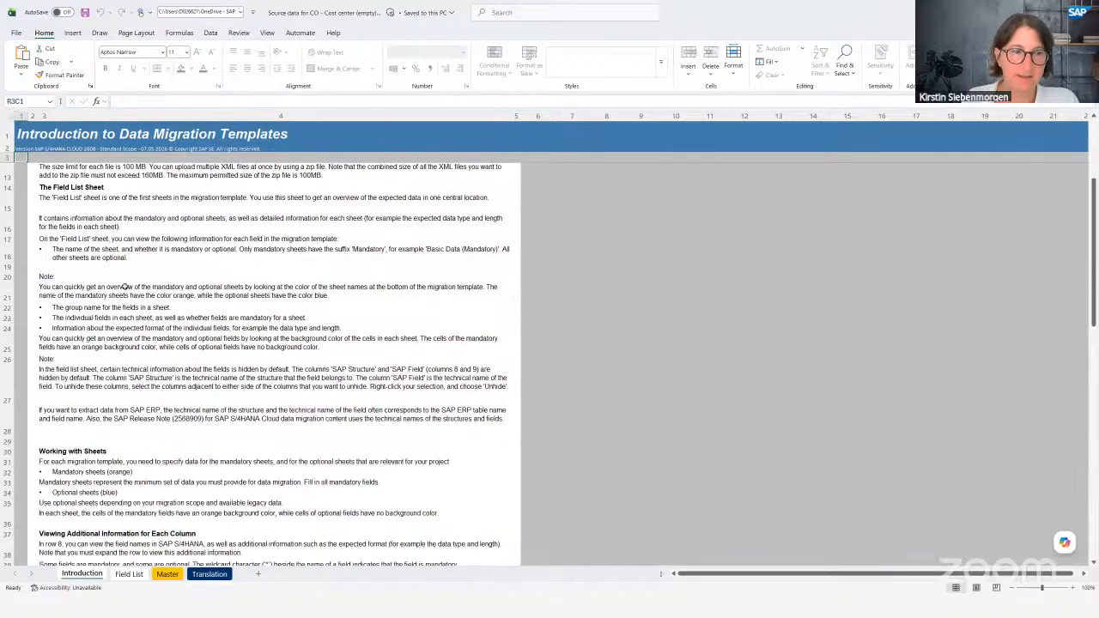
{"action": "scroll", "coordinate": [125, 287], "scroll_direction": "down", "scroll_amount": 3}
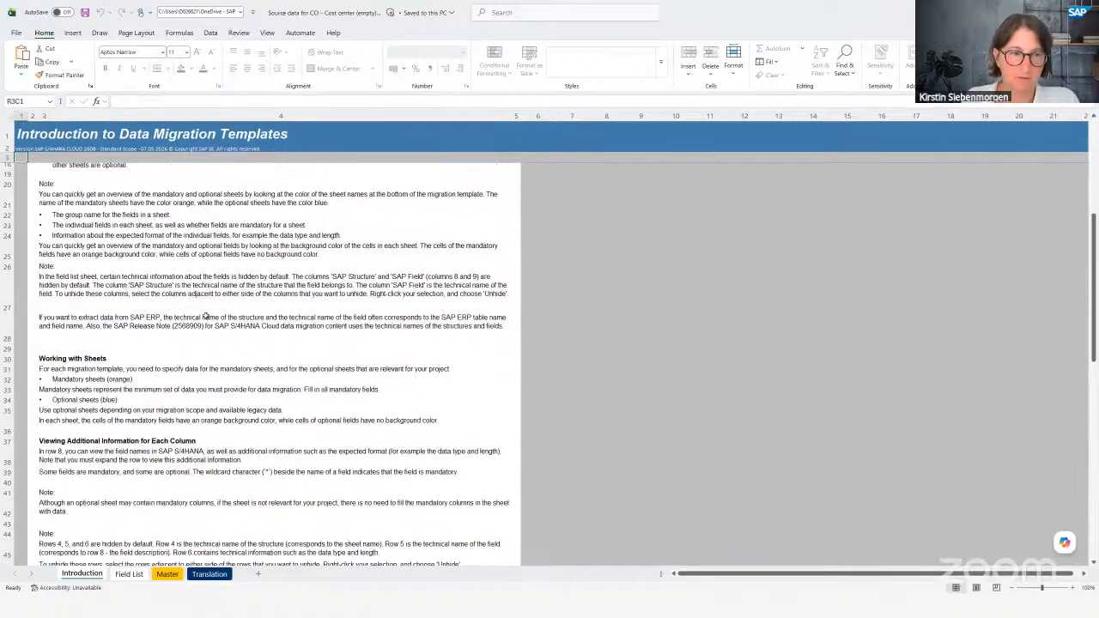
{"action": "scroll", "coordinate": [205, 316], "scroll_direction": "down", "scroll_amount": 1}
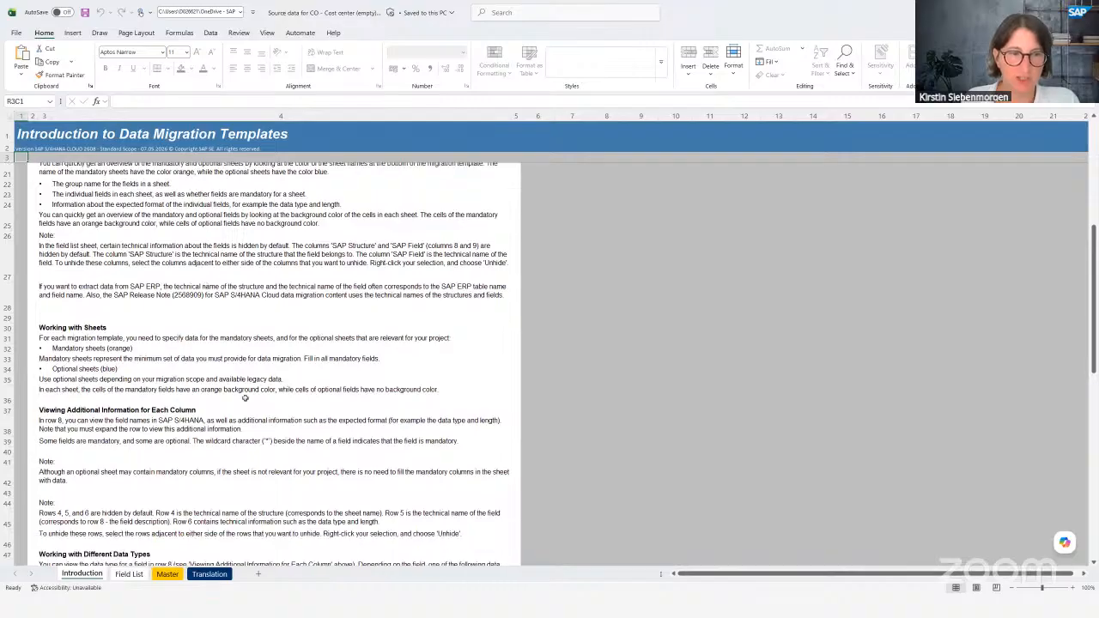
{"action": "scroll", "coordinate": [192, 440], "scroll_direction": "down", "scroll_amount": 1}
{"action": "scroll", "coordinate": [192, 438], "scroll_direction": "down", "scroll_amount": 2}
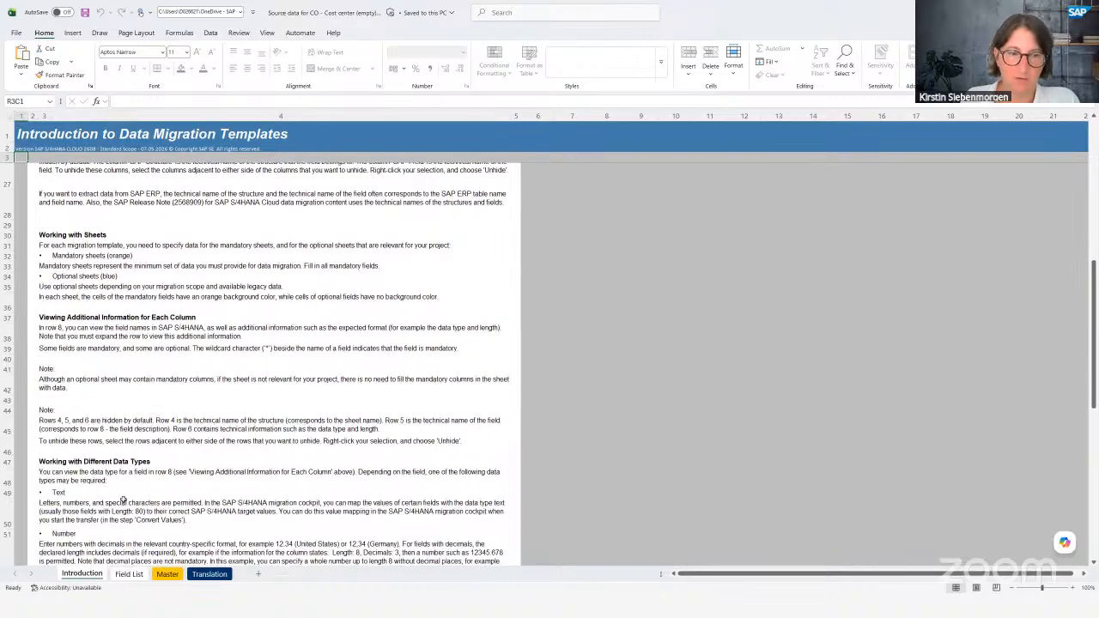
{"action": "scroll", "coordinate": [208, 436], "scroll_direction": "down", "scroll_amount": 1}
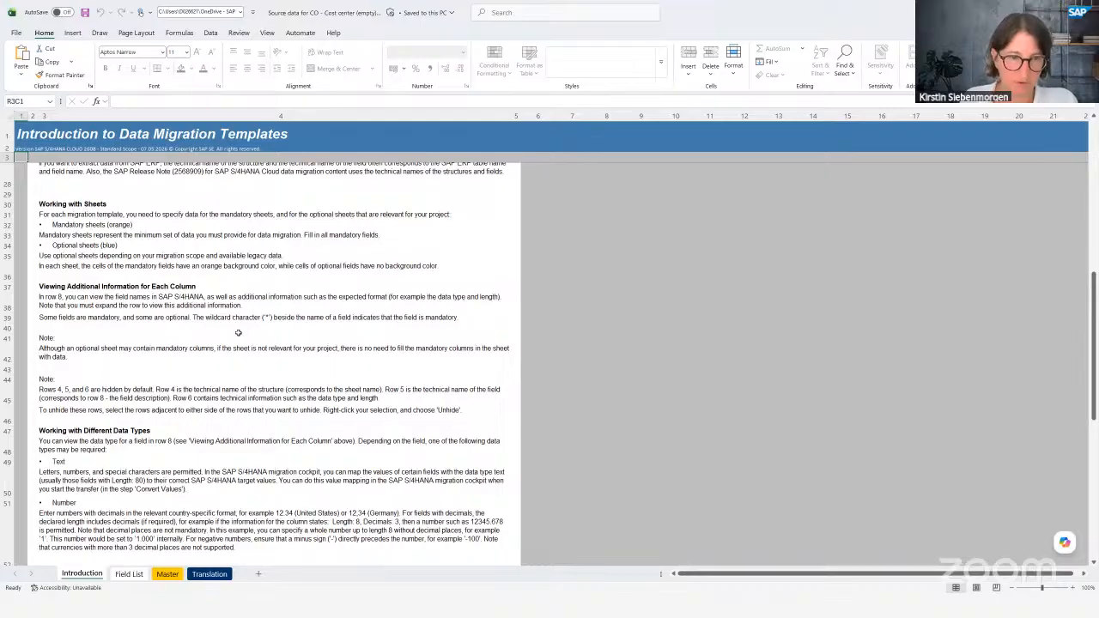
- Review the Field List sheet, checking the Valid To and User Responsible field entries
{"action": "left_click", "coordinate": [129, 580]}
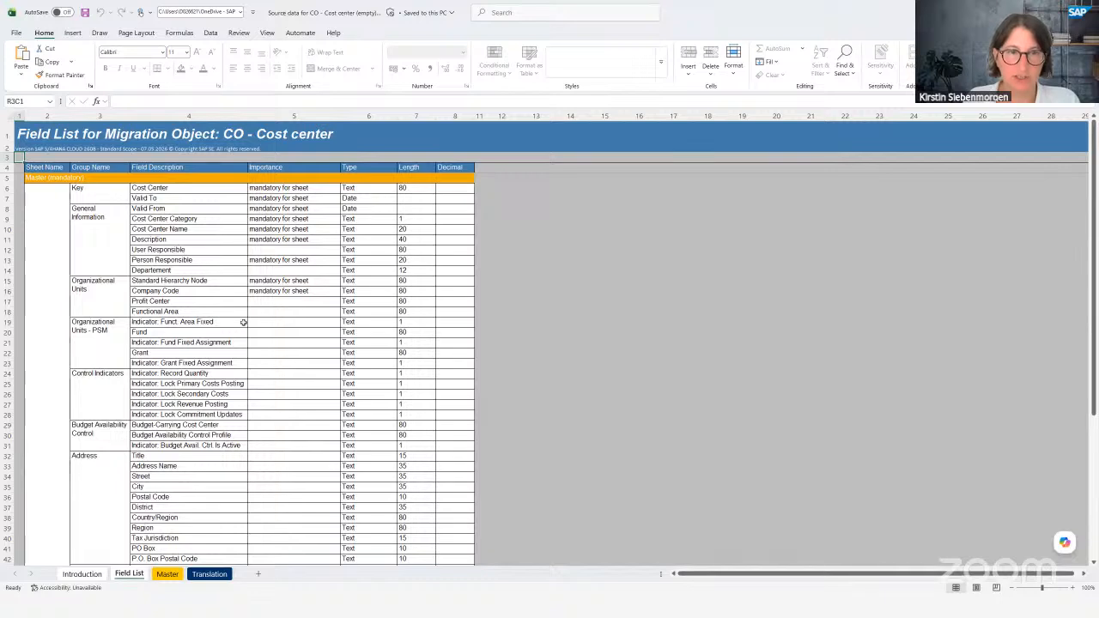
{"action": "left_click", "coordinate": [281, 198]}
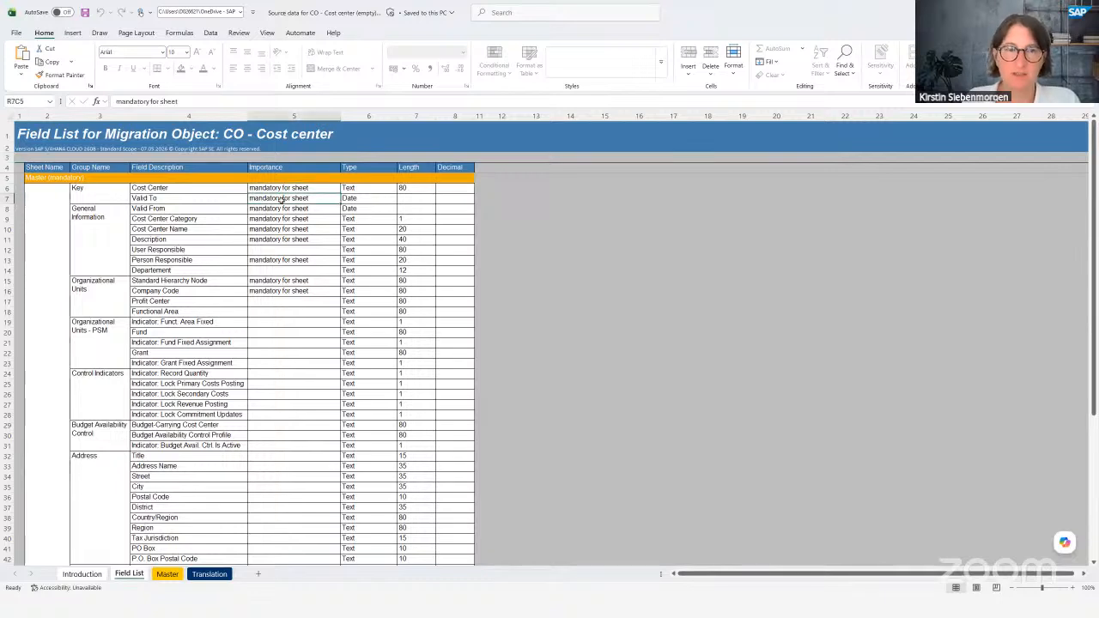
{"action": "left_click", "coordinate": [277, 250]}
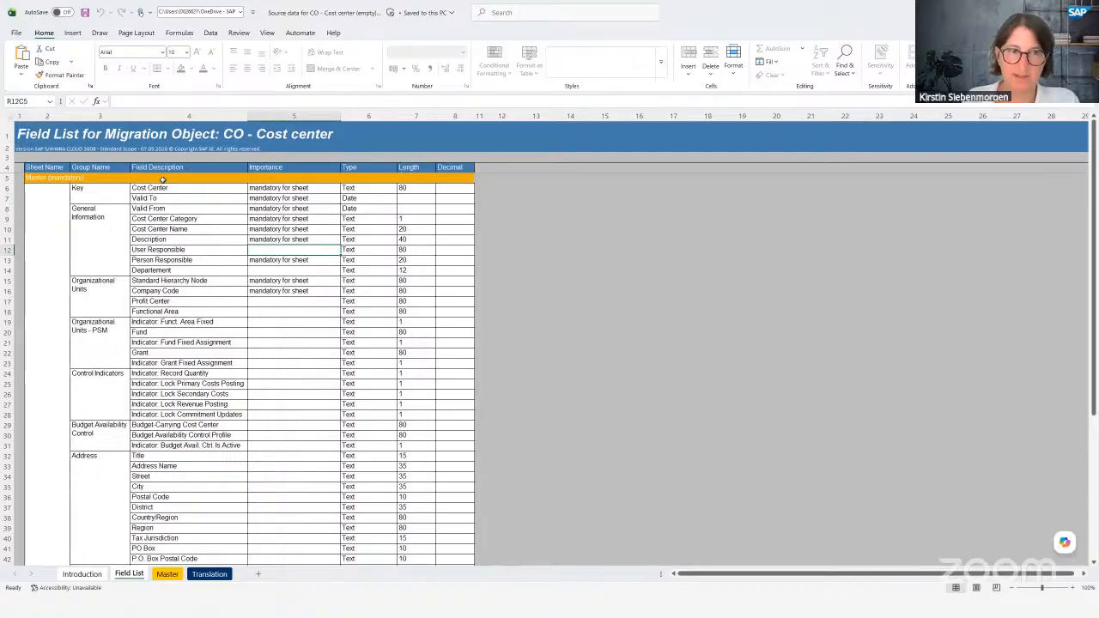
- Inspect the Master sheet's Cost Center, Description and User Responsible columns, then view the Translation sheet
{"action": "left_click", "coordinate": [167, 576]}
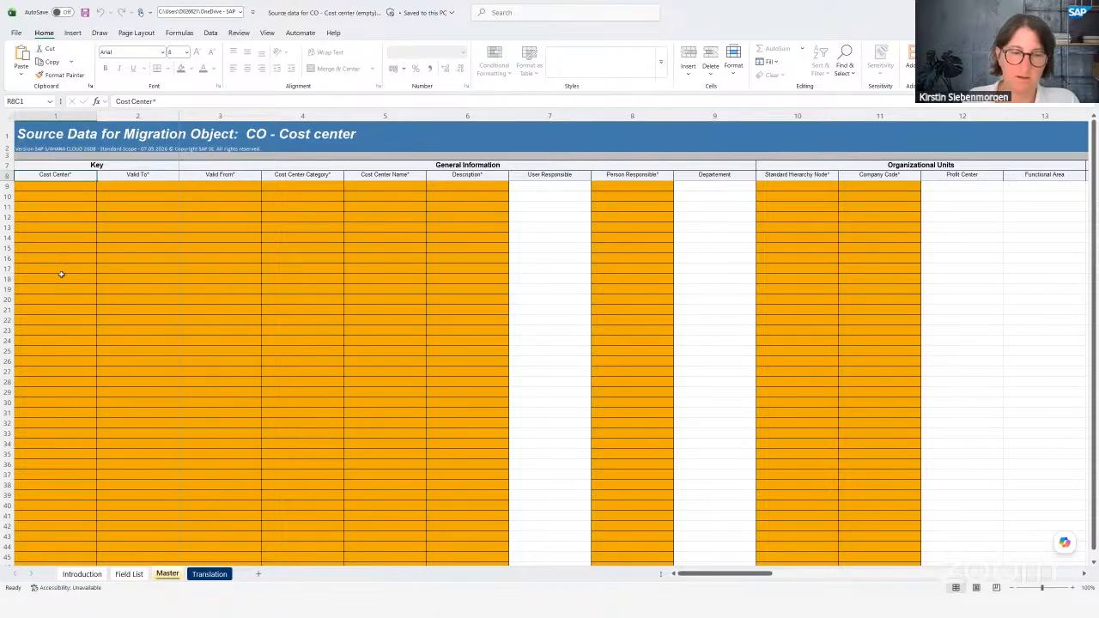
{"action": "left_click", "coordinate": [60, 187]}
{"action": "left_click", "coordinate": [464, 188]}
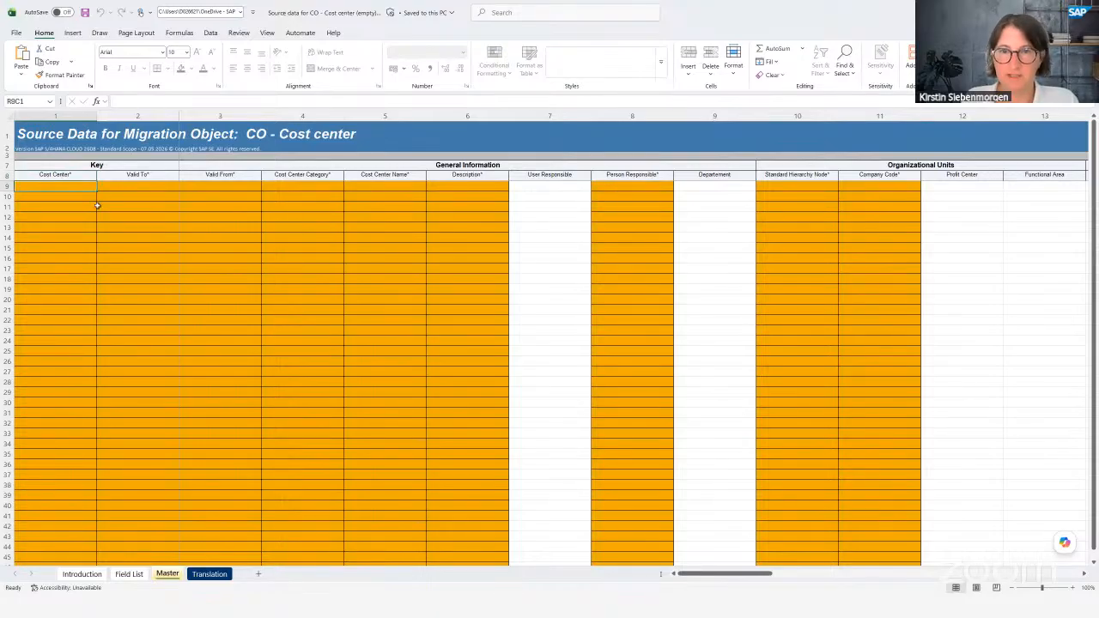
{"action": "left_click", "coordinate": [534, 187]}
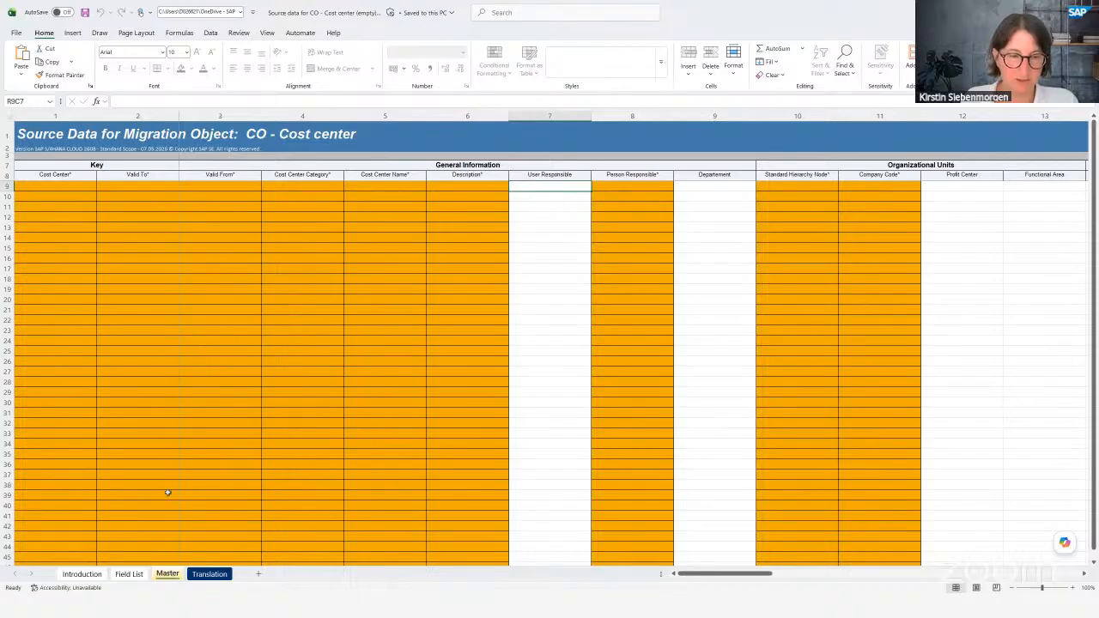
{"action": "left_click", "coordinate": [210, 575]}
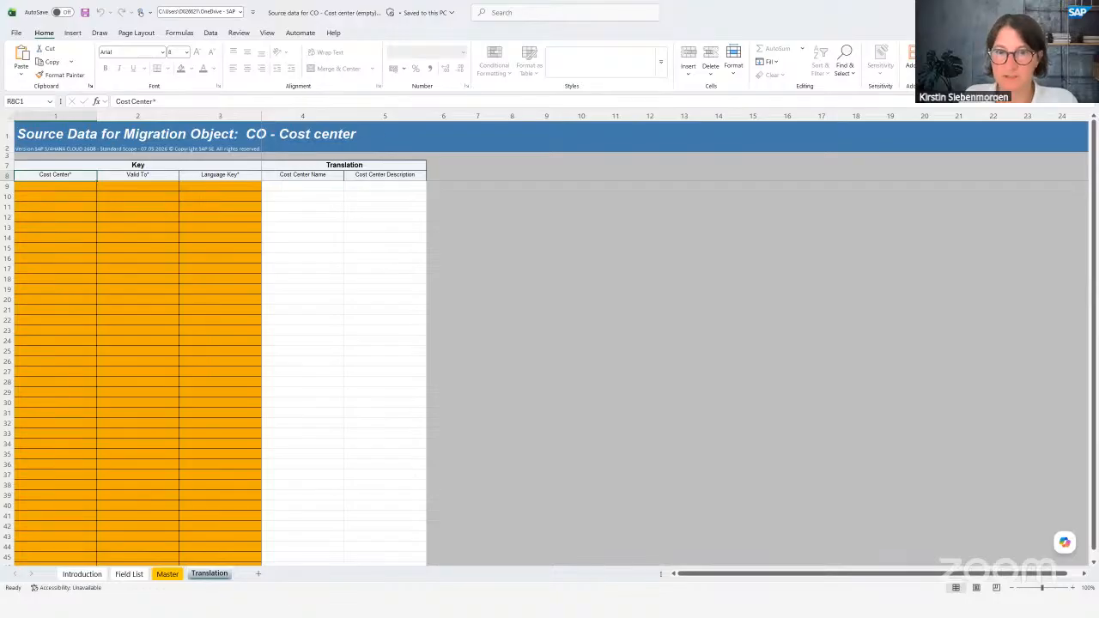
{"action": "key", "text": "alt+Tab"}
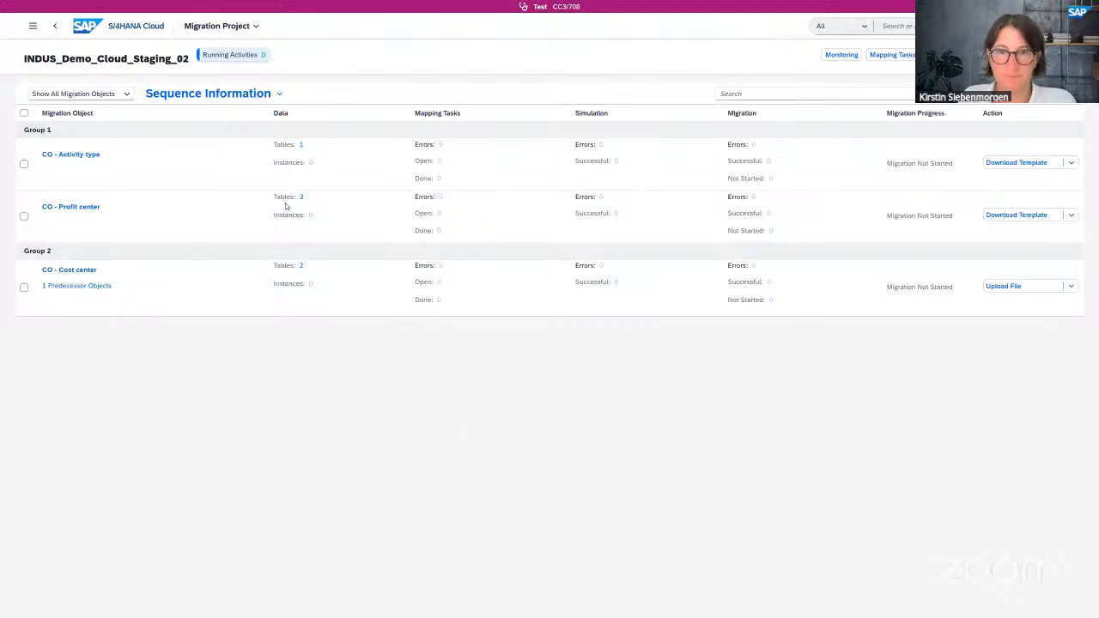
- Upload 'Source data for CO - Cost center (without error).xml' into the cost center Upload Files area
{"action": "left_click", "coordinate": [1005, 287]}
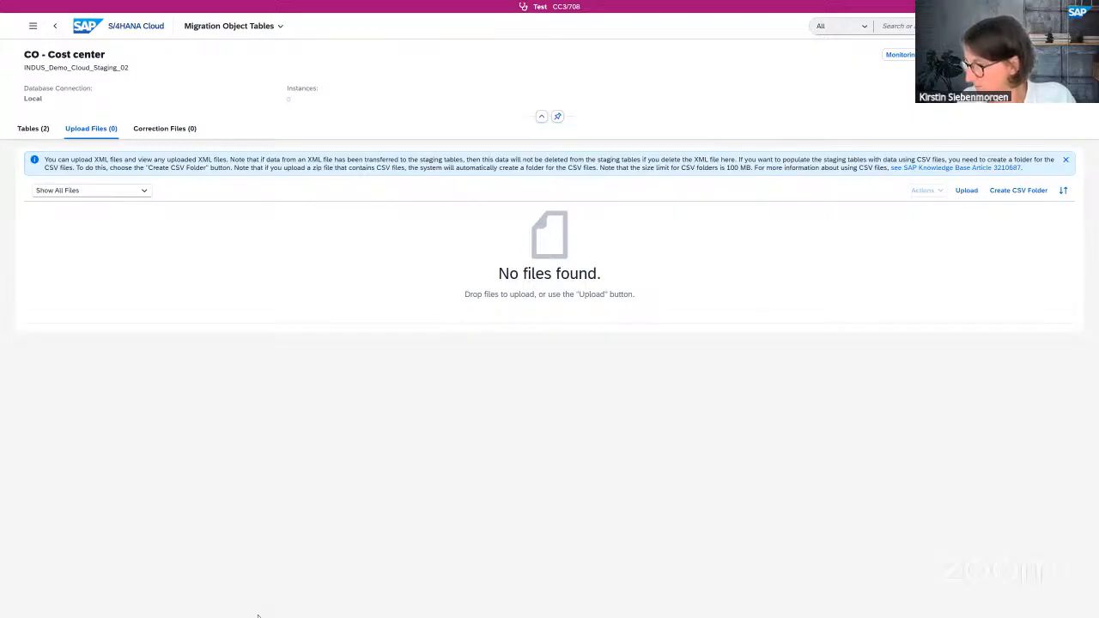
{"action": "left_click", "coordinate": [259, 615]}
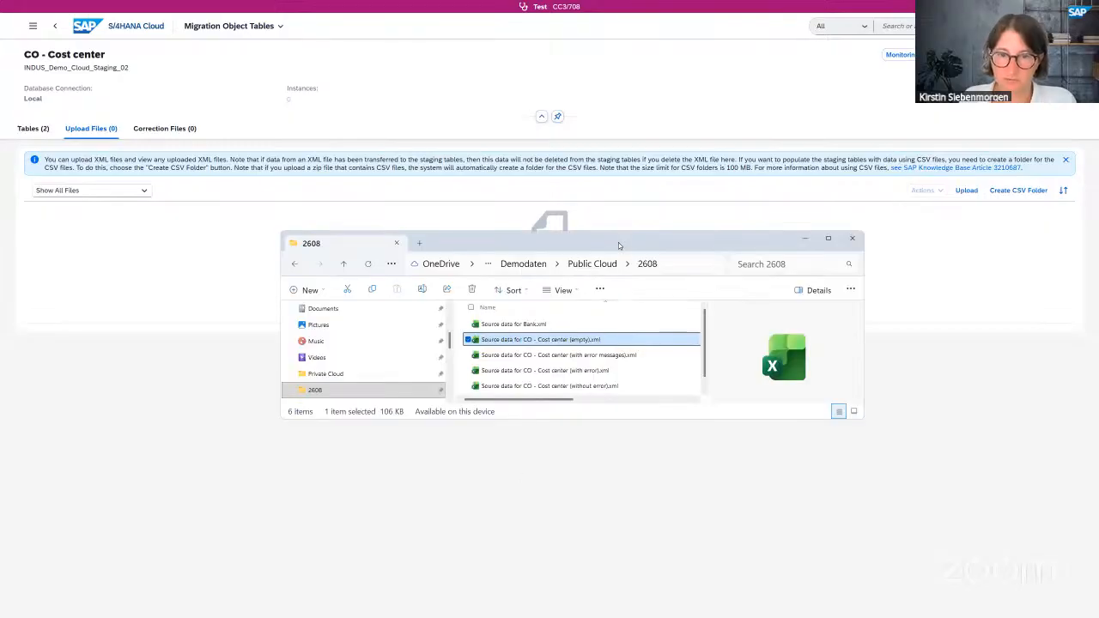
{"action": "left_click_drag", "start_coordinate": [539, 242], "coordinate": [476, 373]}
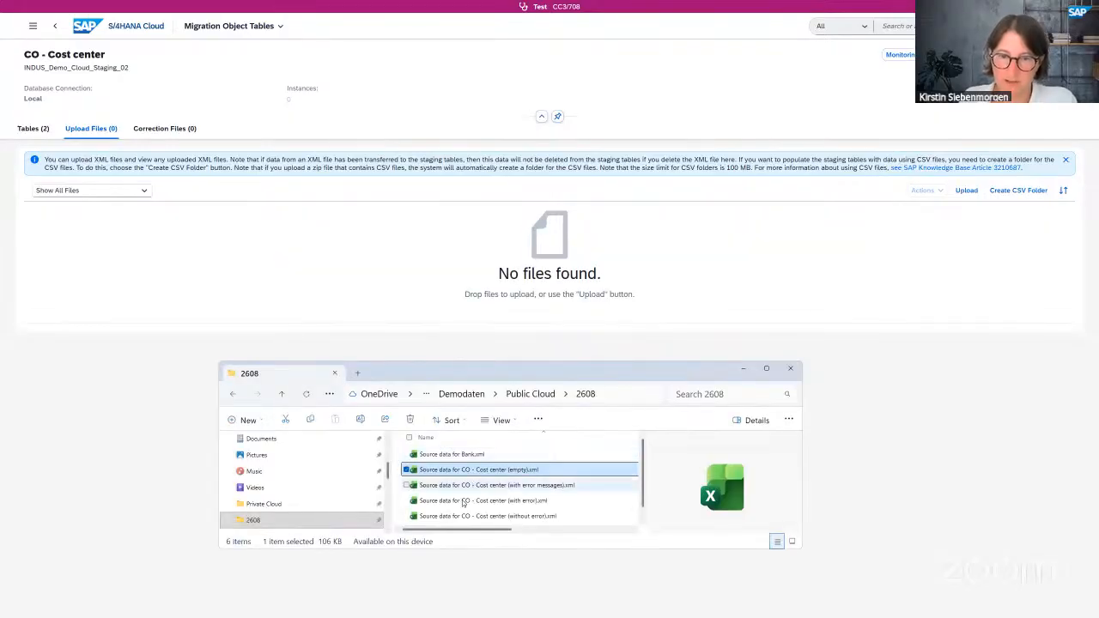
{"action": "left_click", "coordinate": [456, 503]}
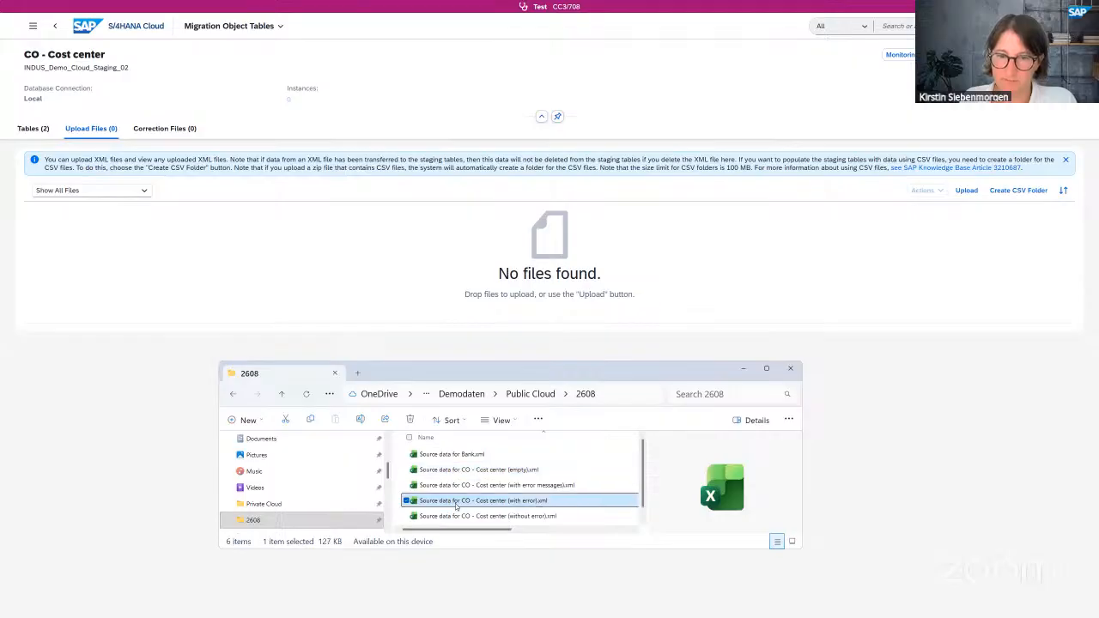
{"action": "left_click_drag", "start_coordinate": [464, 304], "coordinate": [468, 273]}
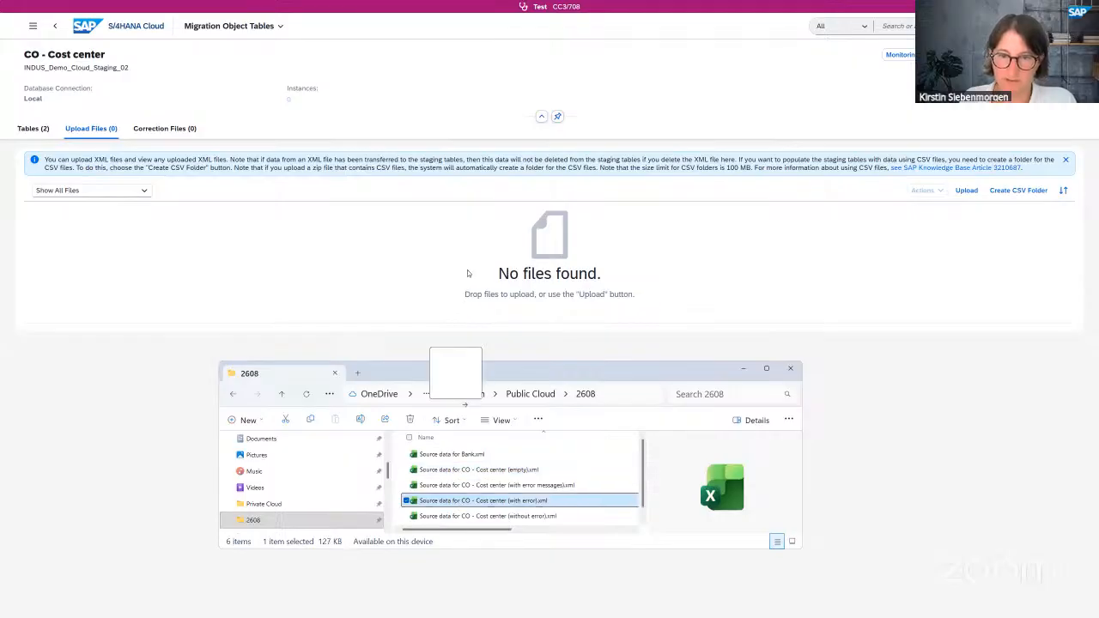
{"action": "left_click_drag", "start_coordinate": [493, 503], "coordinate": [450, 504]}
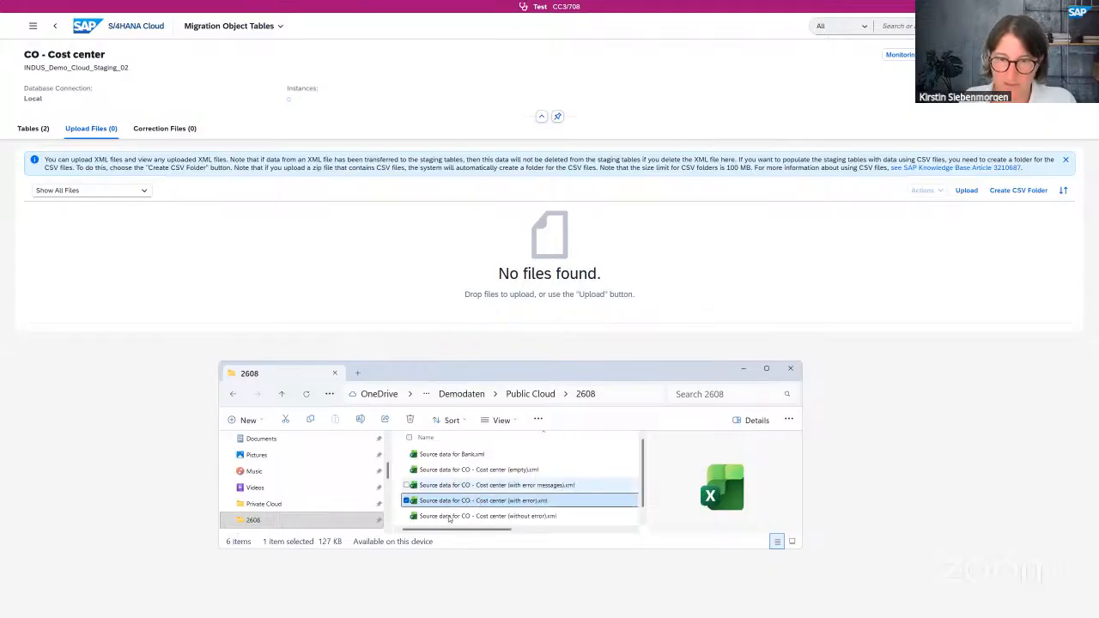
{"action": "left_click", "coordinate": [446, 517]}
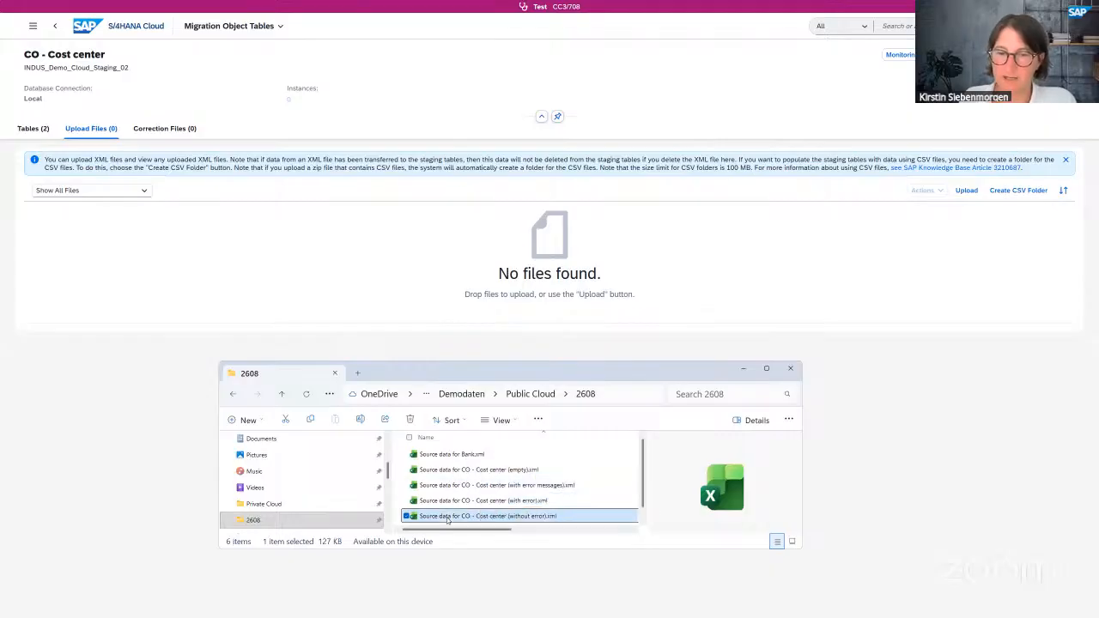
{"action": "left_click_drag", "start_coordinate": [462, 271], "coordinate": [462, 271]}
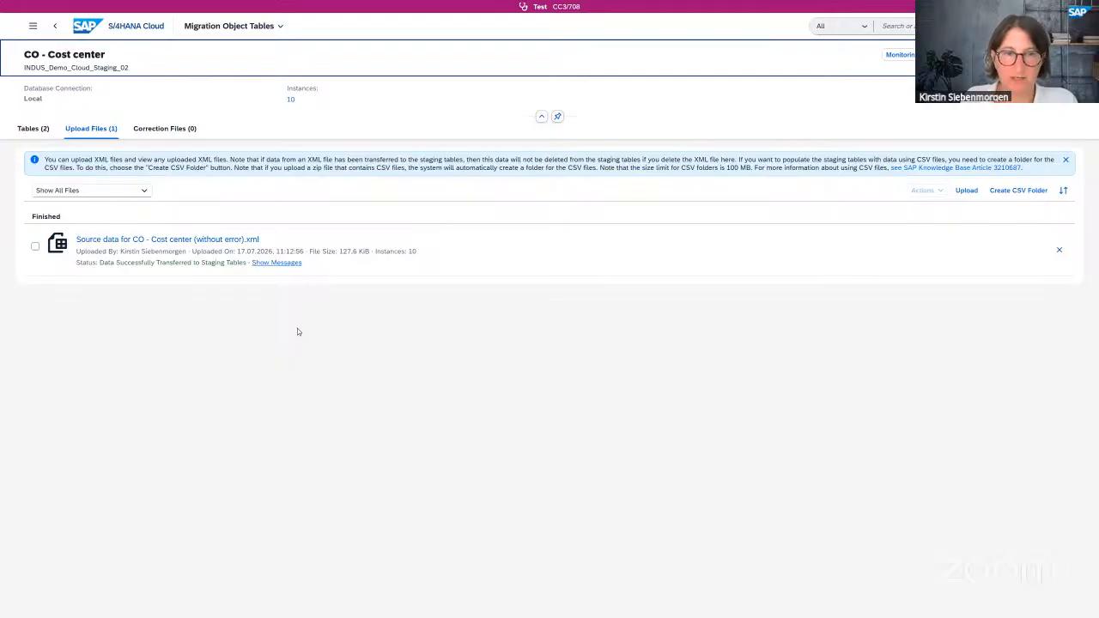
{"action": "left_click", "coordinate": [291, 100]}
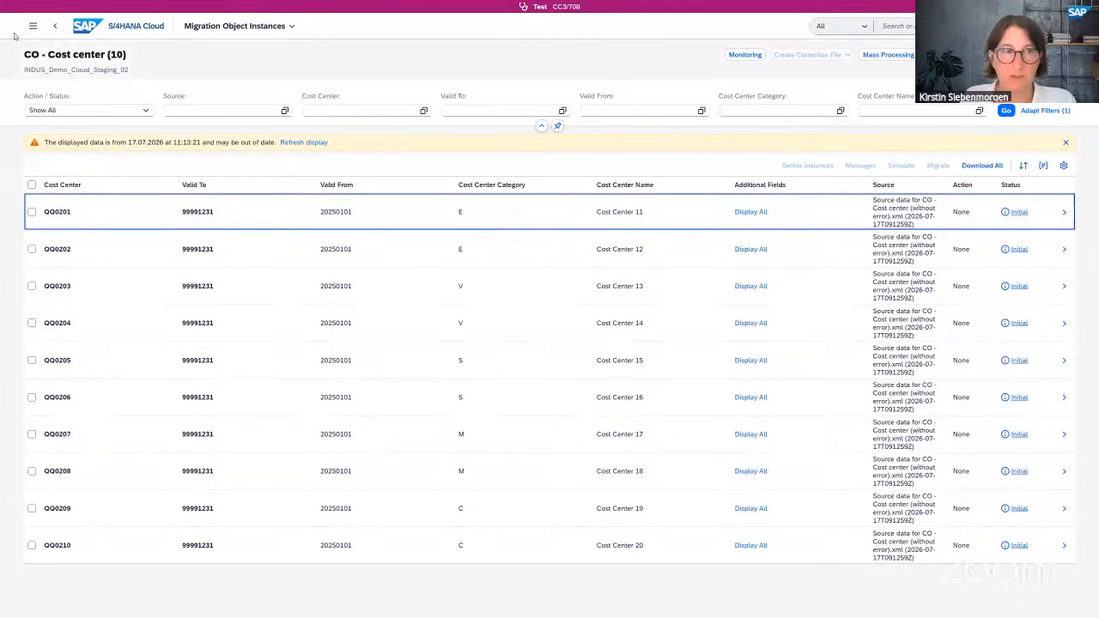
{"action": "left_click", "coordinate": [55, 29]}
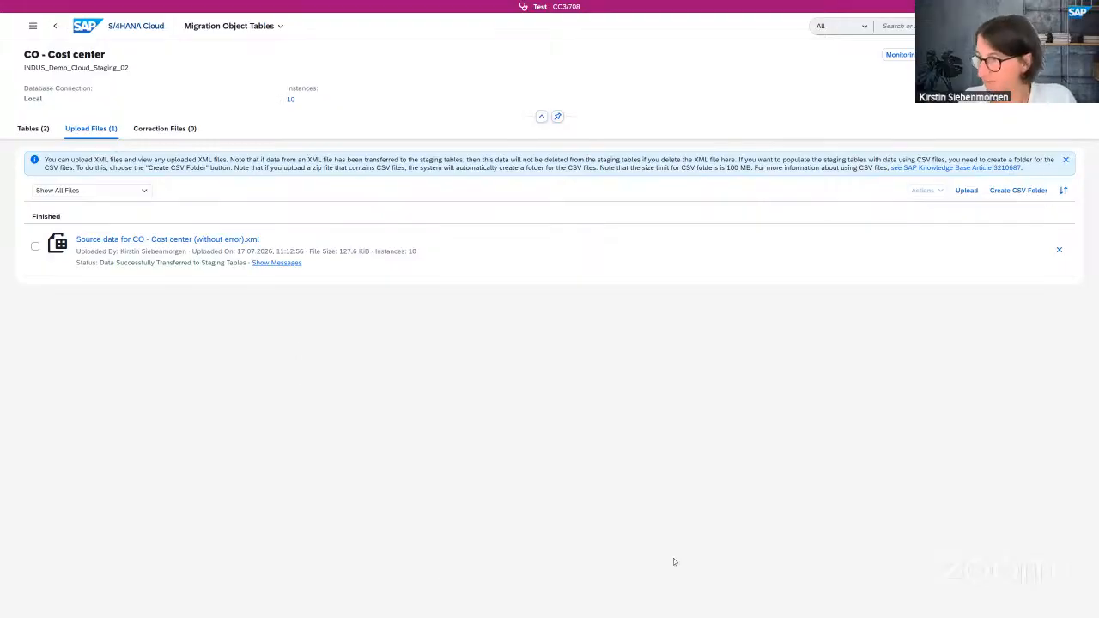
- Upload the cost center '(with error messages).xml' source file into the Upload Files list
{"action": "key", "text": "alt+Tab"}
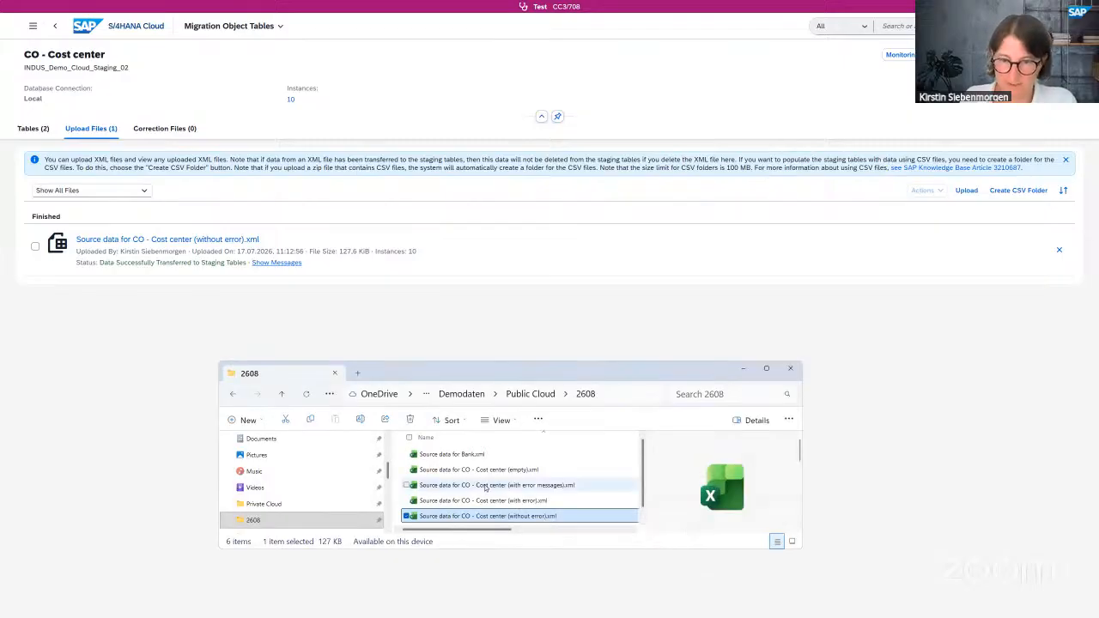
{"action": "left_click", "coordinate": [485, 488]}
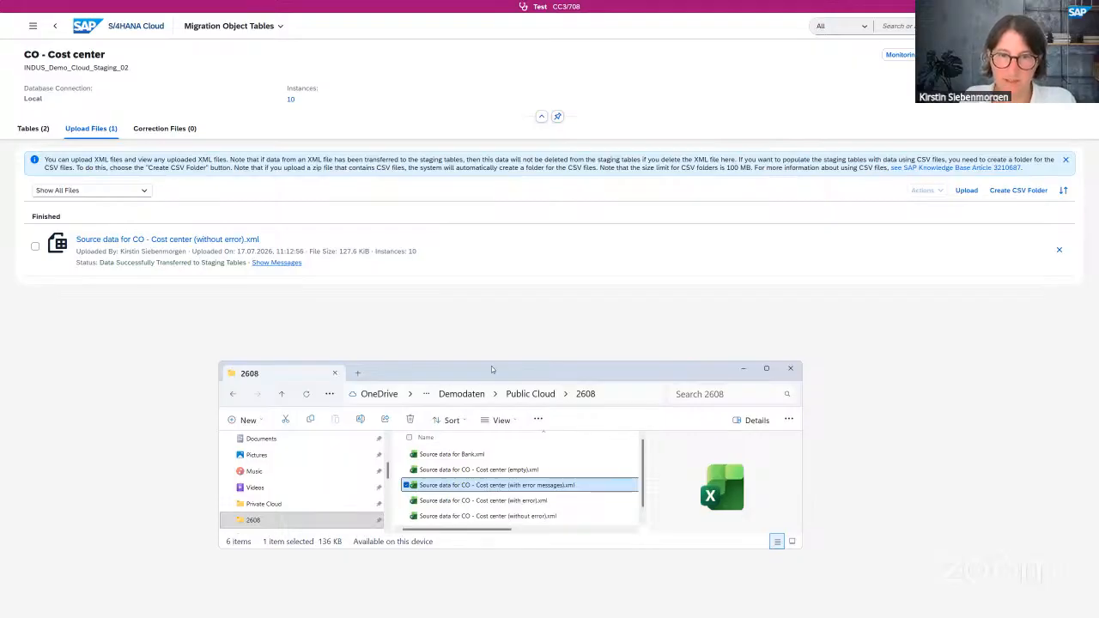
{"action": "left_click_drag", "start_coordinate": [491, 249], "coordinate": [491, 251]}
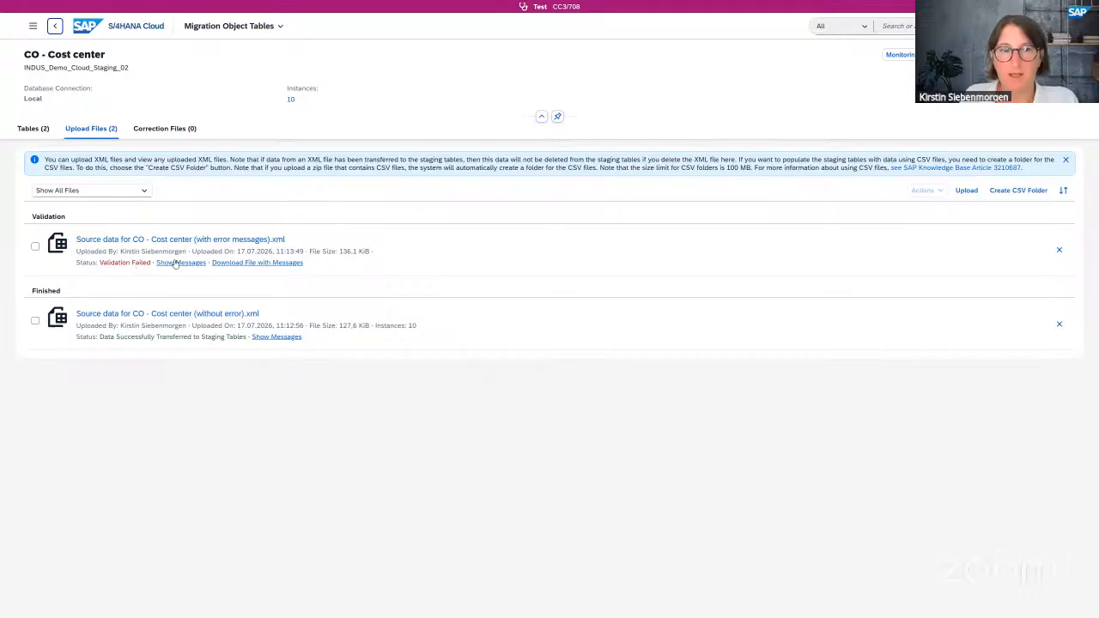
- Download the failed cost center file with its messages and keep it in browser downloads
{"action": "triple_click", "coordinate": [254, 266]}
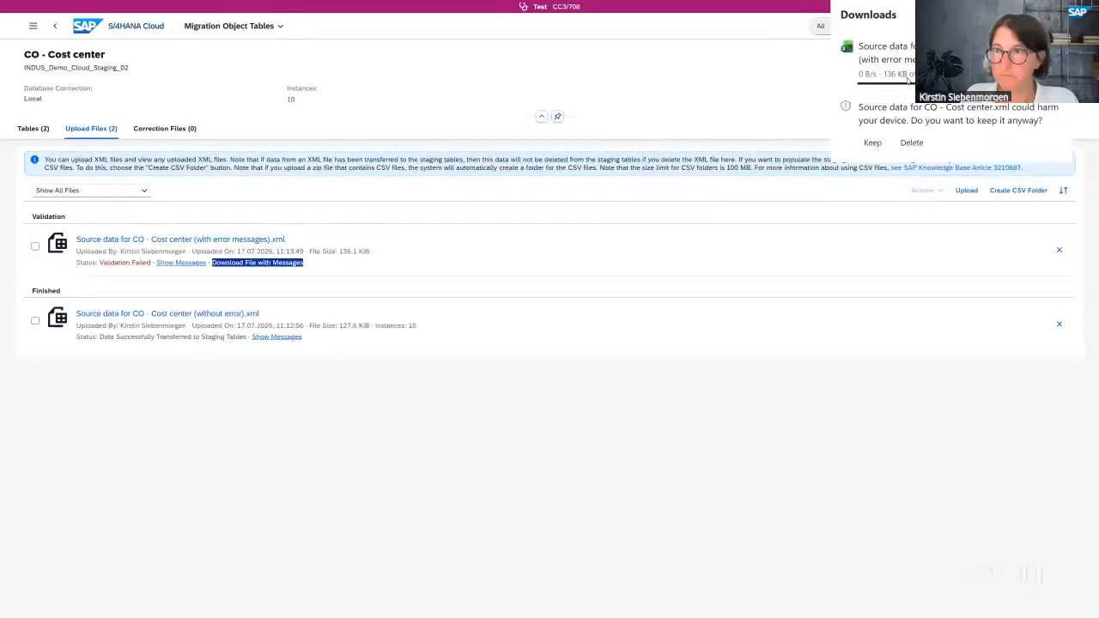
{"action": "left_click", "coordinate": [872, 95]}
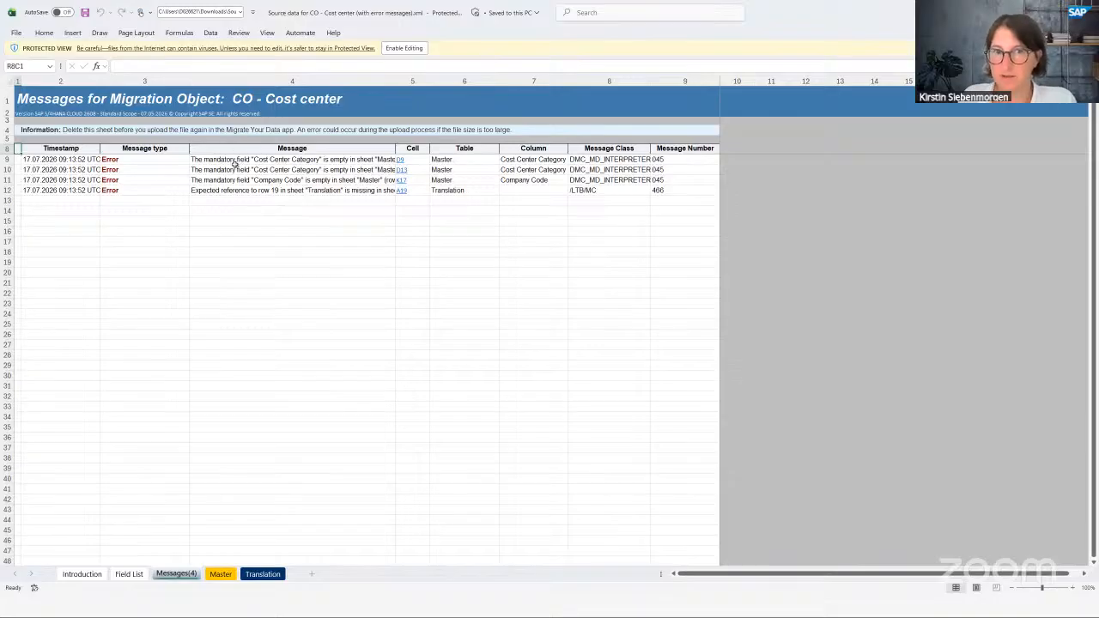
- Follow the D9 and K17 error links from the Messages sheet to the flagged cells
{"action": "left_click", "coordinate": [399, 160]}
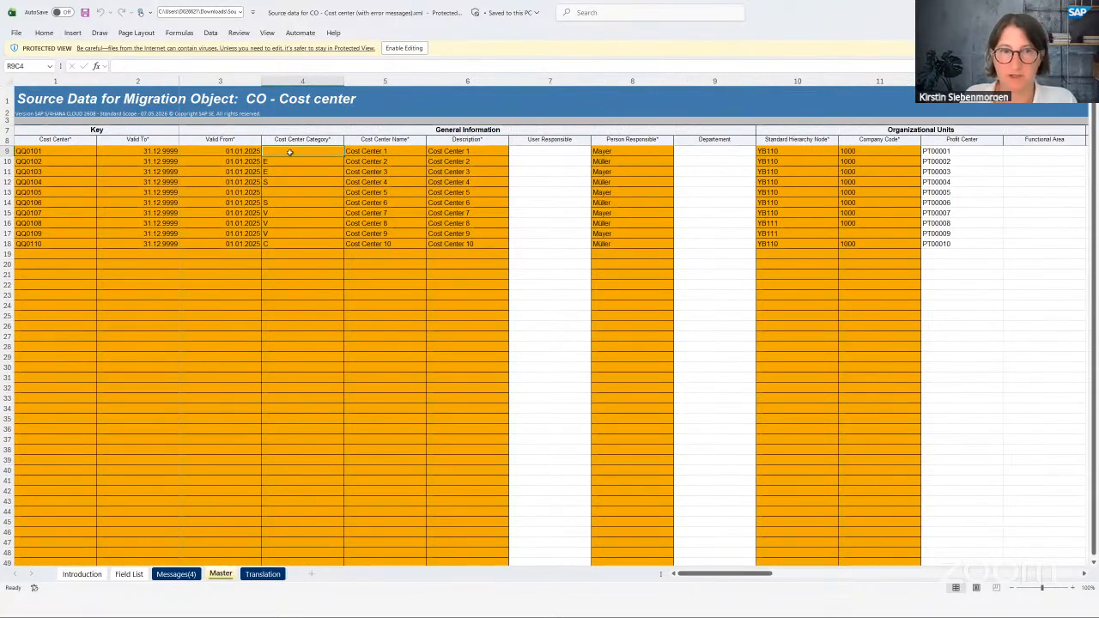
{"action": "left_click", "coordinate": [176, 574]}
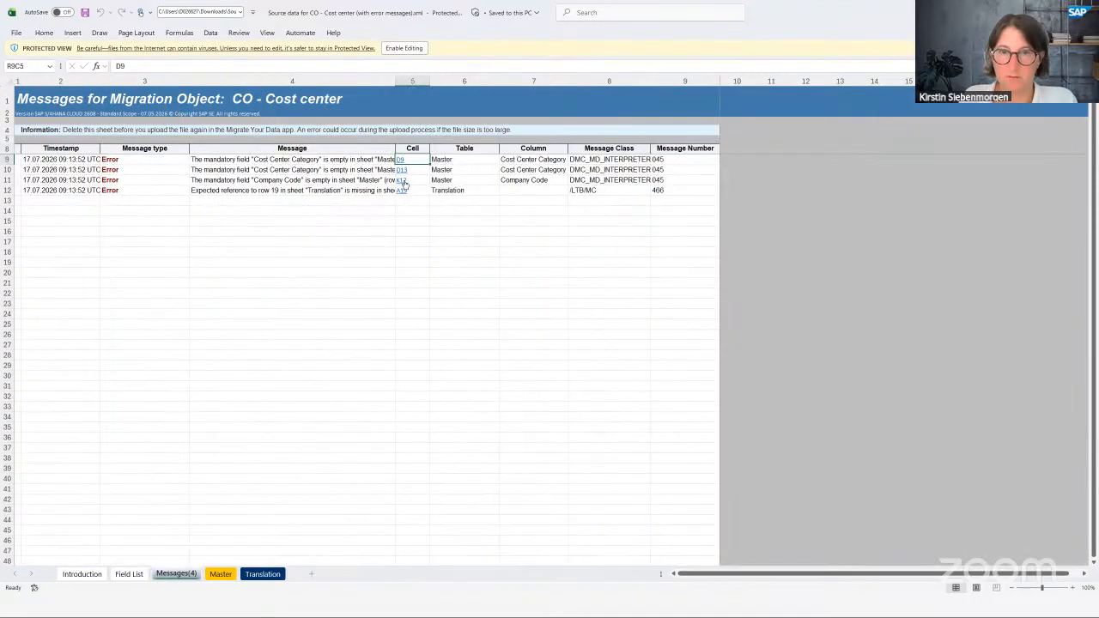
{"action": "left_click", "coordinate": [402, 182]}
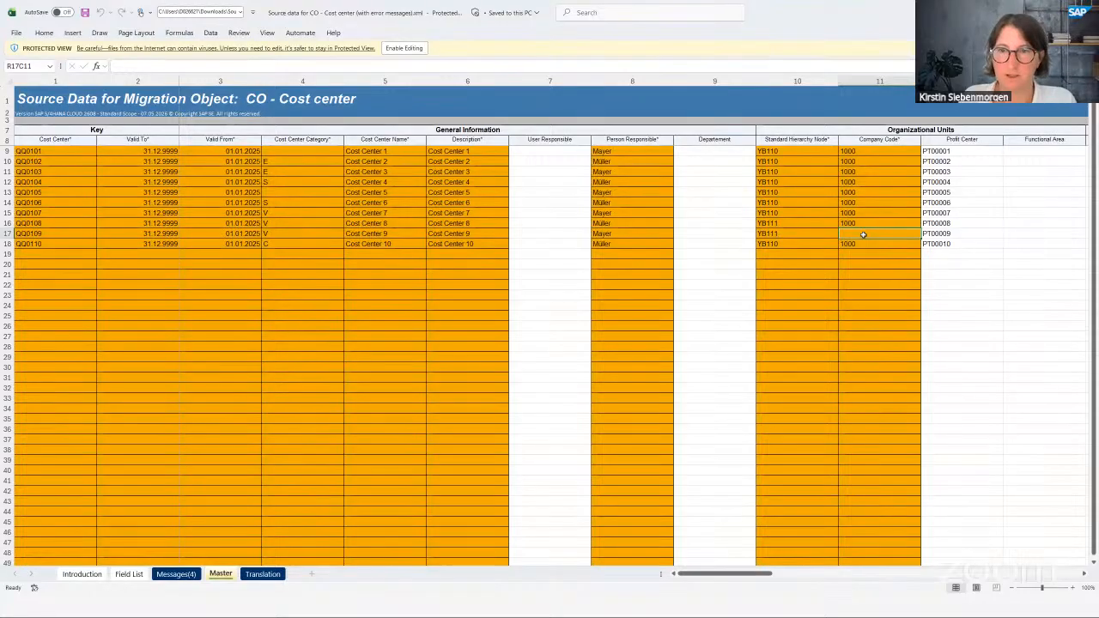
{"action": "left_click", "coordinate": [181, 579]}
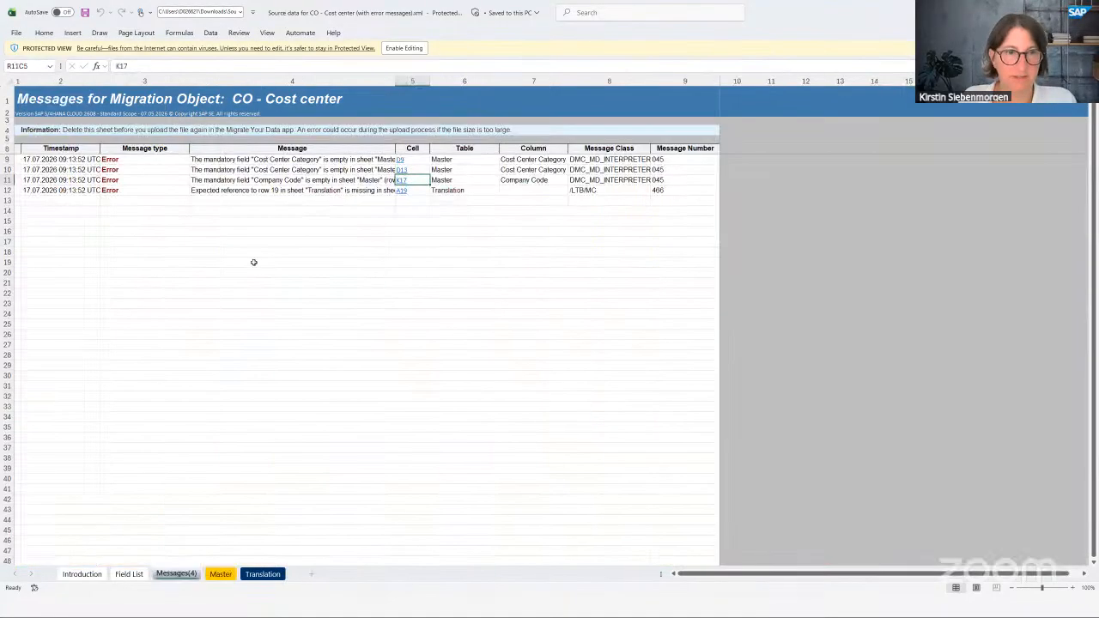
- Trace the row 19 error through the Translation and Master sheets, confirming Master row 19 is empty
{"action": "left_click", "coordinate": [231, 191]}
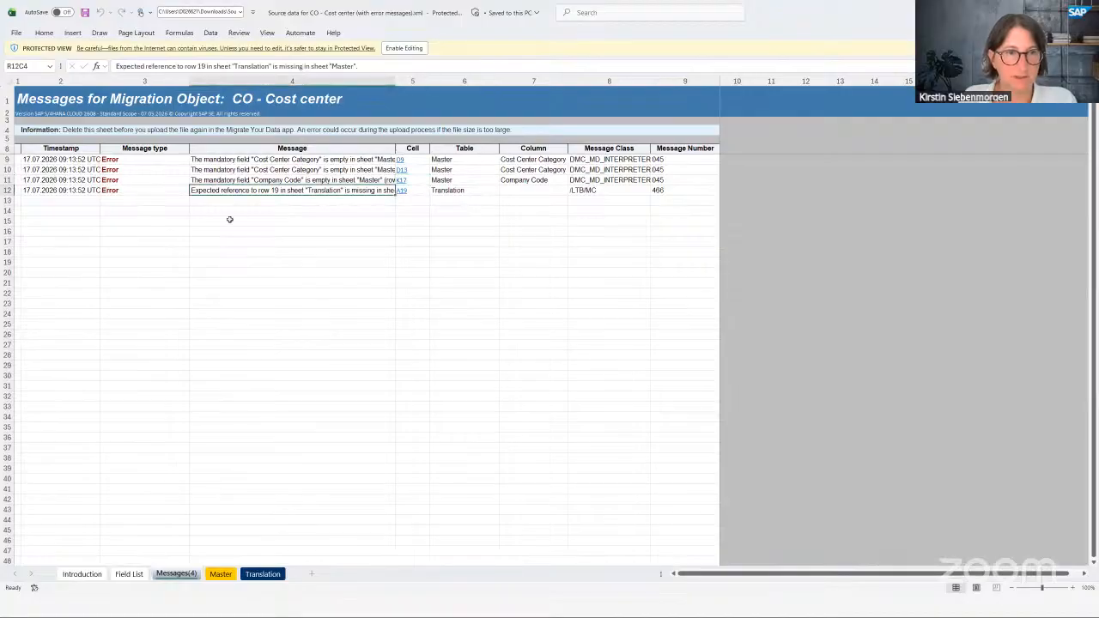
{"action": "left_click", "coordinate": [402, 190]}
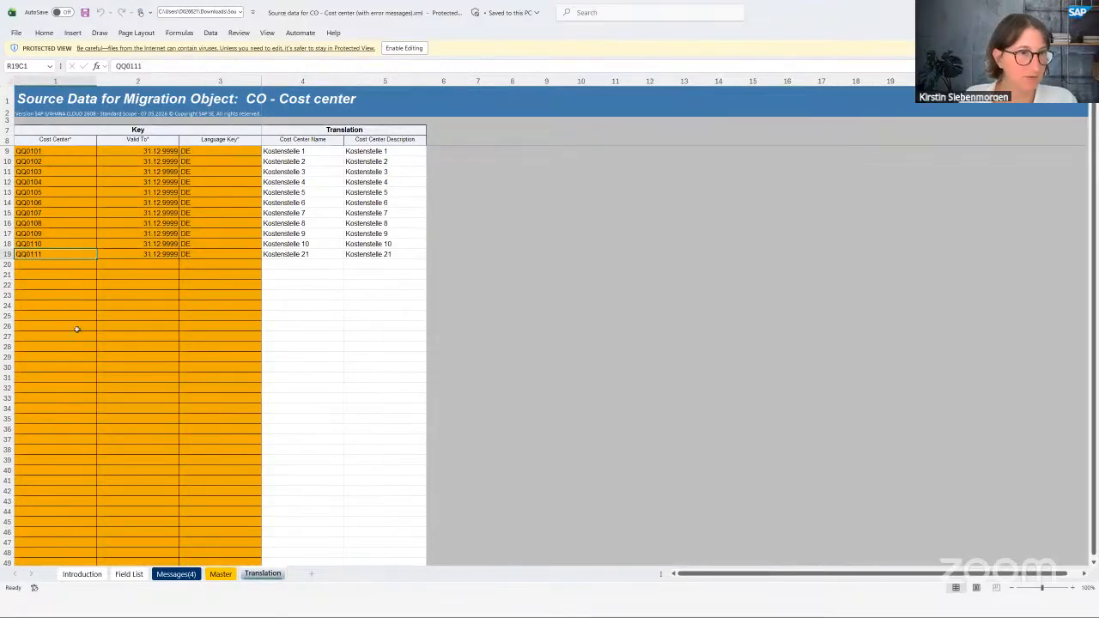
{"action": "left_click", "coordinate": [221, 574]}
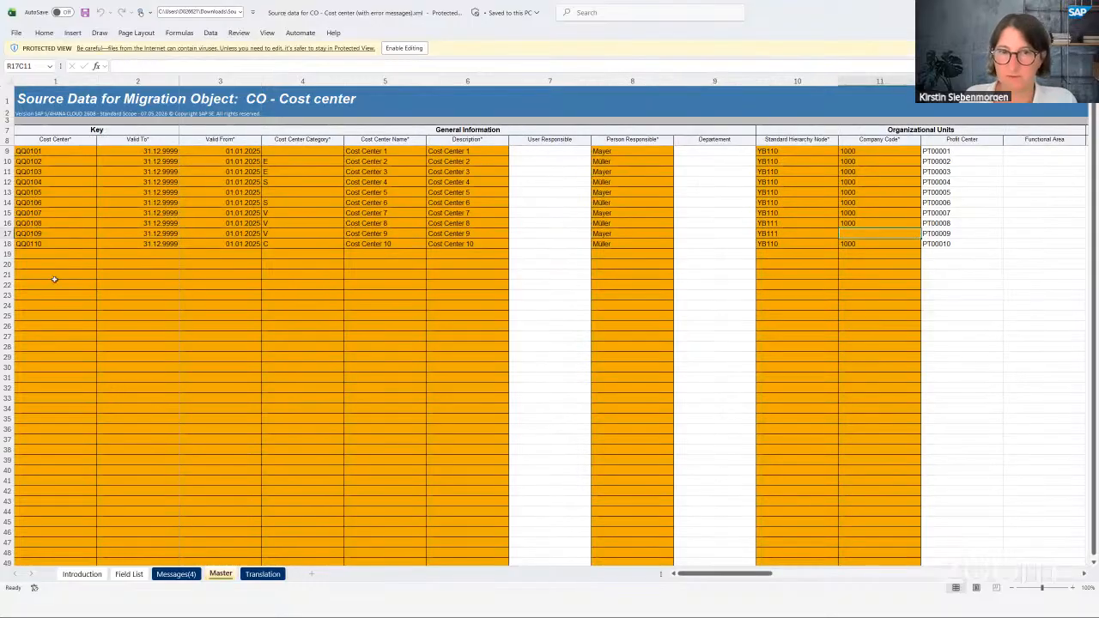
{"action": "left_click", "coordinate": [55, 255]}
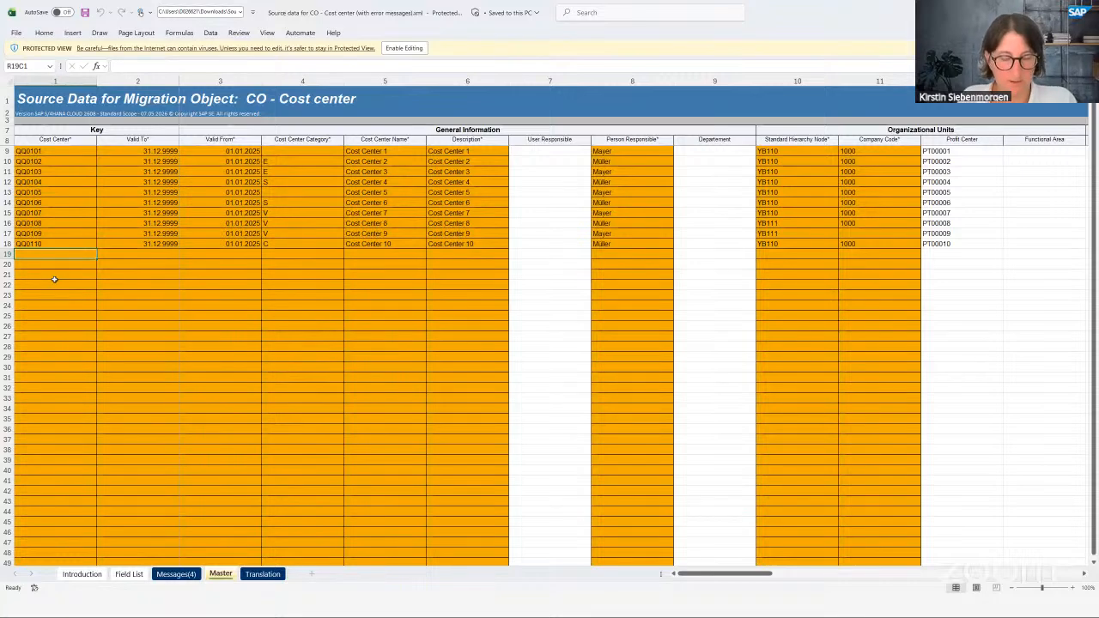
{"action": "key", "text": "alt+Tab"}
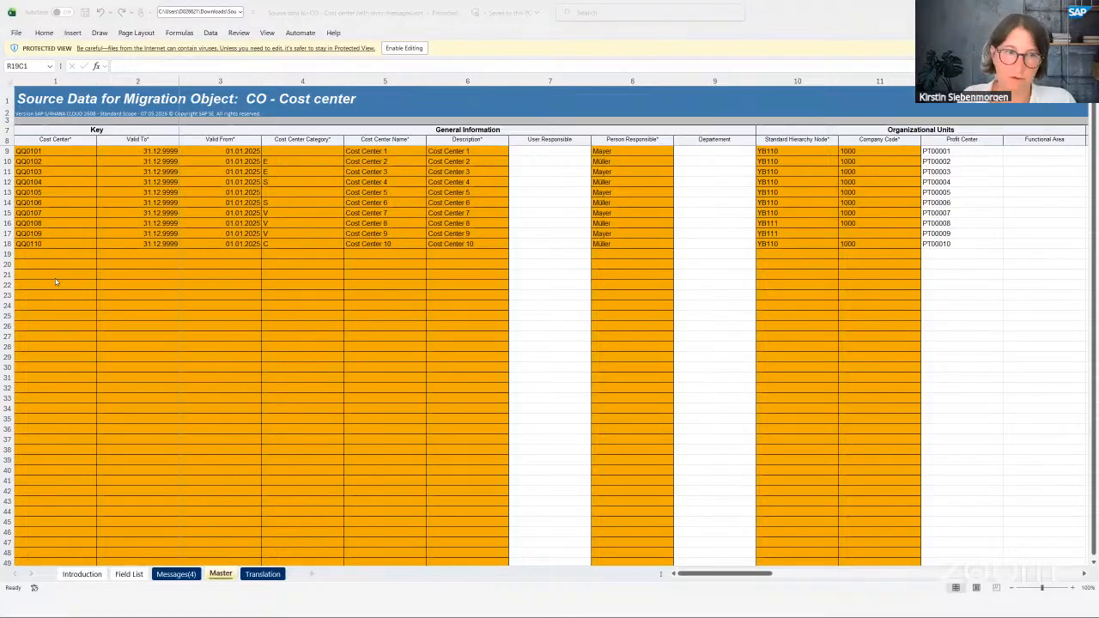
- Show the migration project overview, then advance to the Further Information & Resources slide
{"action": "left_click", "coordinate": [150, 603]}
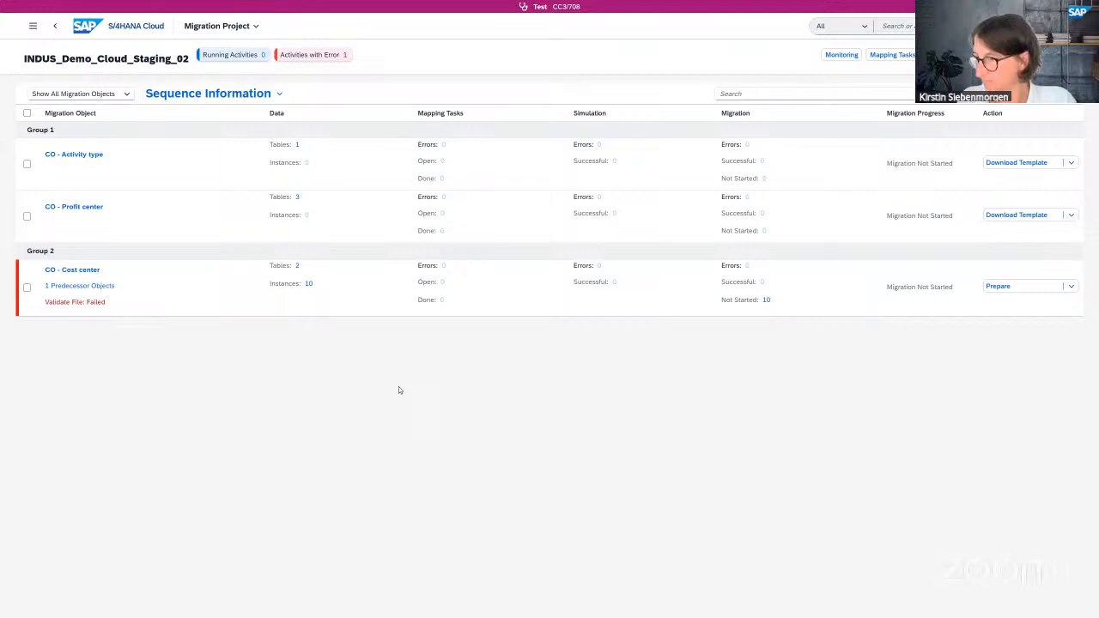
{"action": "key", "text": "Right"}
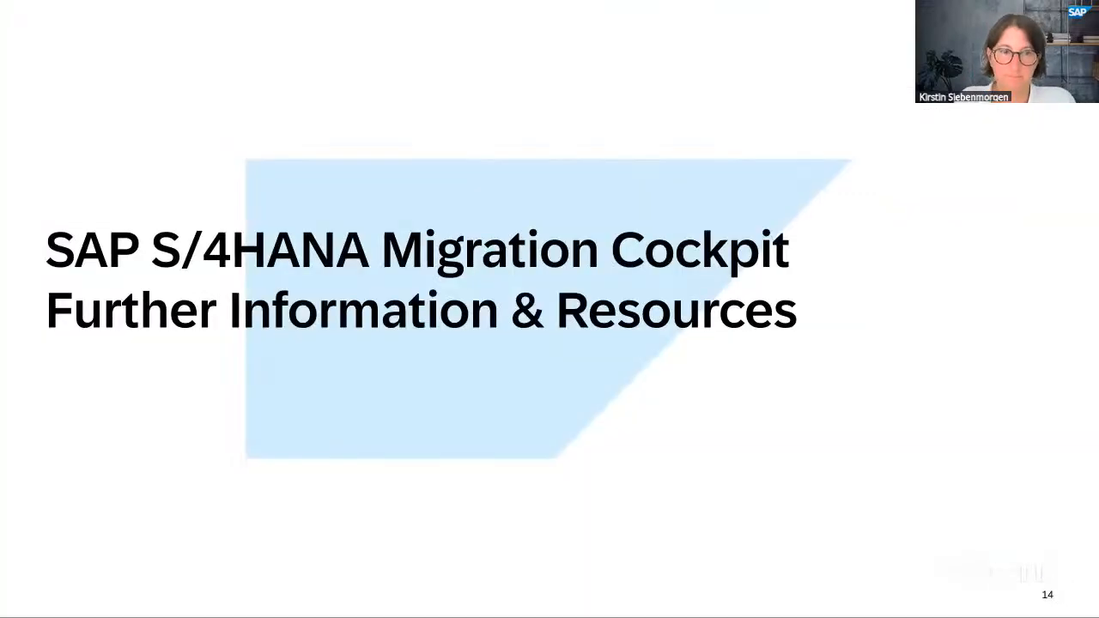